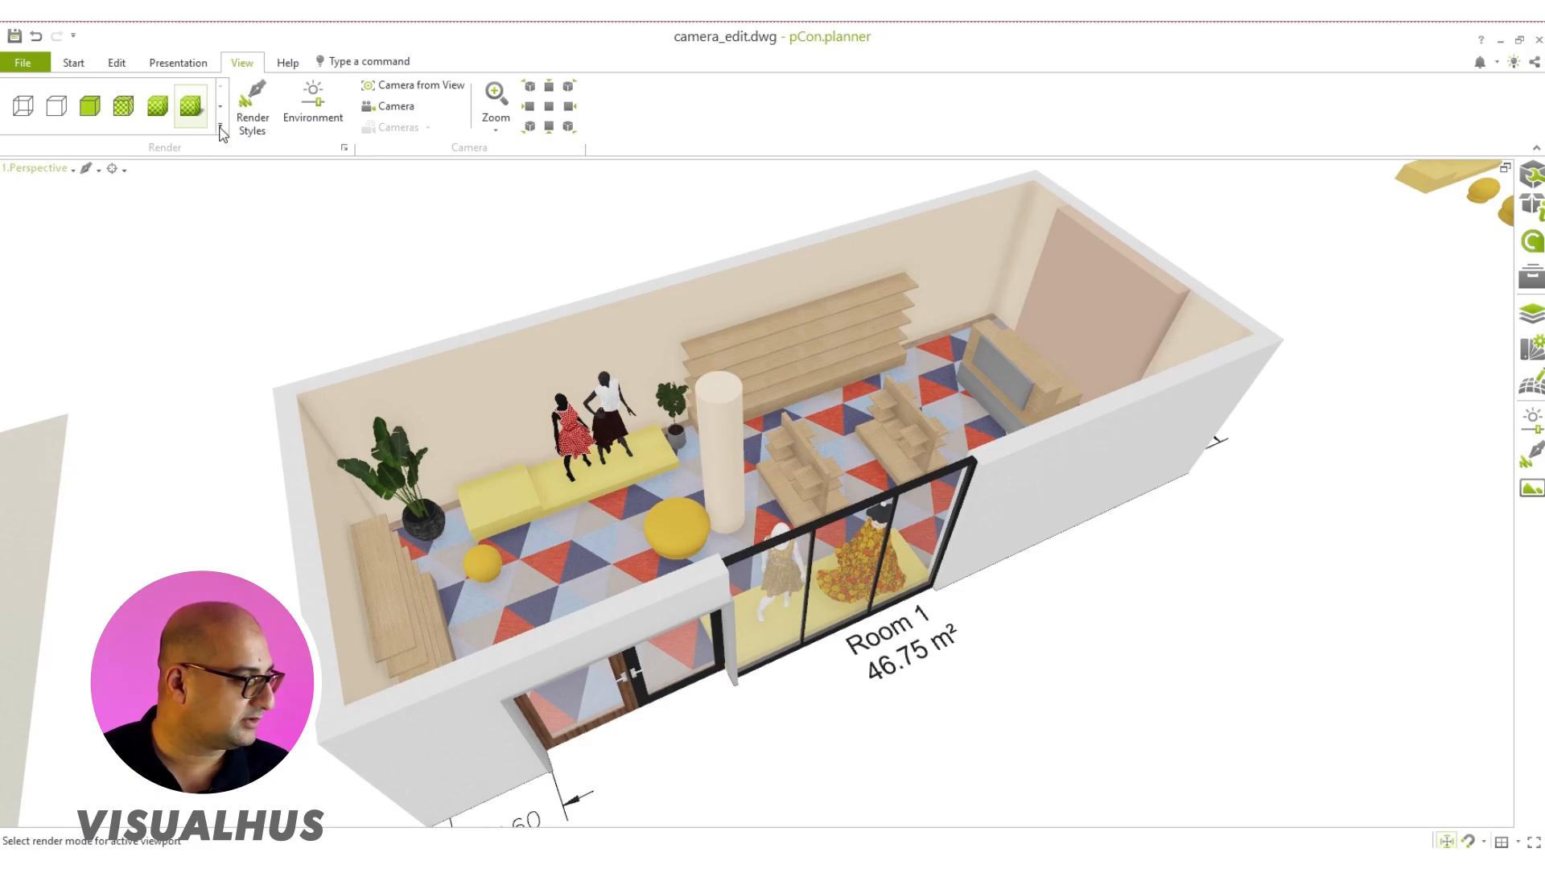
# Step: Try the saved my Render Style 1 on the viewport and switch back to the Realistic style
pyautogui.click(220, 126)
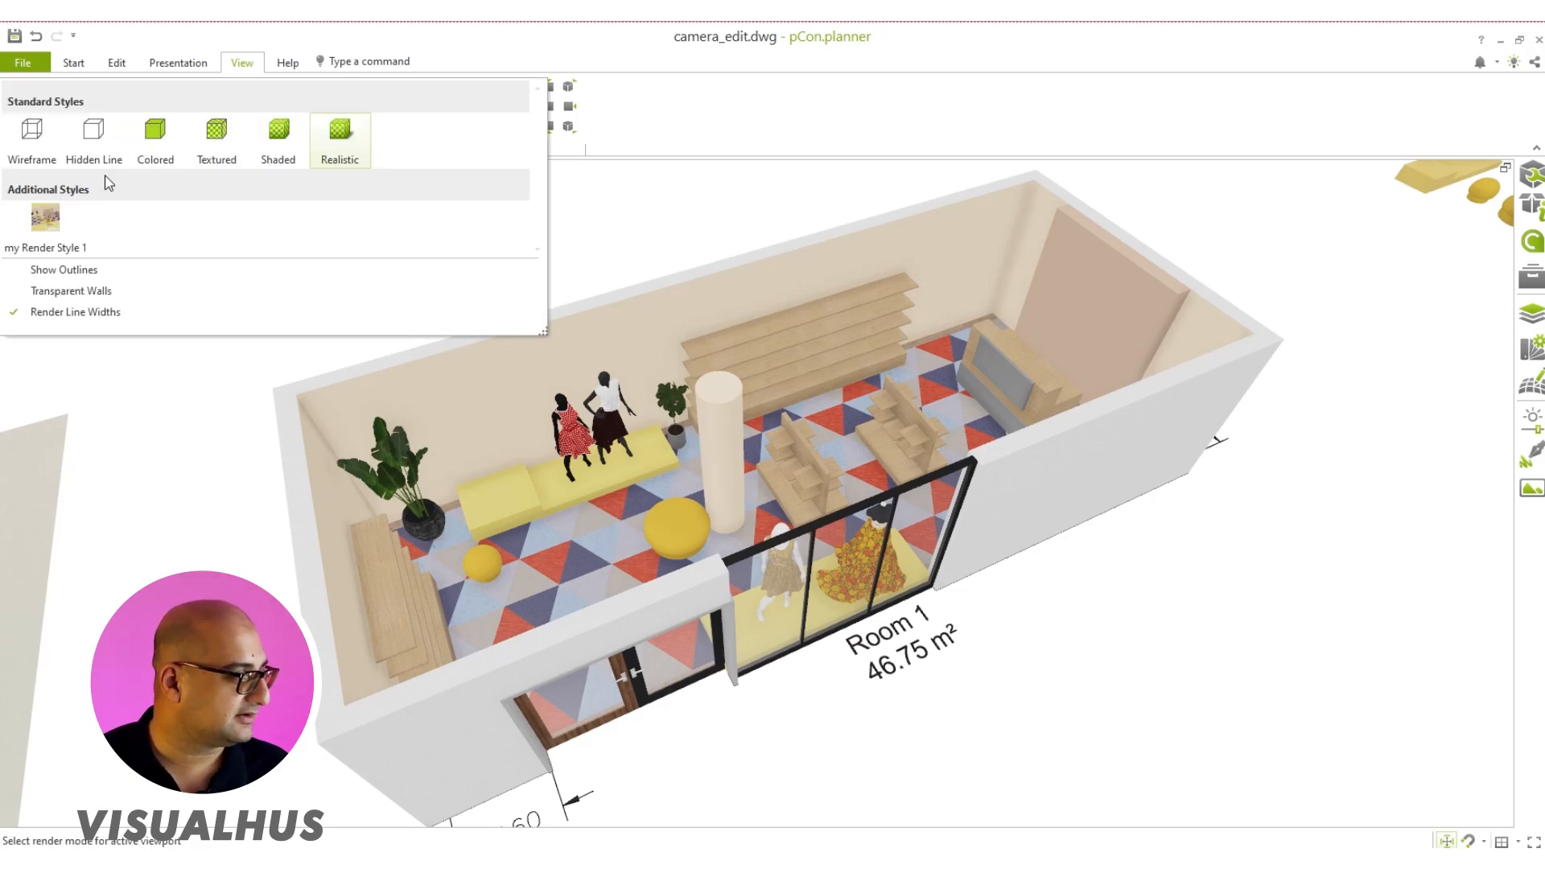
pyautogui.click(53, 228)
pyautogui.click(220, 127)
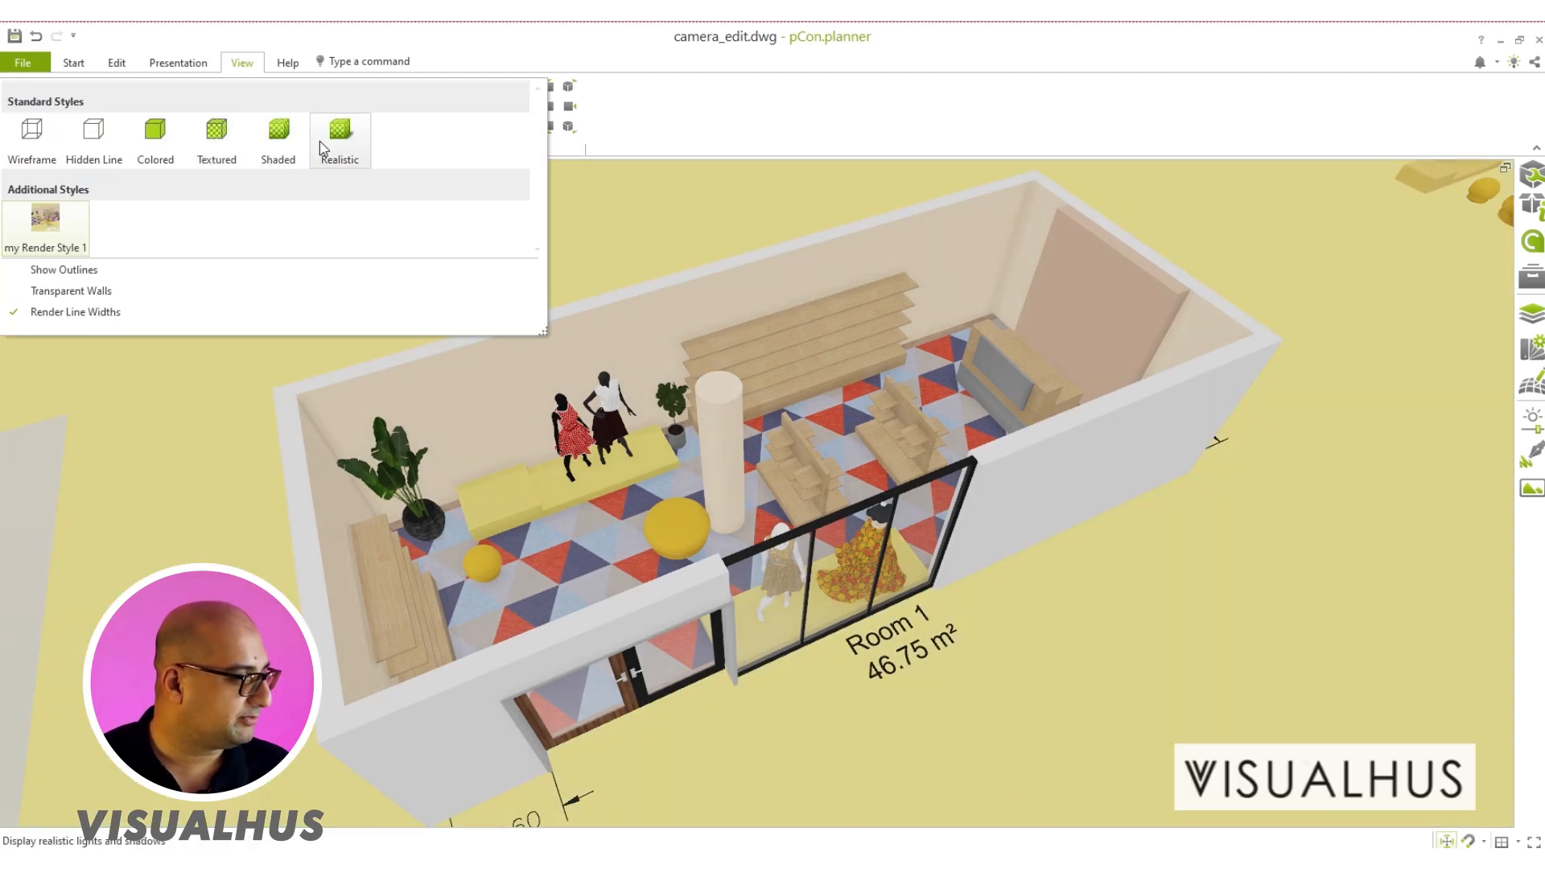
pyautogui.click(344, 137)
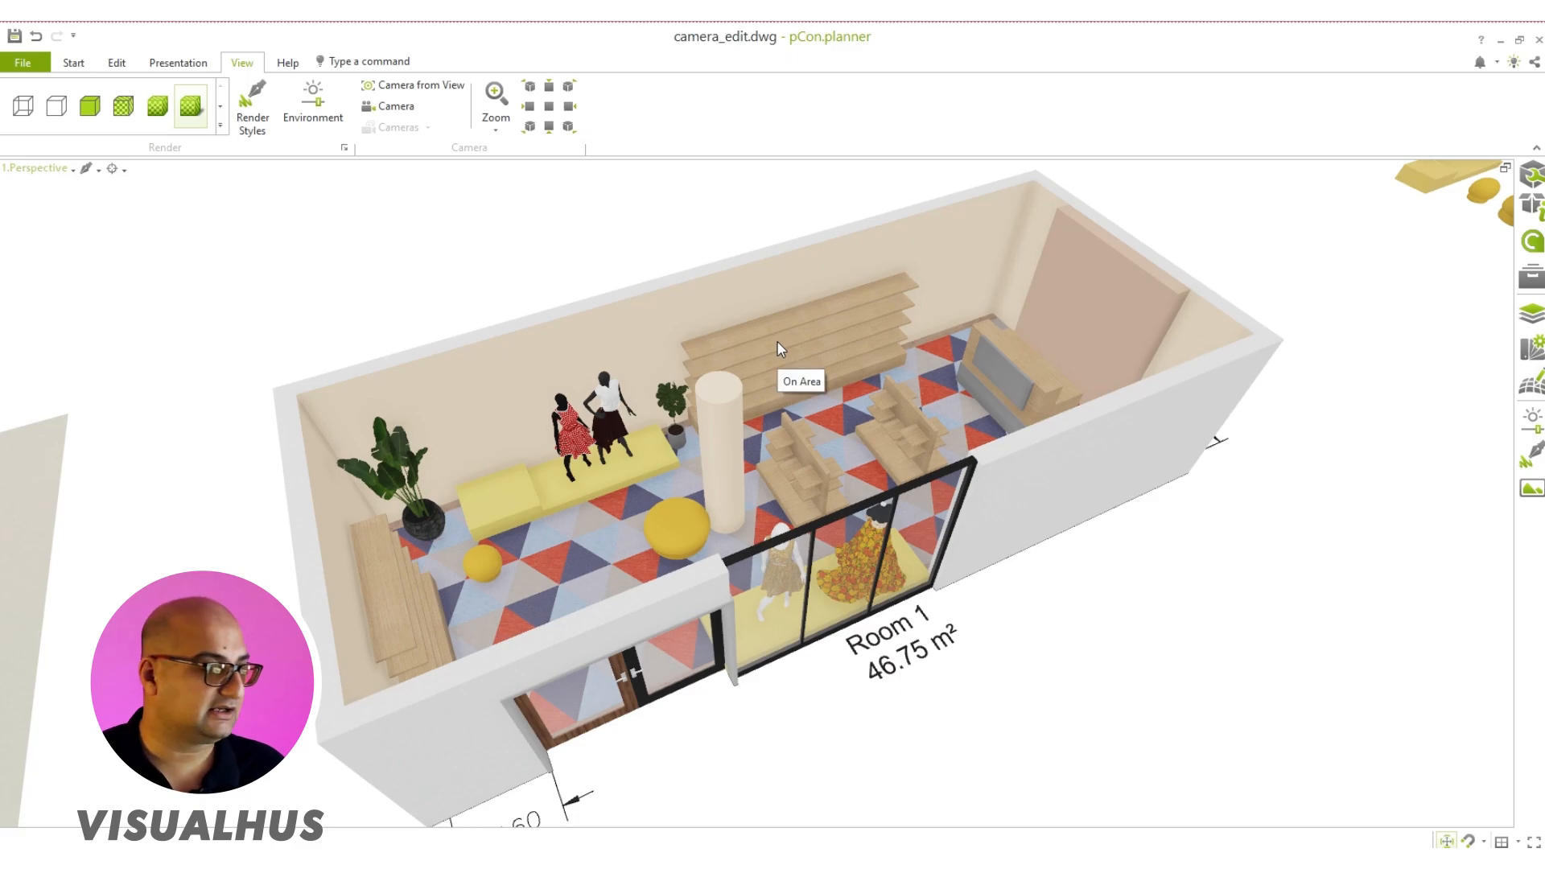
# Step: Create a camera from an interior view of the shop facing the yellow round pouf and the column
pyautogui.scroll(4, 777, 341)
pyautogui.moveTo(749, 461); pyautogui.dragTo(684, 548, button='right')
pyautogui.scroll(2, 852, 423)
pyautogui.scroll(-5, 857, 357)
pyautogui.scroll(-3, 853, 378)
pyautogui.scroll(-4, 853, 382)
pyautogui.scroll(2, 684, 548)
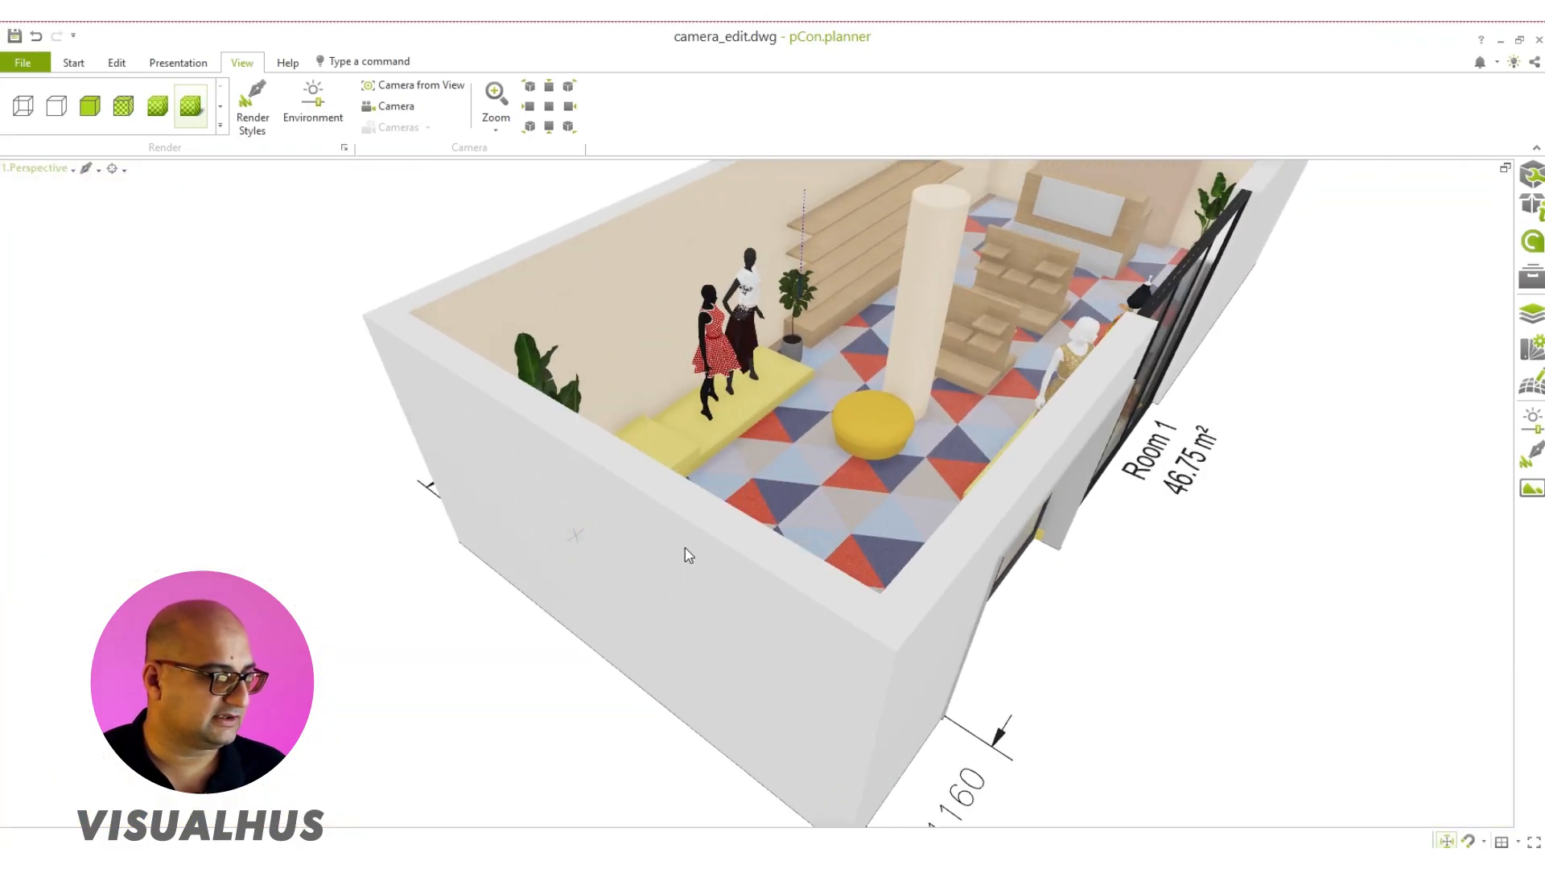
pyautogui.scroll(5, 887, 385)
pyautogui.moveTo(887, 385); pyautogui.dragTo(676, 597, button='middle')
pyautogui.moveTo(676, 598); pyautogui.dragTo(811, 449, button='right')
pyautogui.scroll(-1, 803, 457)
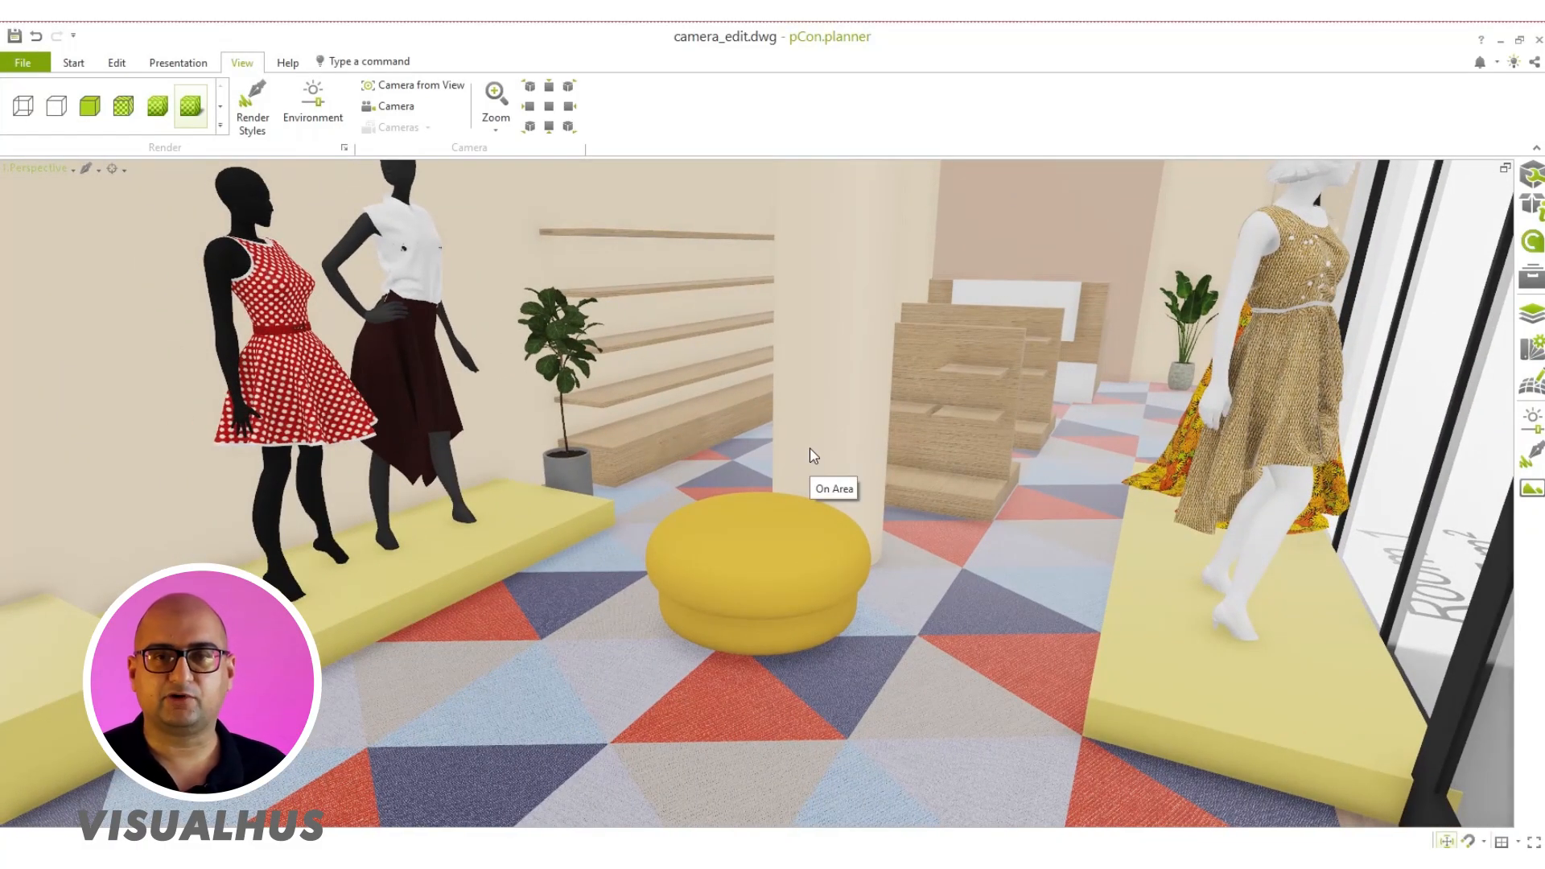
pyautogui.click(429, 88)
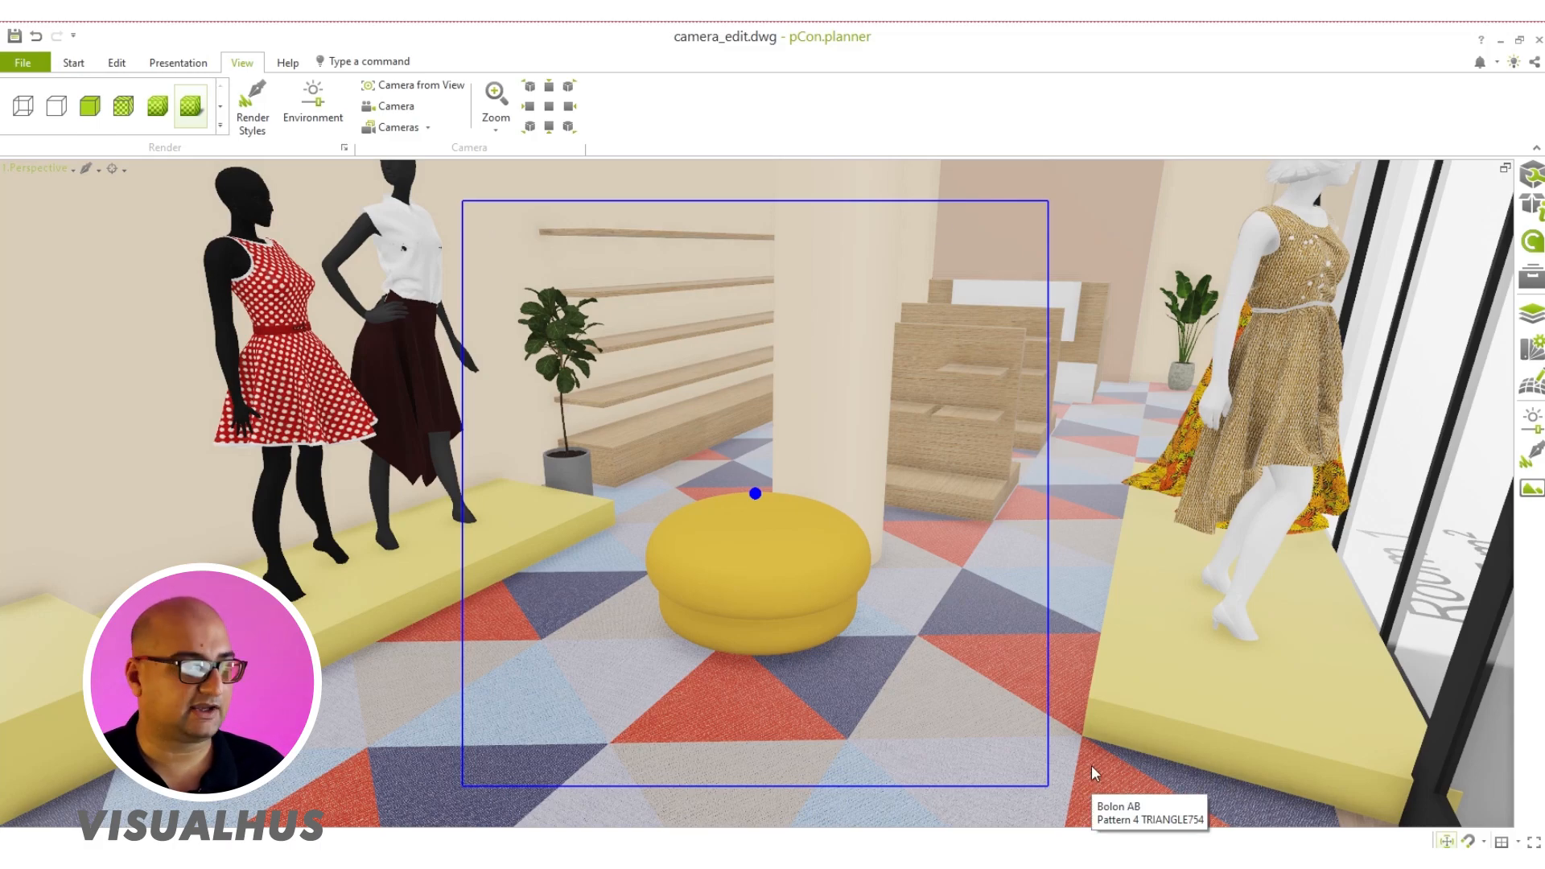
# Step: Examine the new camera's position and viewing cone in the room from above and from several sides
pyautogui.scroll(-5, 792, 419)
pyautogui.scroll(-2, 798, 417)
pyautogui.moveTo(799, 418); pyautogui.dragTo(900, 428, button='right')
pyautogui.scroll(-3, 901, 427)
pyautogui.moveTo(869, 499); pyautogui.dragTo(654, 644, button='right')
pyautogui.scroll(3, 581, 586)
pyautogui.moveTo(655, 644); pyautogui.dragTo(557, 570, button='middle')
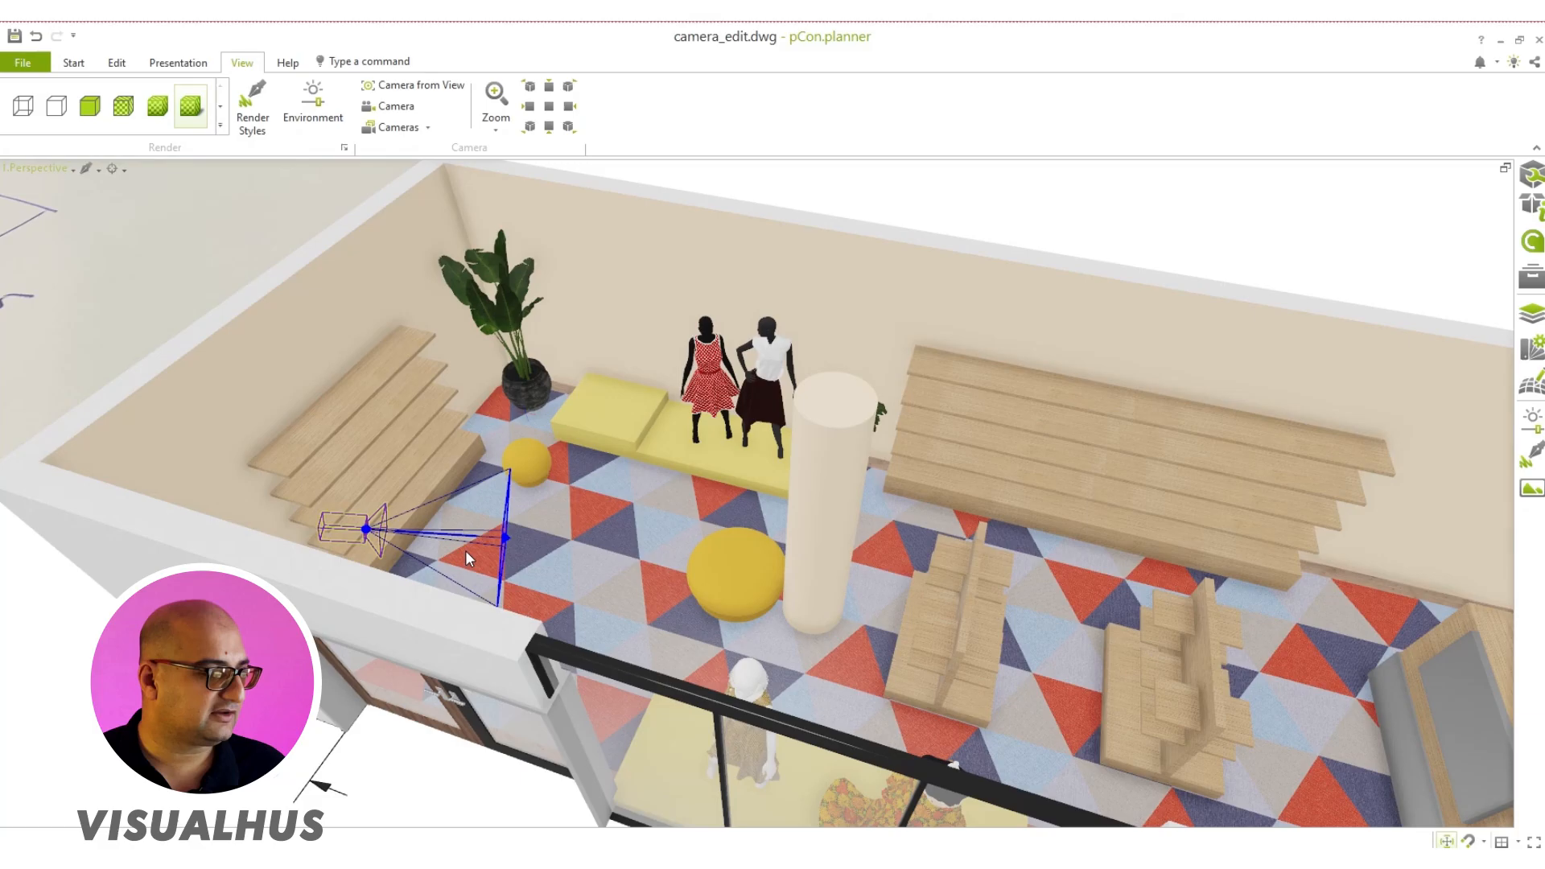
pyautogui.moveTo(466, 551); pyautogui.dragTo(636, 553, button='right')
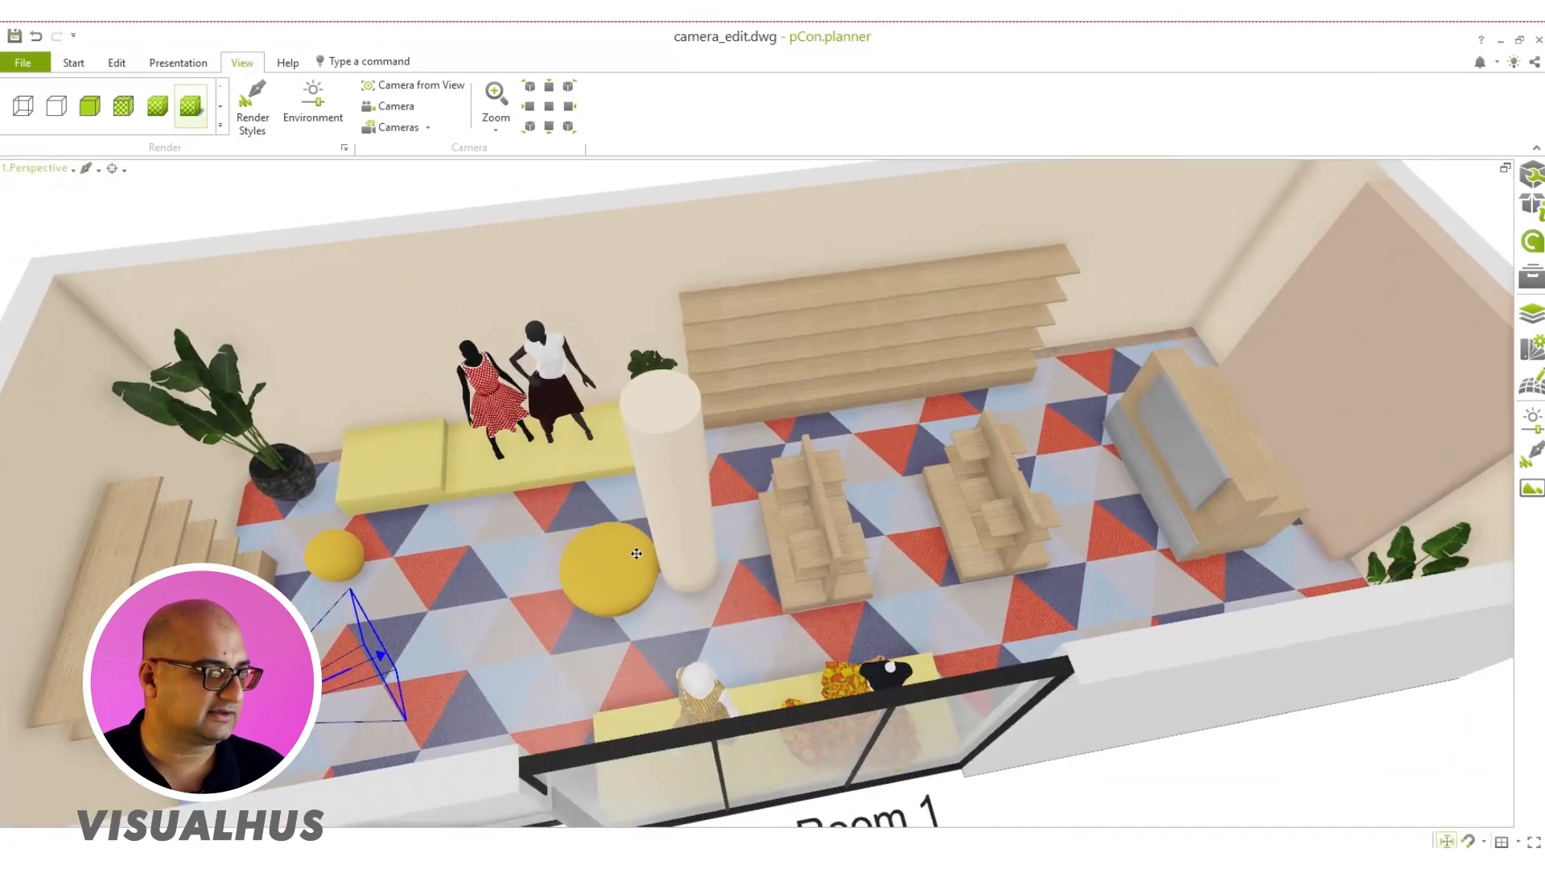
pyautogui.moveTo(636, 554); pyautogui.dragTo(681, 520, button='middle')
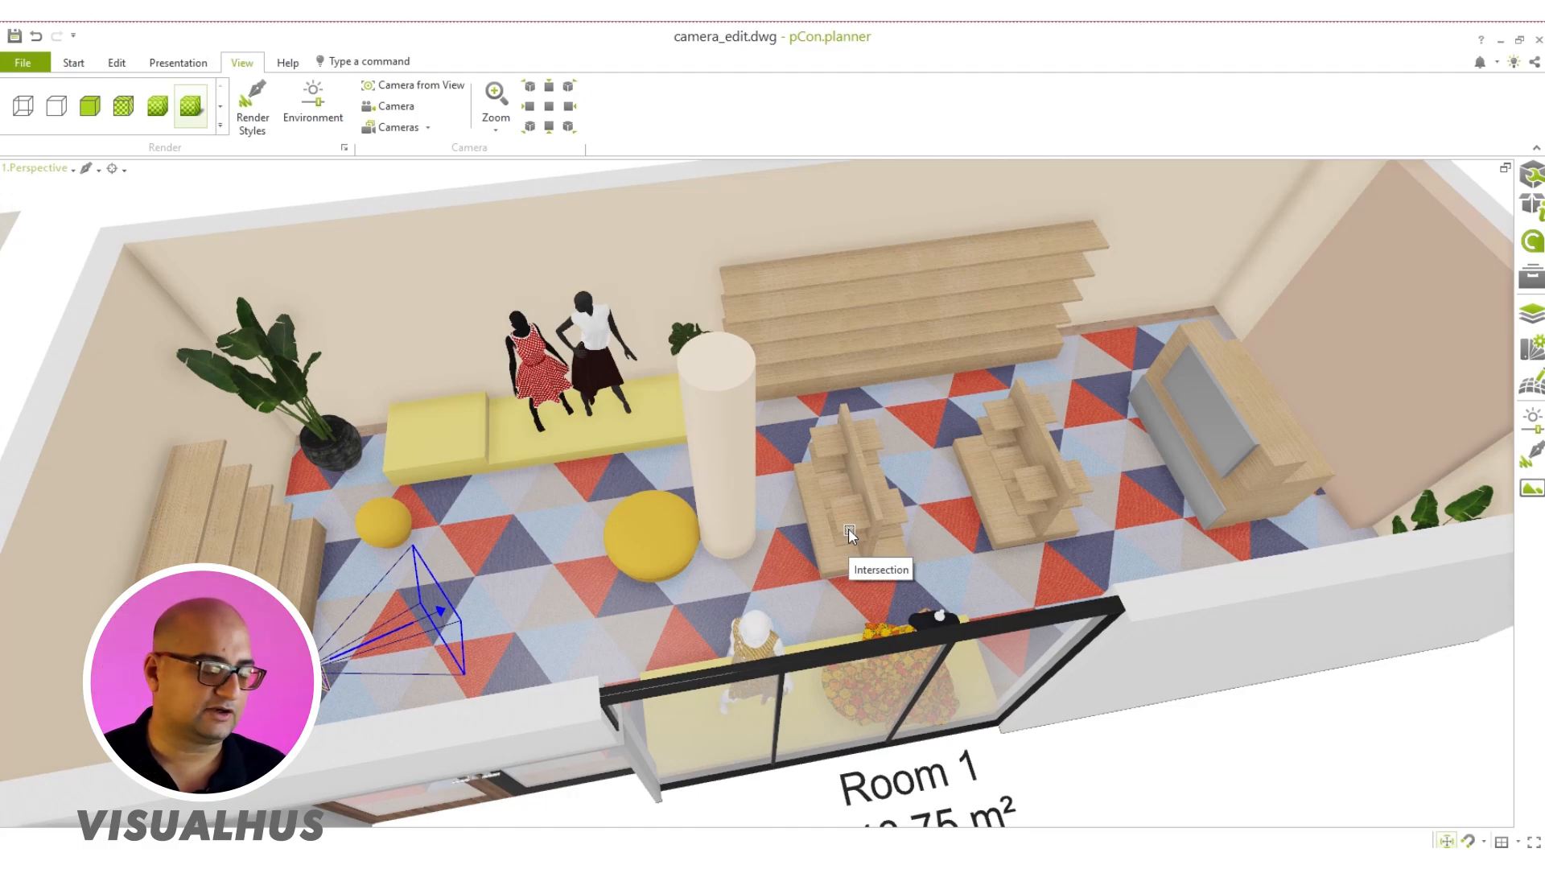
pyautogui.moveTo(848, 528); pyautogui.dragTo(765, 525, button='middle')
pyautogui.moveTo(734, 404); pyautogui.dragTo(634, 563, button='middle')
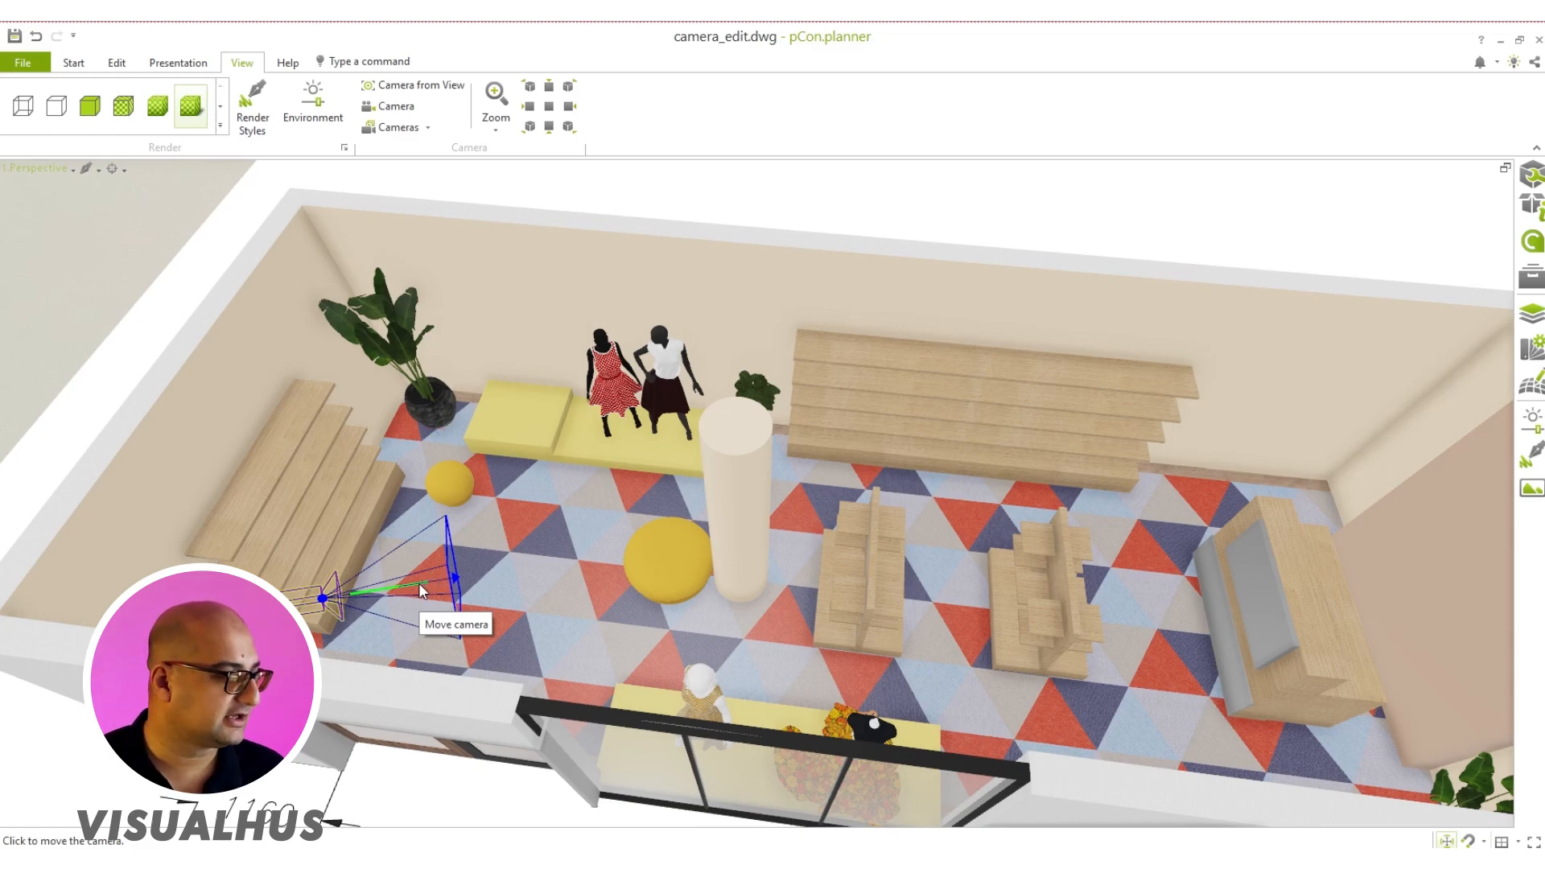
# Step: Show the scene through Camera 1 in the active viewport
pyautogui.click(29, 169)
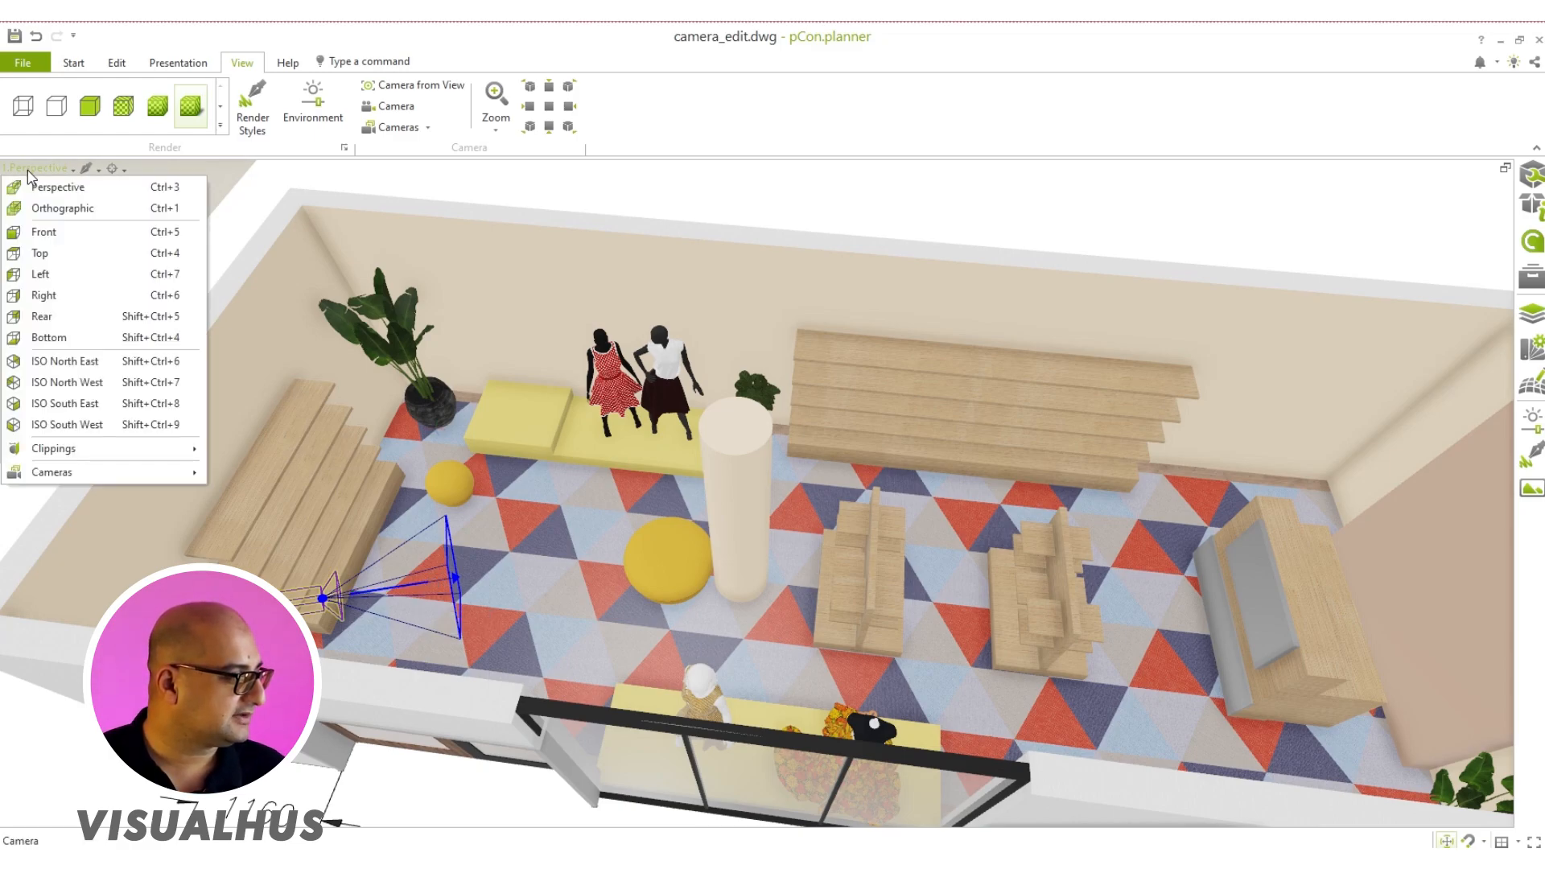
pyautogui.click(27, 167)
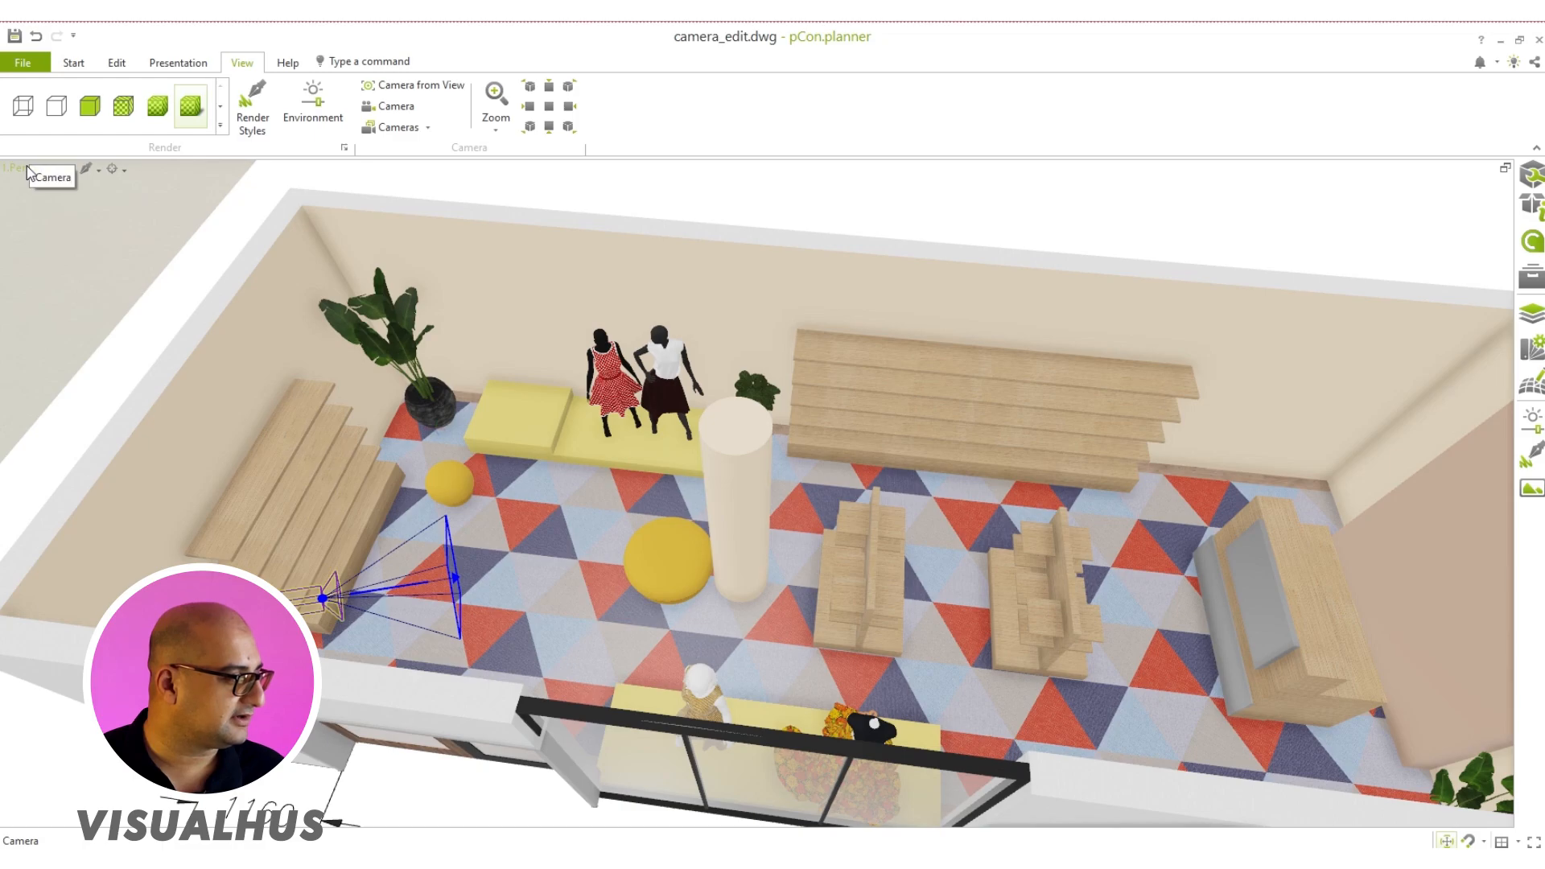
pyautogui.click(26, 166)
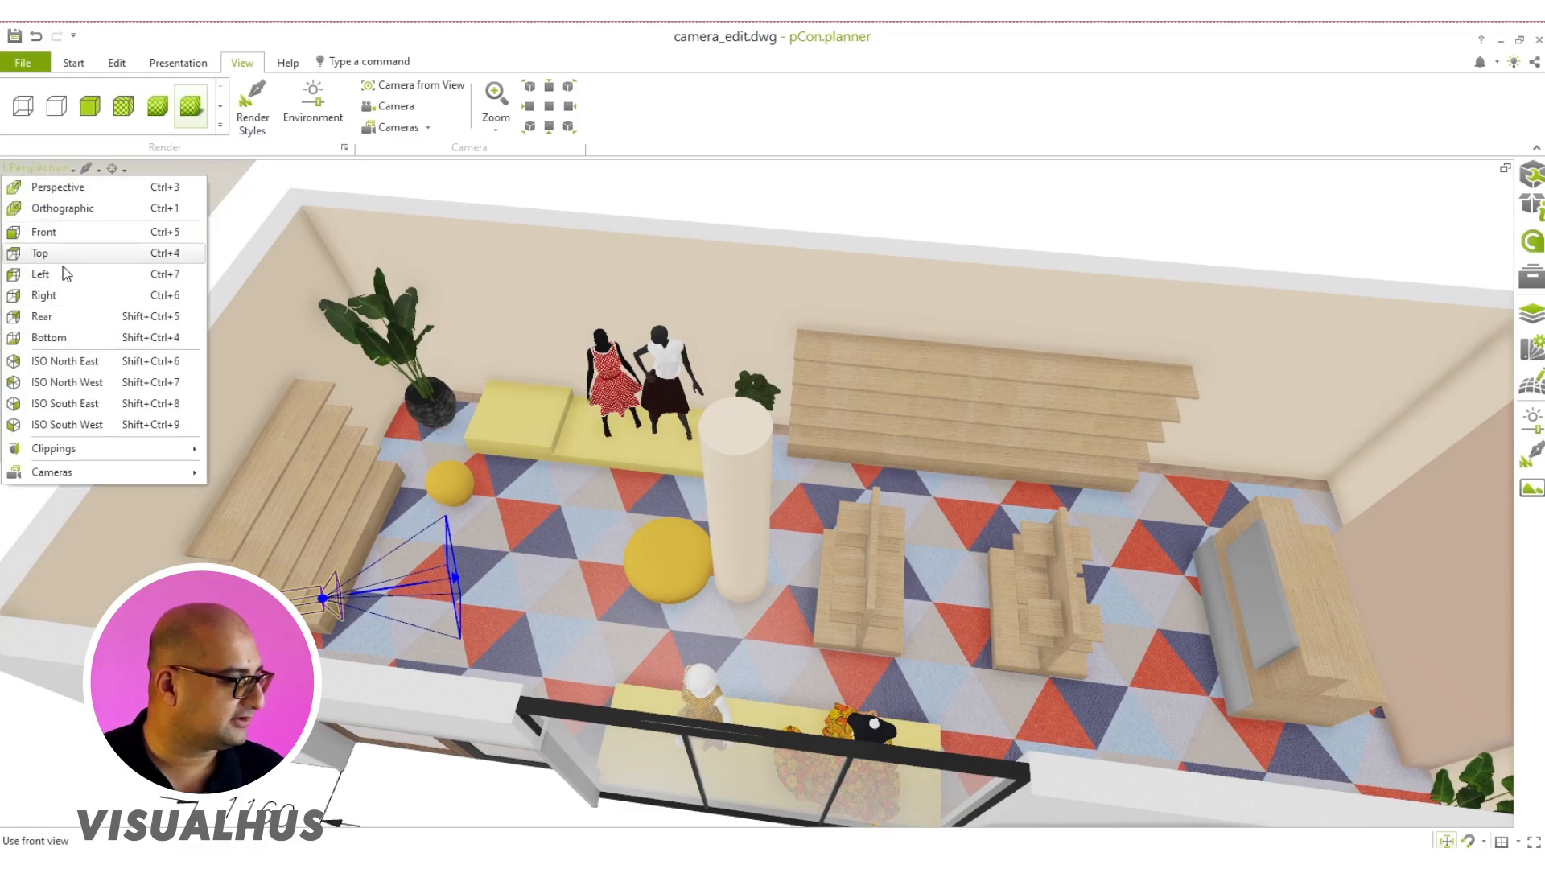
pyautogui.moveTo(71, 475)
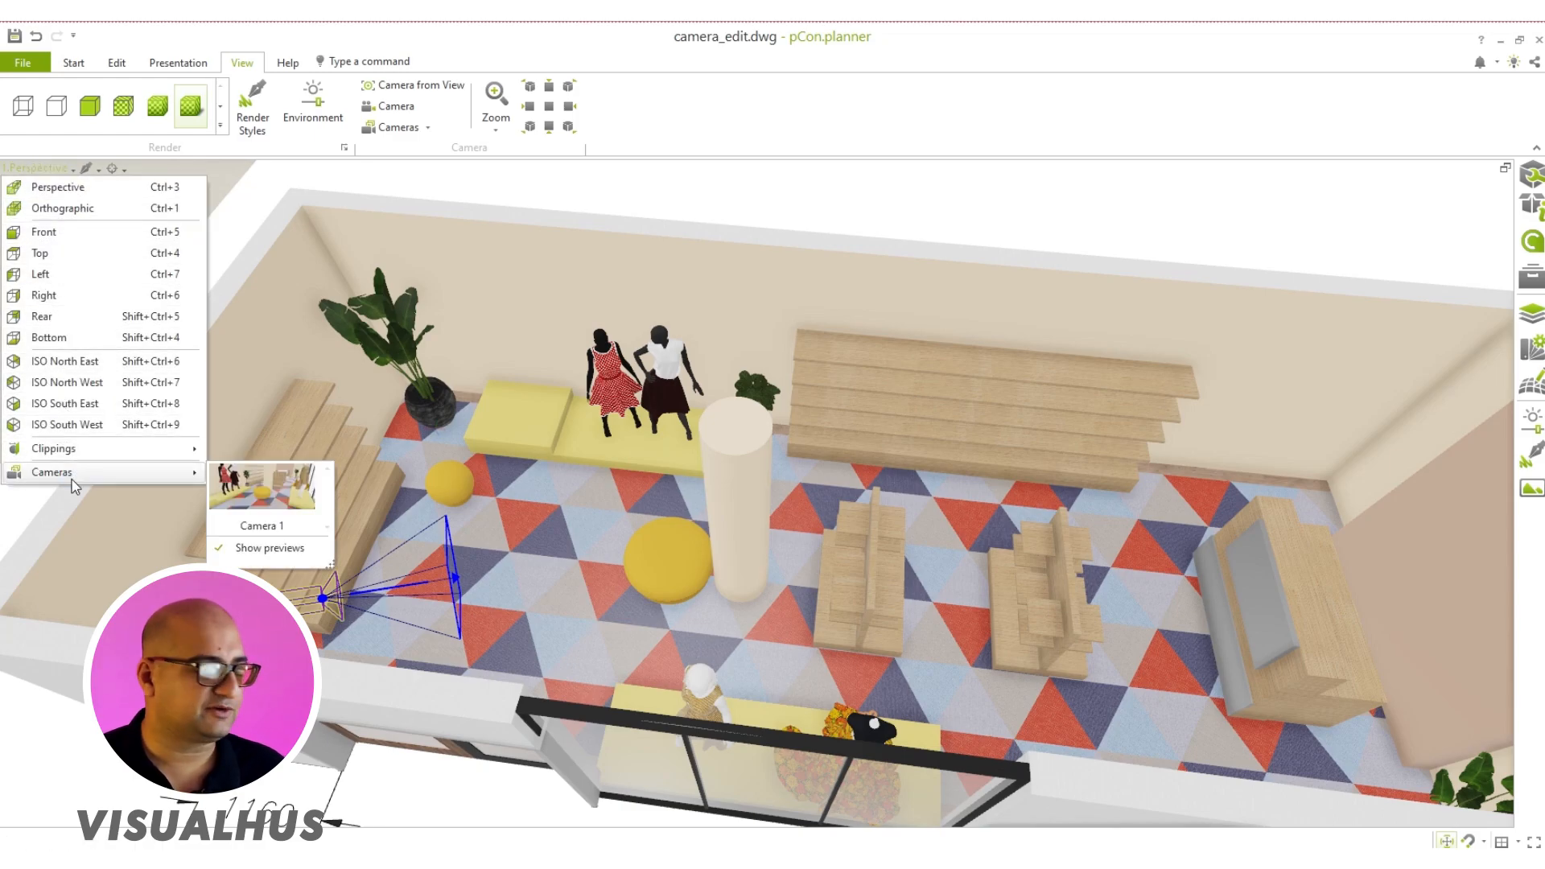
pyautogui.click(277, 526)
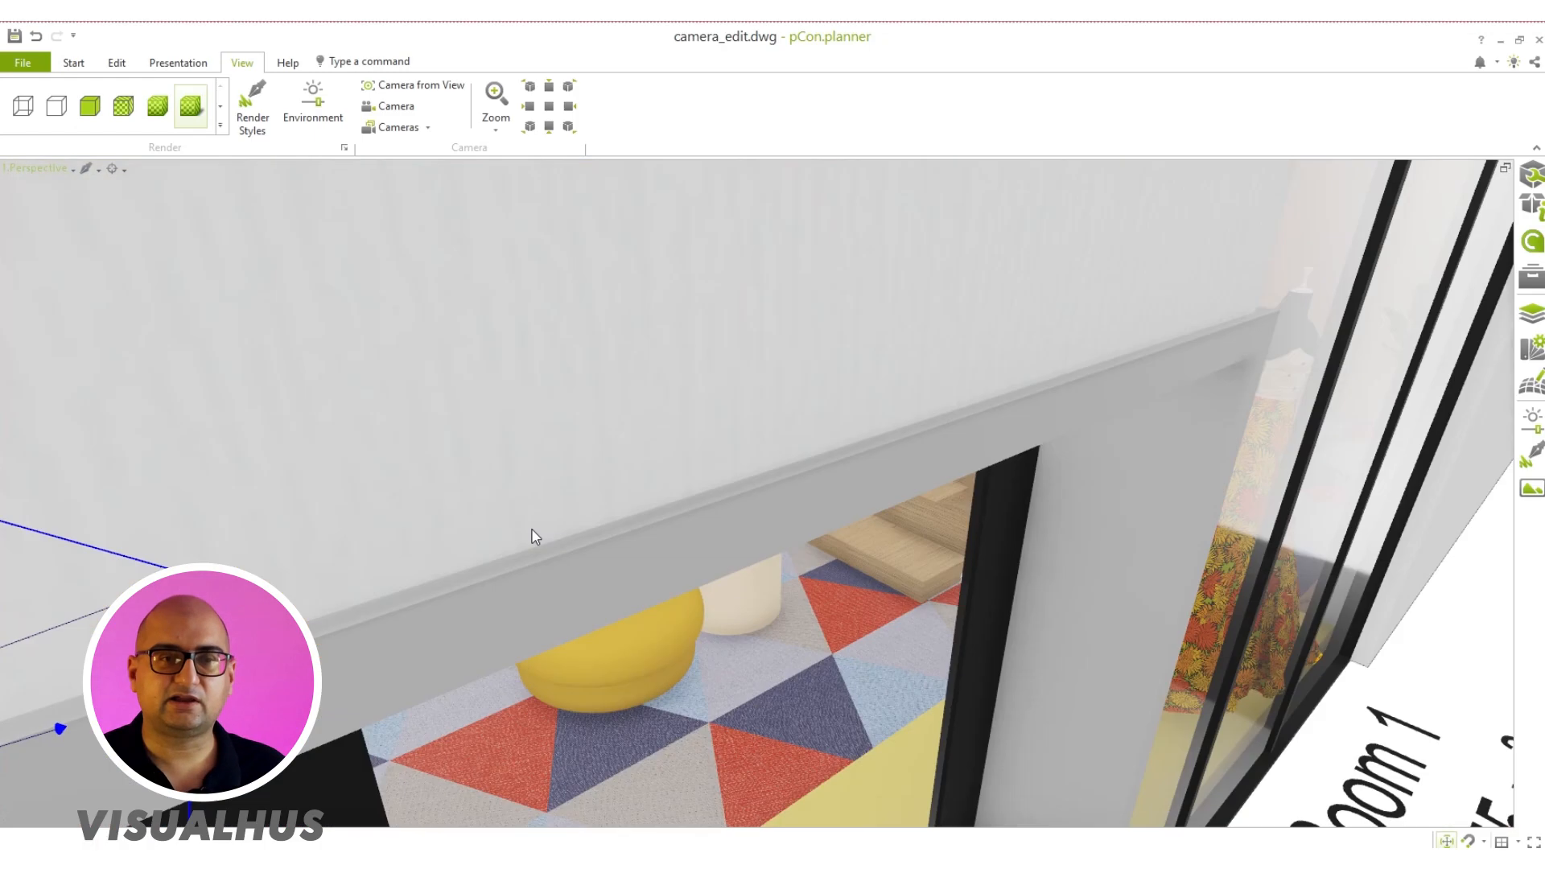
# Step: Check the camera from outside the room, return the viewport to the Camera 1 view and open the camera's properties
pyautogui.moveTo(533, 530); pyautogui.dragTo(398, 539, button='right')
pyautogui.scroll(-5, 569, 506)
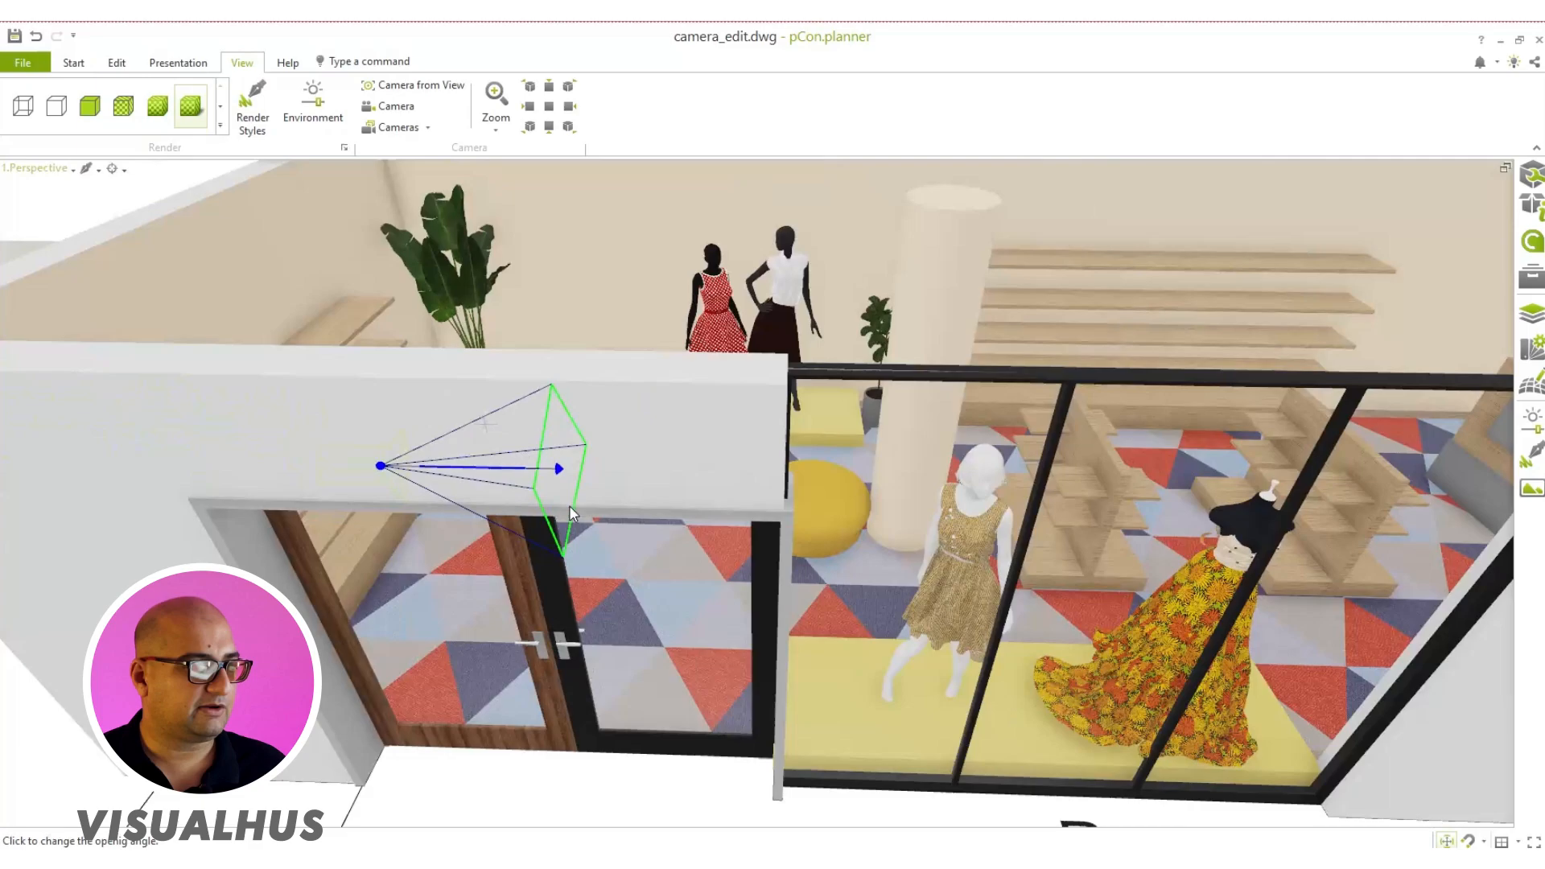
pyautogui.moveTo(568, 506)
pyautogui.mouseDown(button='right')
pyautogui.moveTo(736, 496)
pyautogui.moveTo(580, 499)
pyautogui.mouseUp(button='right')
pyautogui.scroll(-3, 736, 496)
pyautogui.moveTo(579, 499); pyautogui.dragTo(525, 641, button='middle')
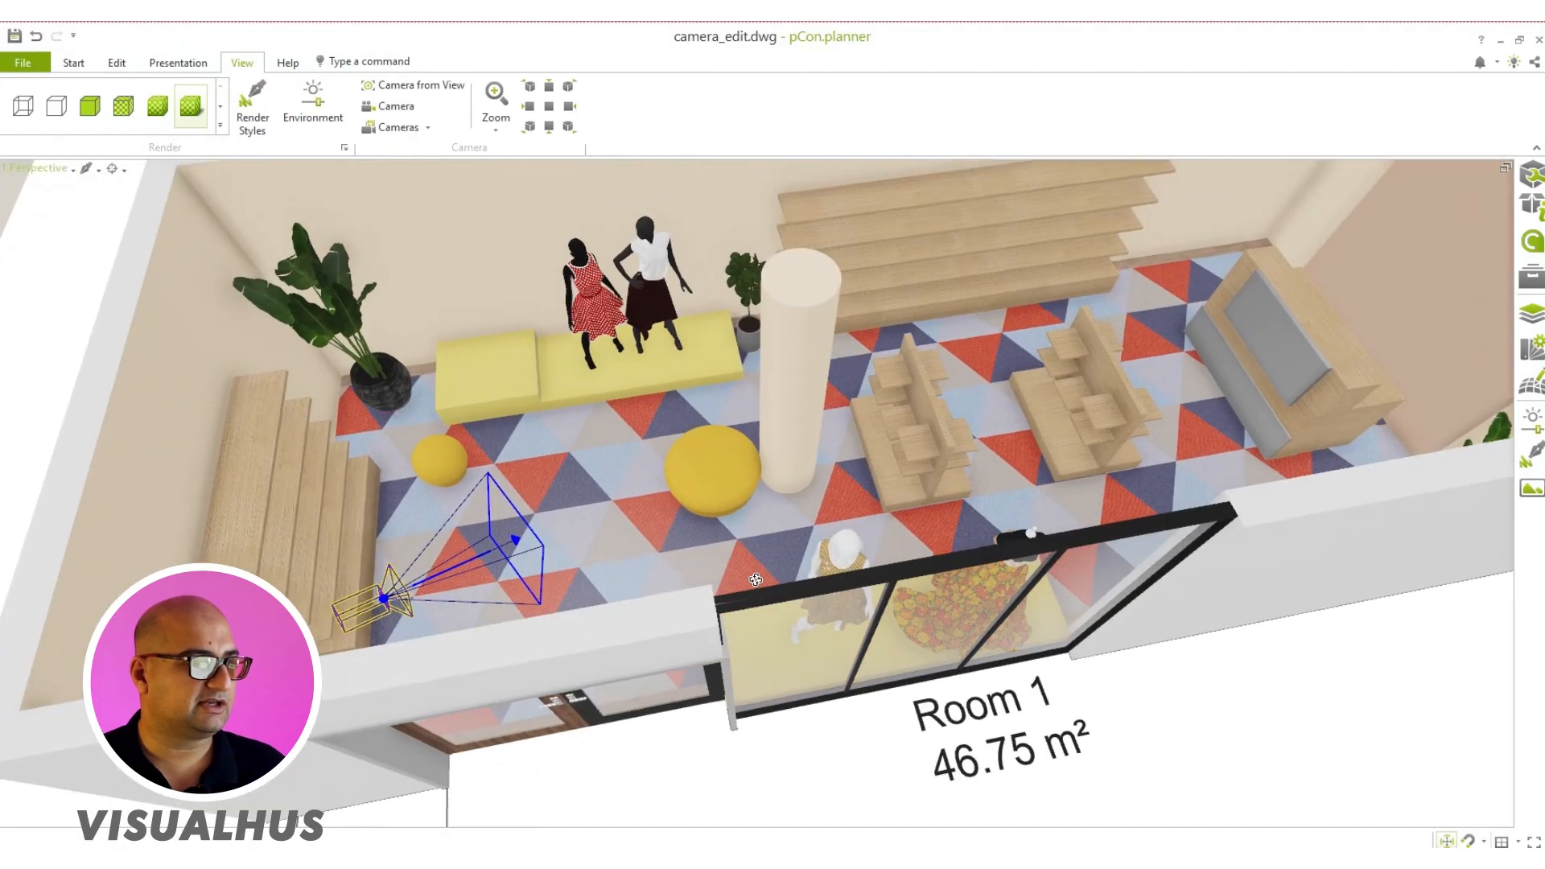
pyautogui.moveTo(524, 640); pyautogui.dragTo(780, 678, button='right')
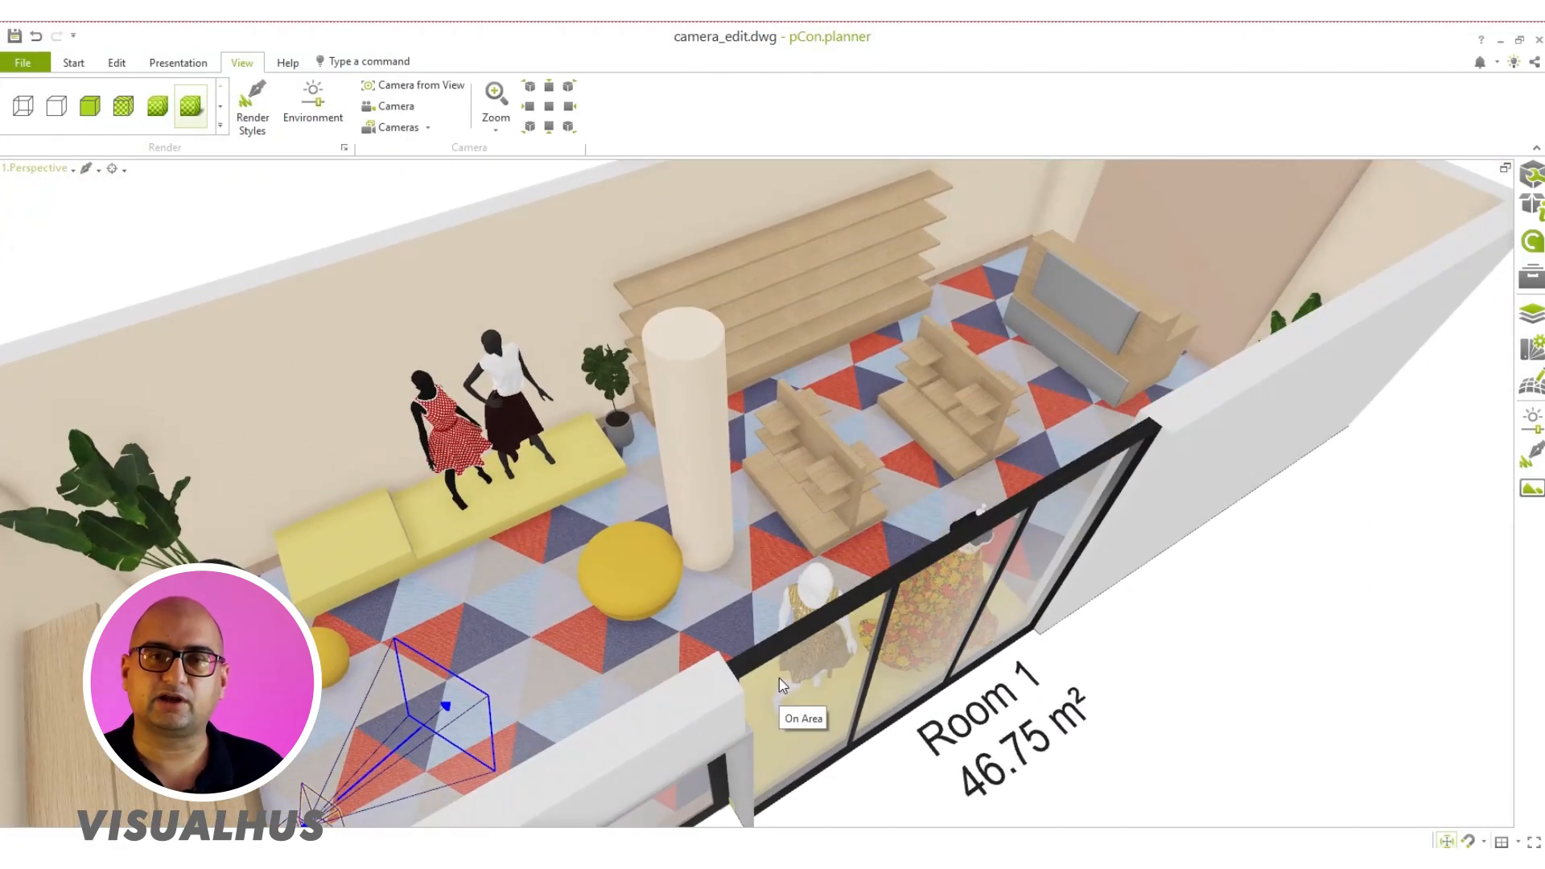
pyautogui.click(48, 168)
pyautogui.moveTo(63, 475)
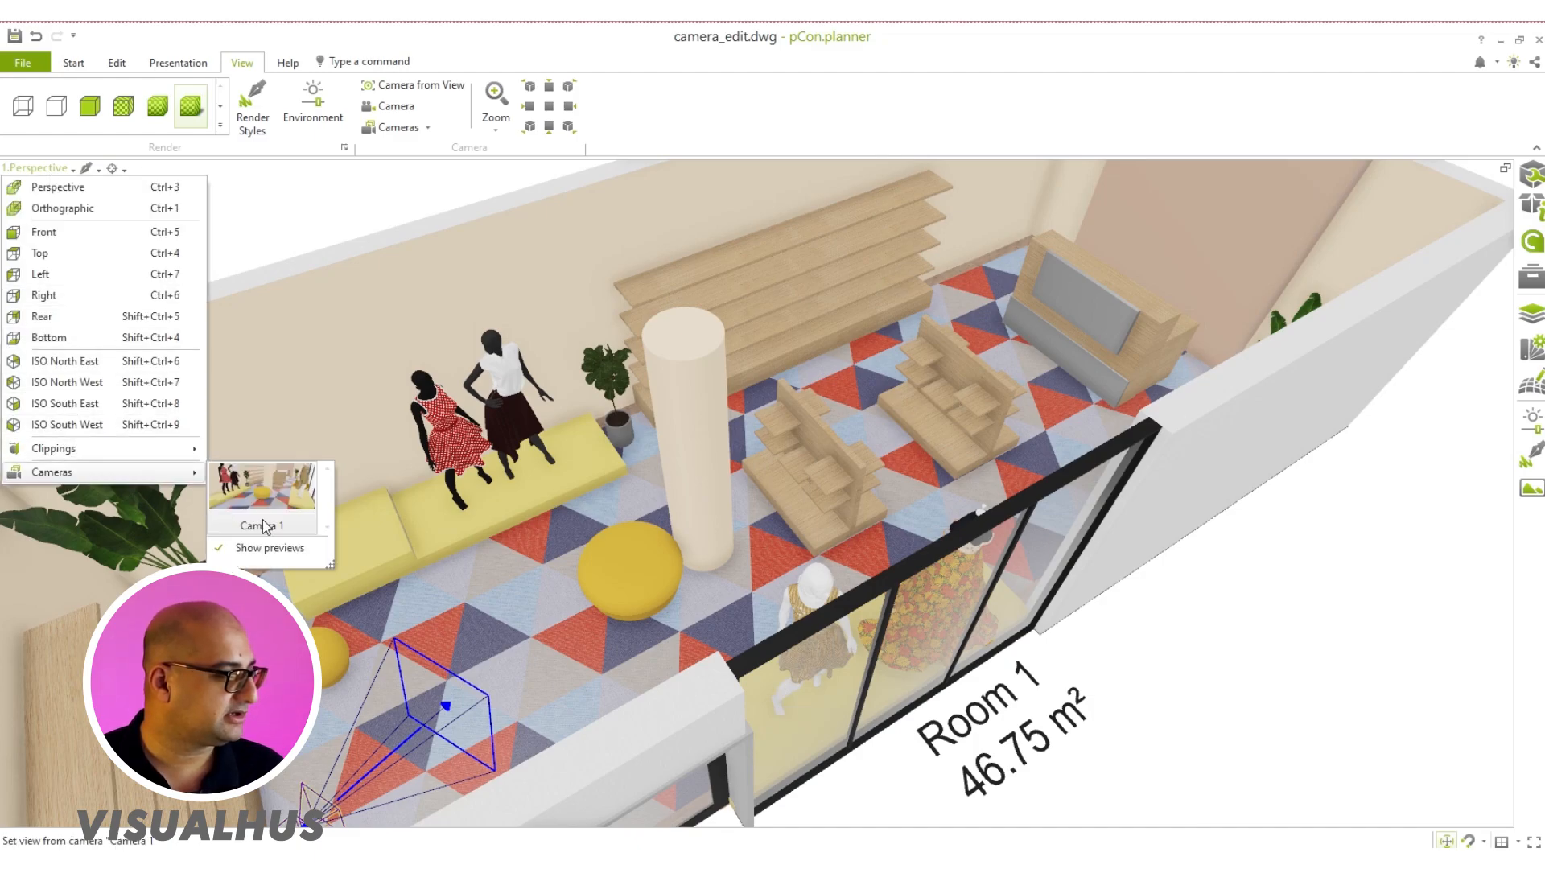
pyautogui.click(262, 491)
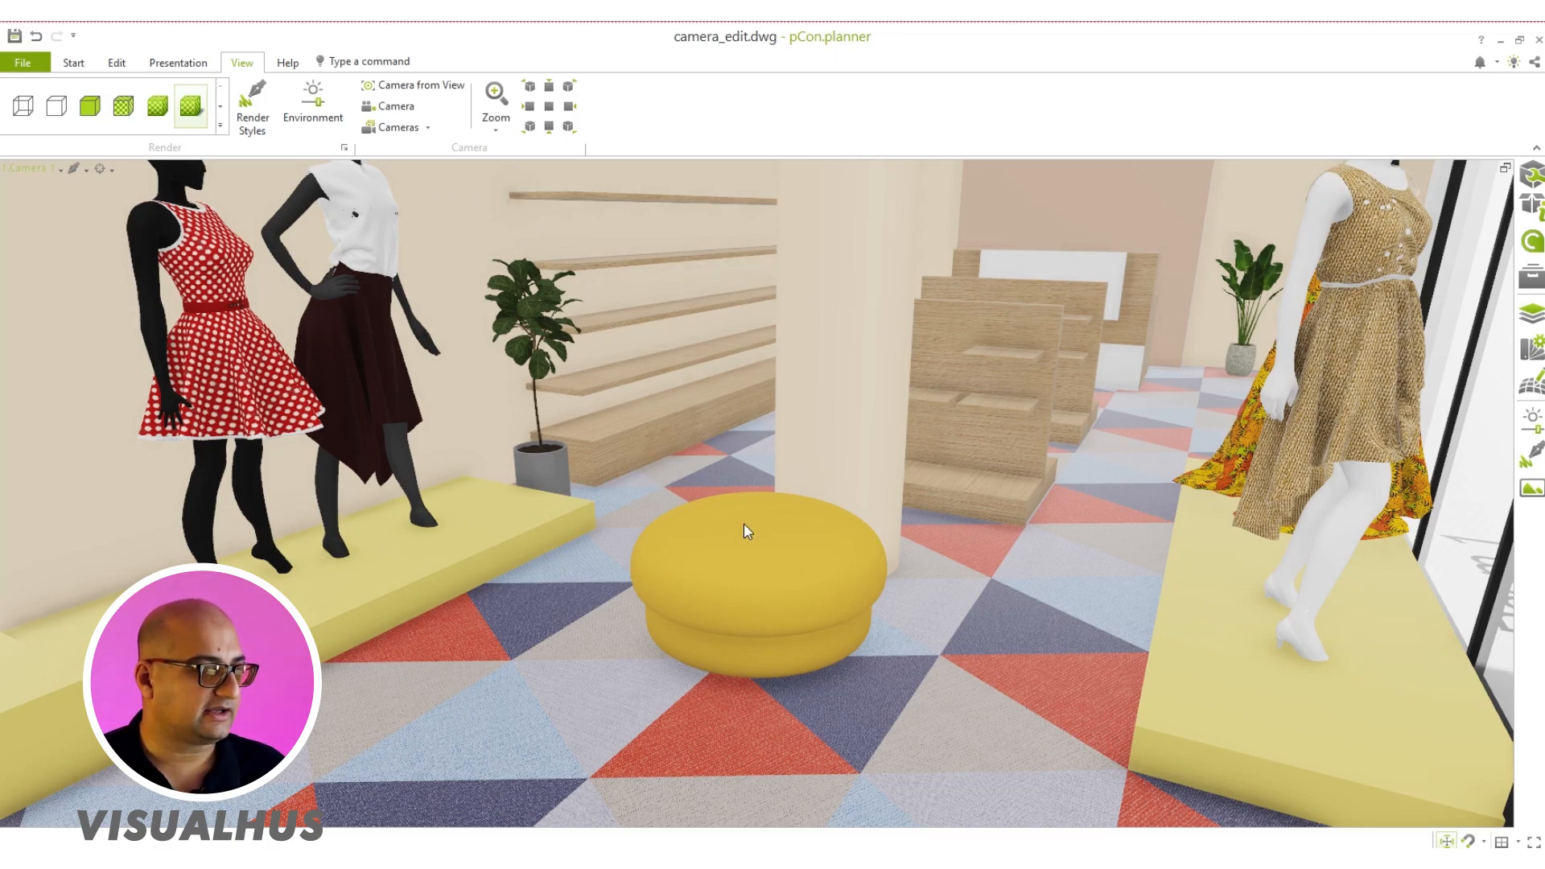
pyautogui.click(1531, 177)
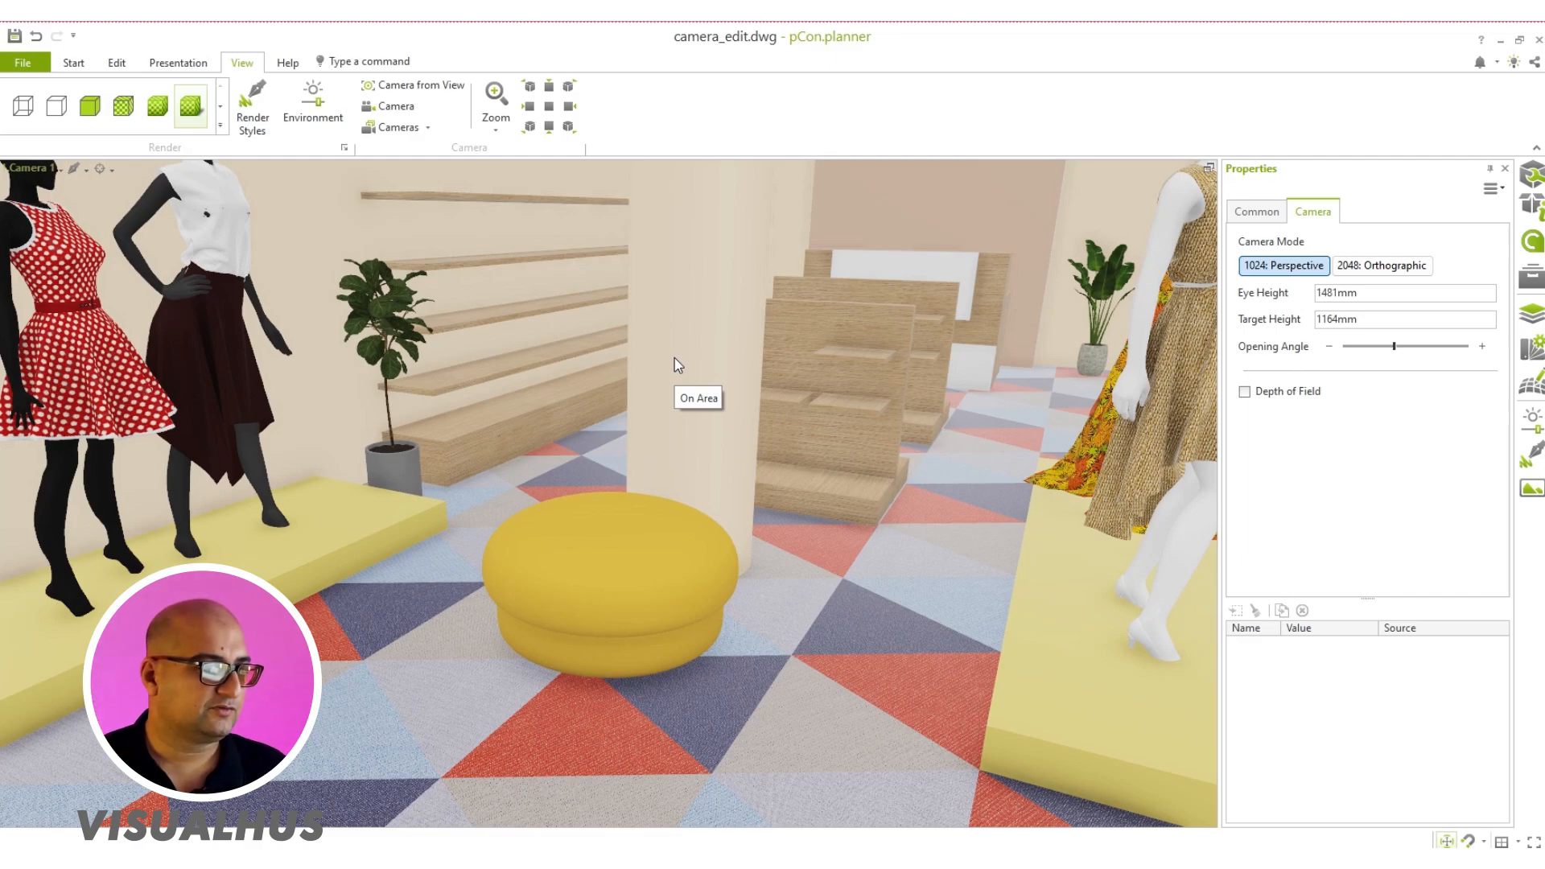
# Step: Try a target height of 2500 mm for the camera and undo the change
pyautogui.doubleClick(1351, 319)
pyautogui.write('2500')
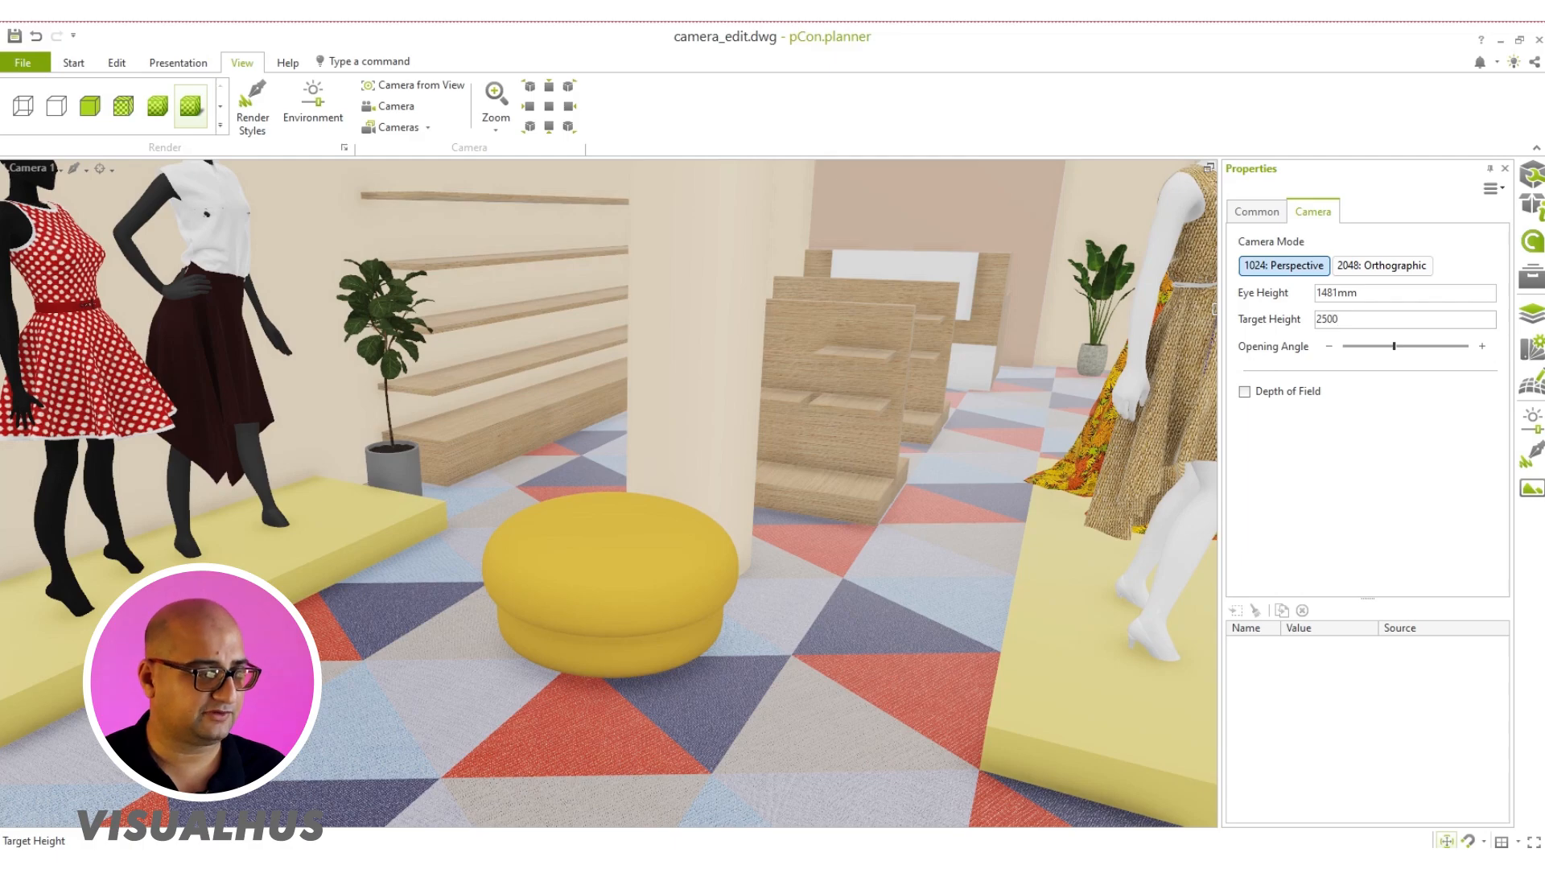
pyautogui.press('Return')
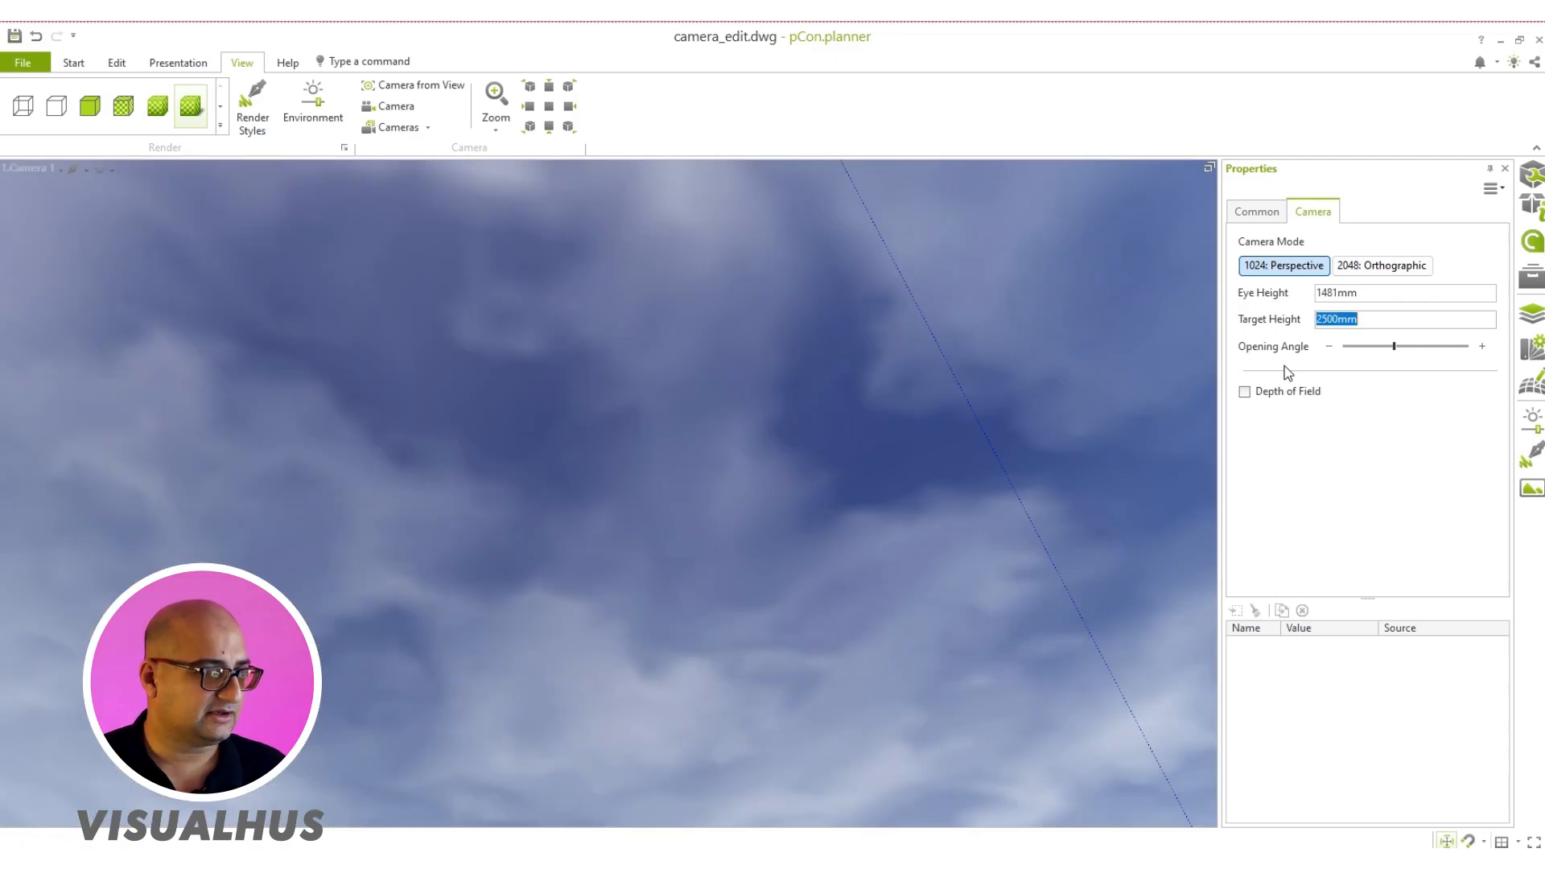
pyautogui.click(1146, 389)
pyautogui.hotkey('ctrl', 'z')
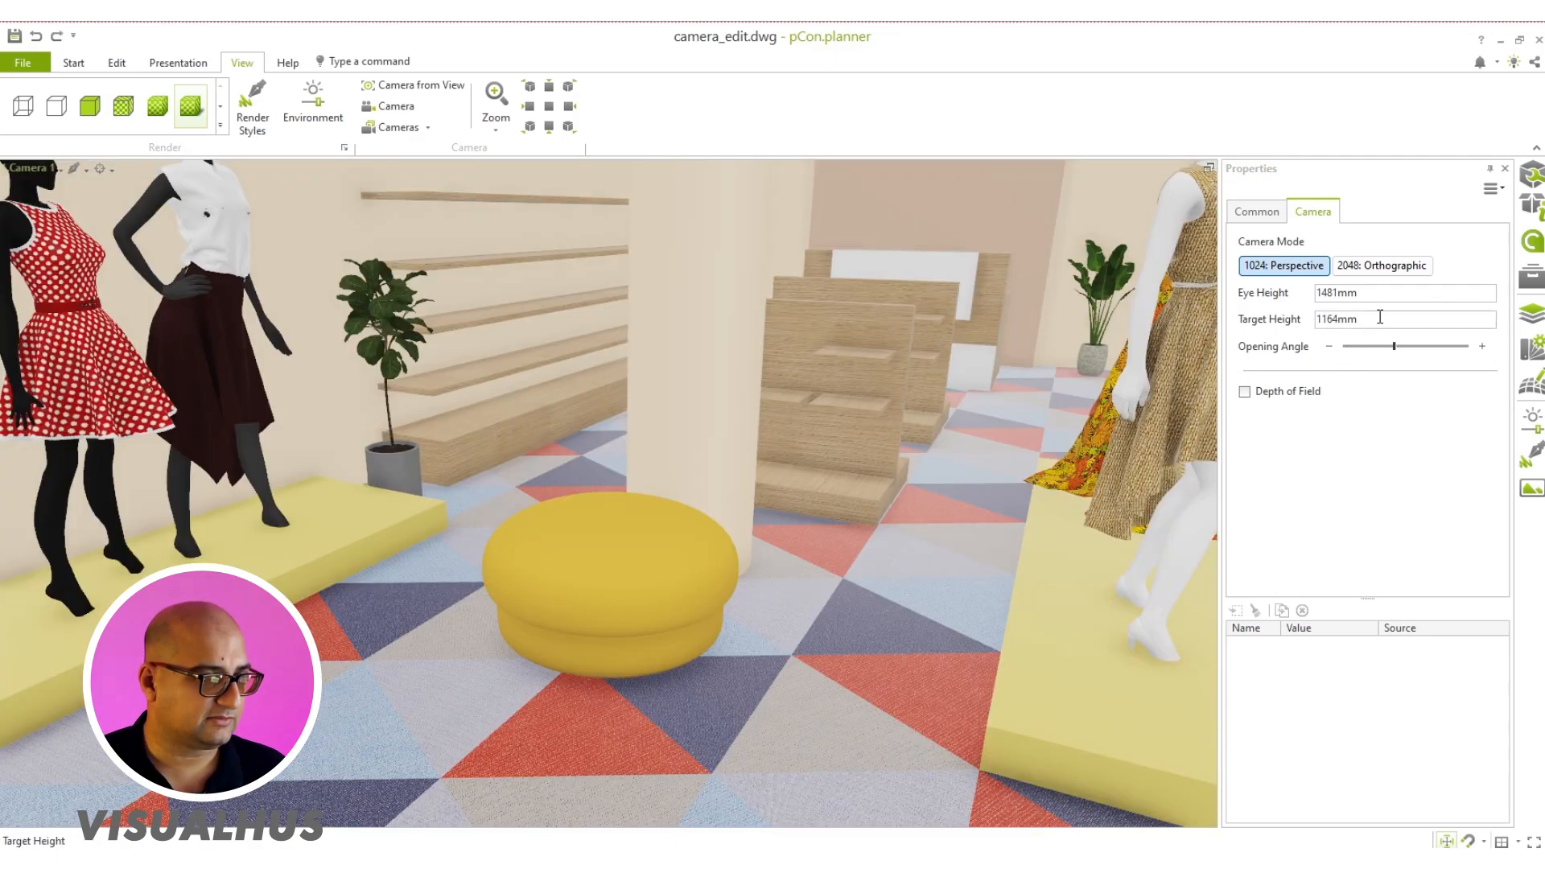
# Step: Try an eye height of 2500 mm for the camera
pyautogui.click(1383, 296)
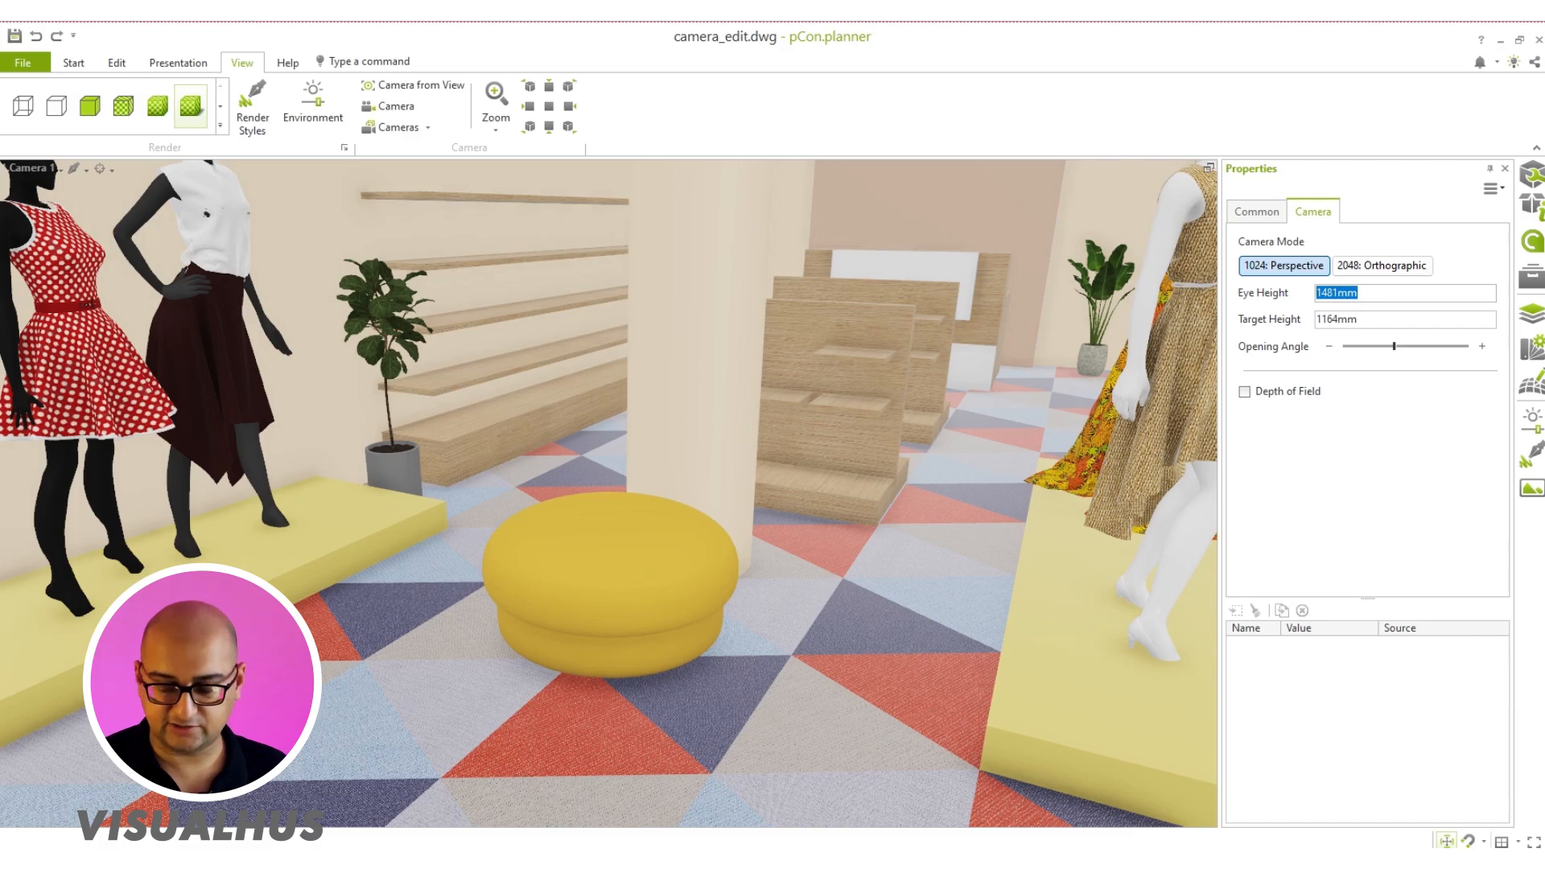
pyautogui.write('2500')
pyautogui.press('Tab')
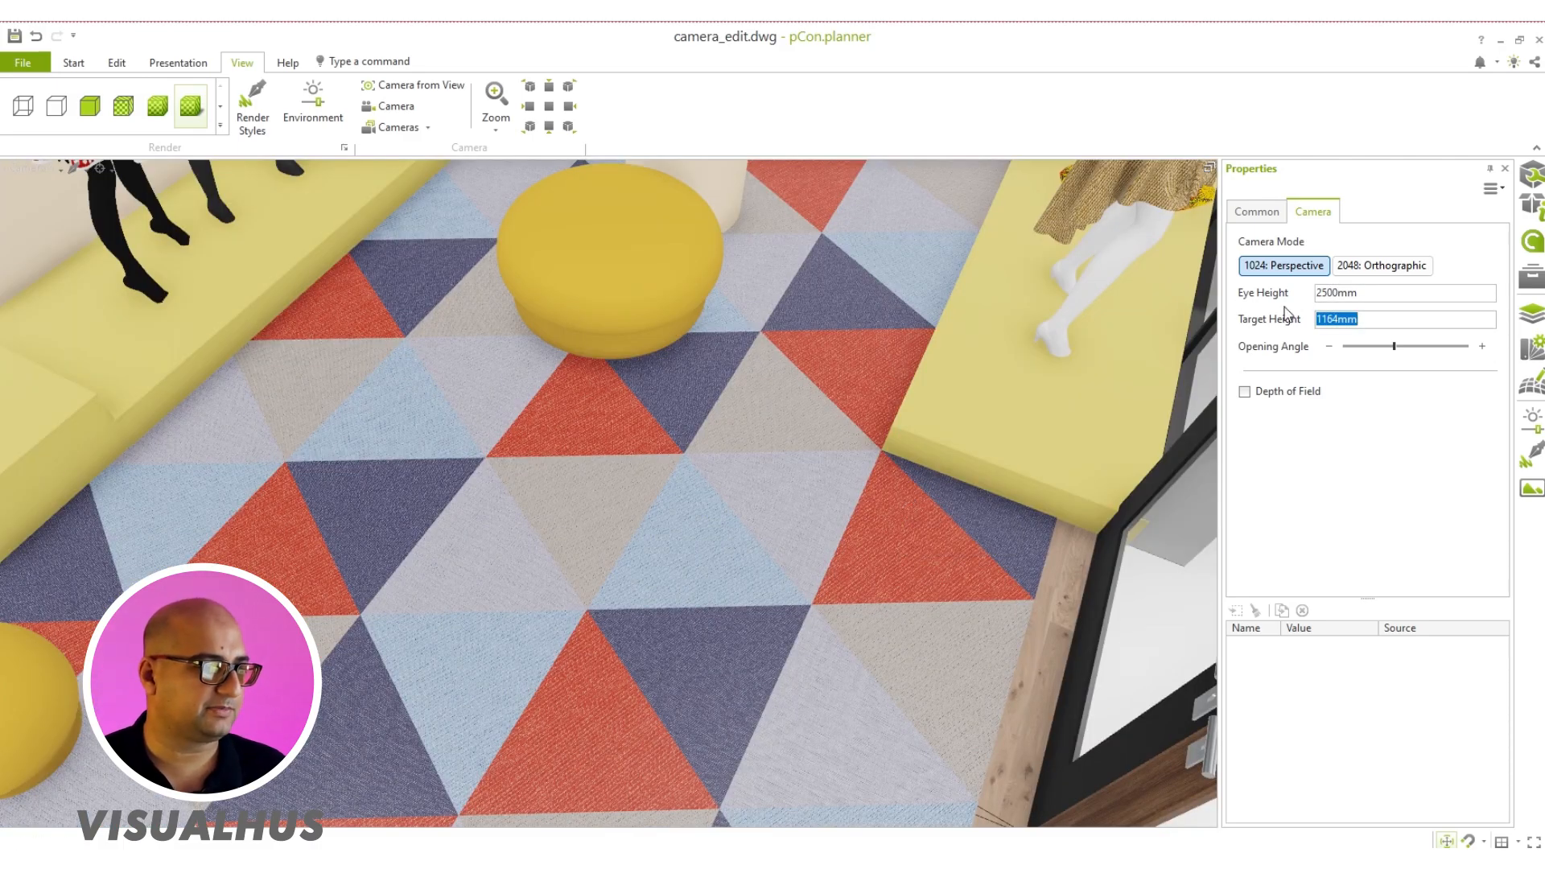
# Step: Set the camera's eye height to 1200 mm and its target height to 1100 mm
pyautogui.moveTo(1399, 293); pyautogui.dragTo(1318, 299)
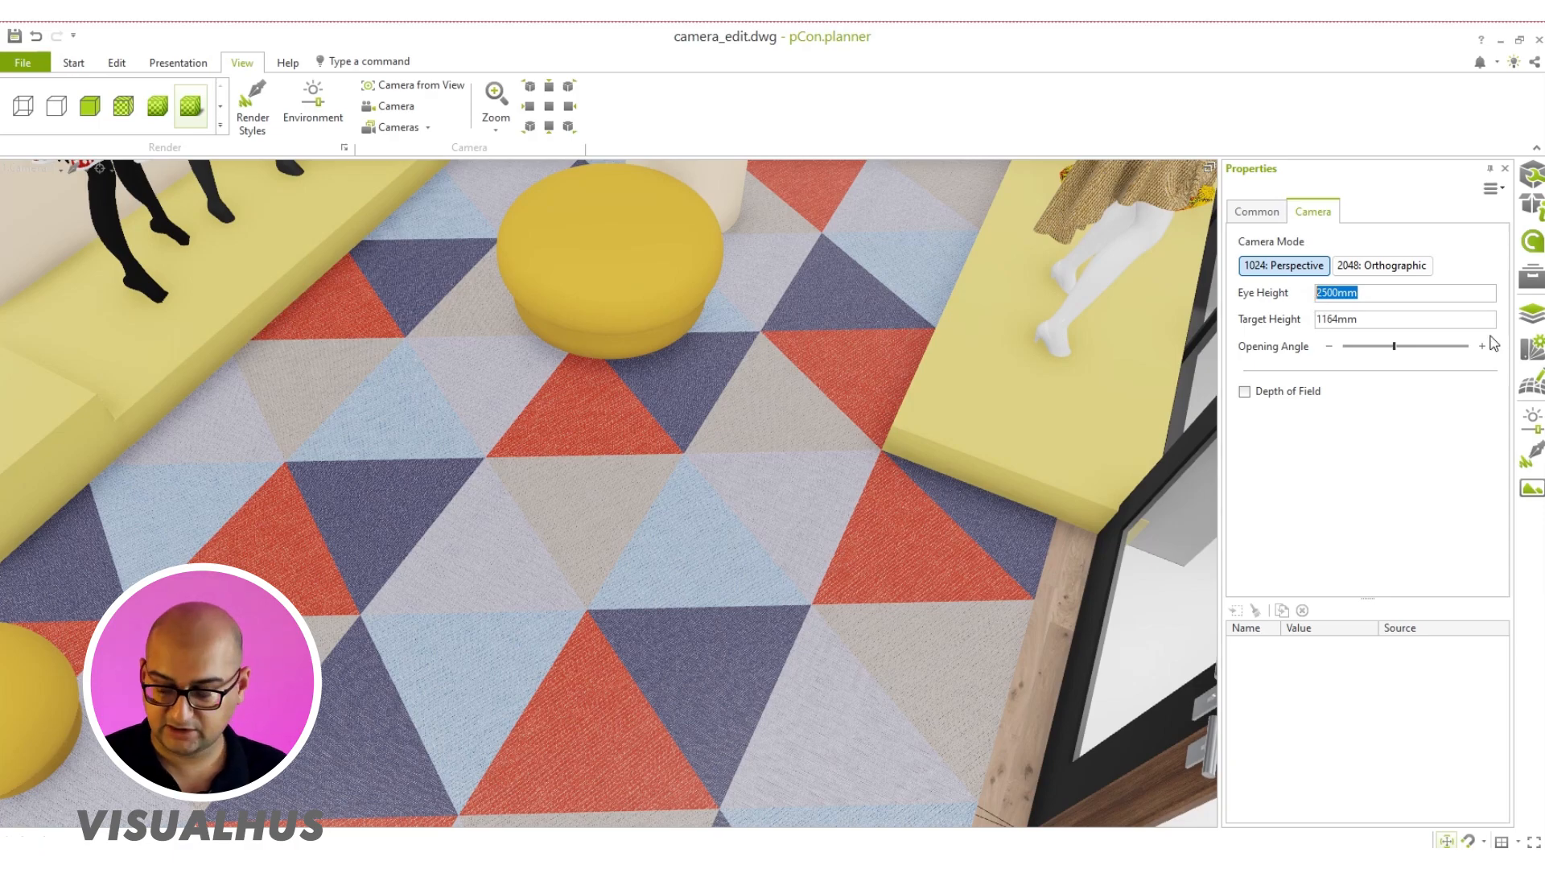
pyautogui.write('1200')
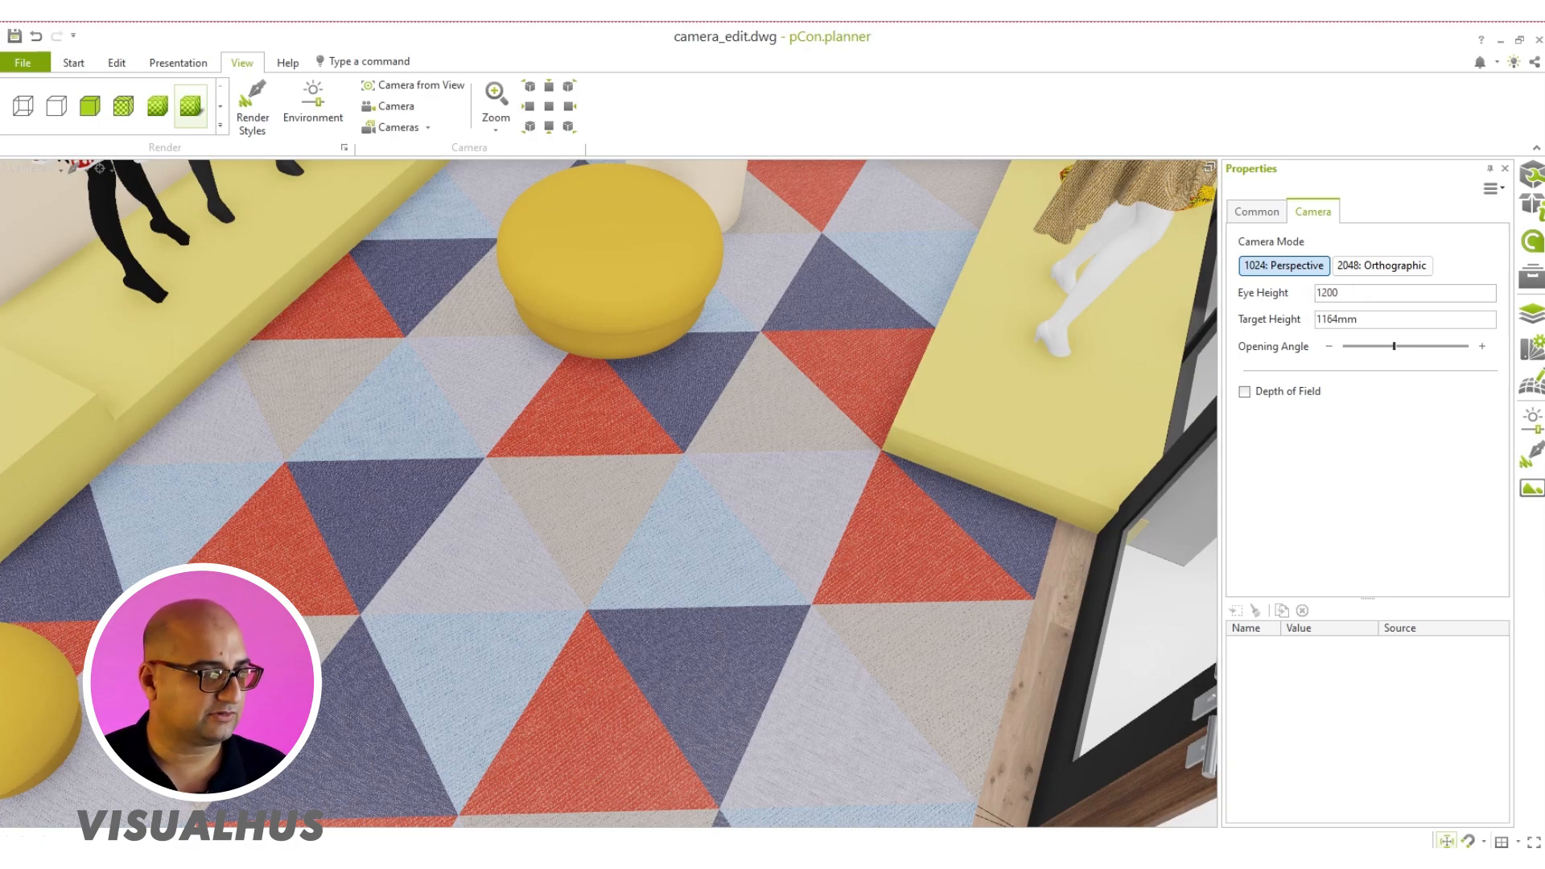
pyautogui.press('Tab')
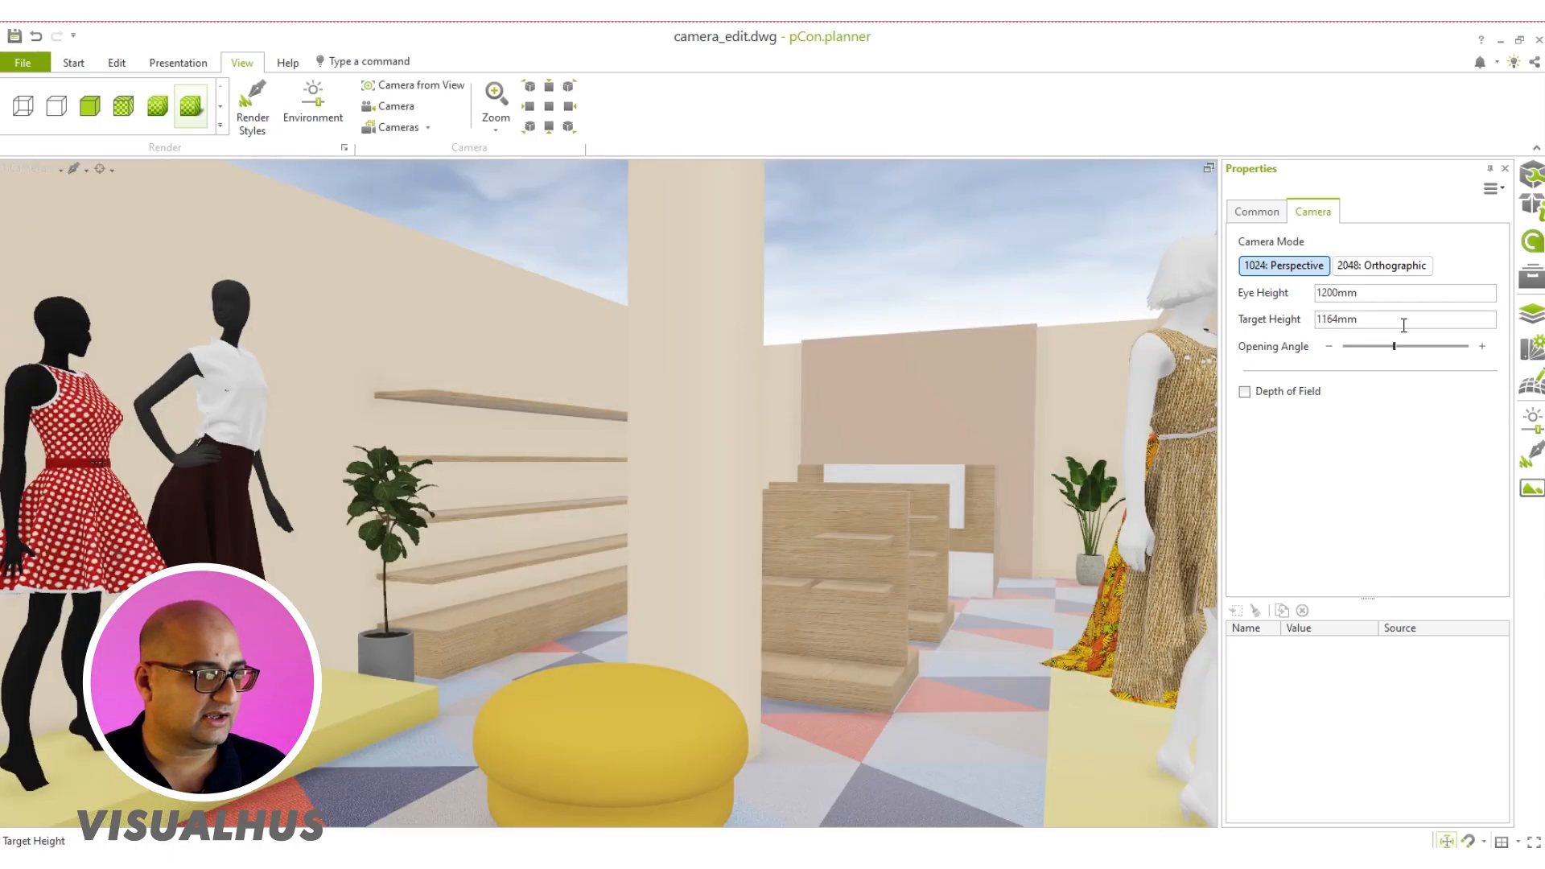
pyautogui.write('1100')
pyautogui.press('Return')
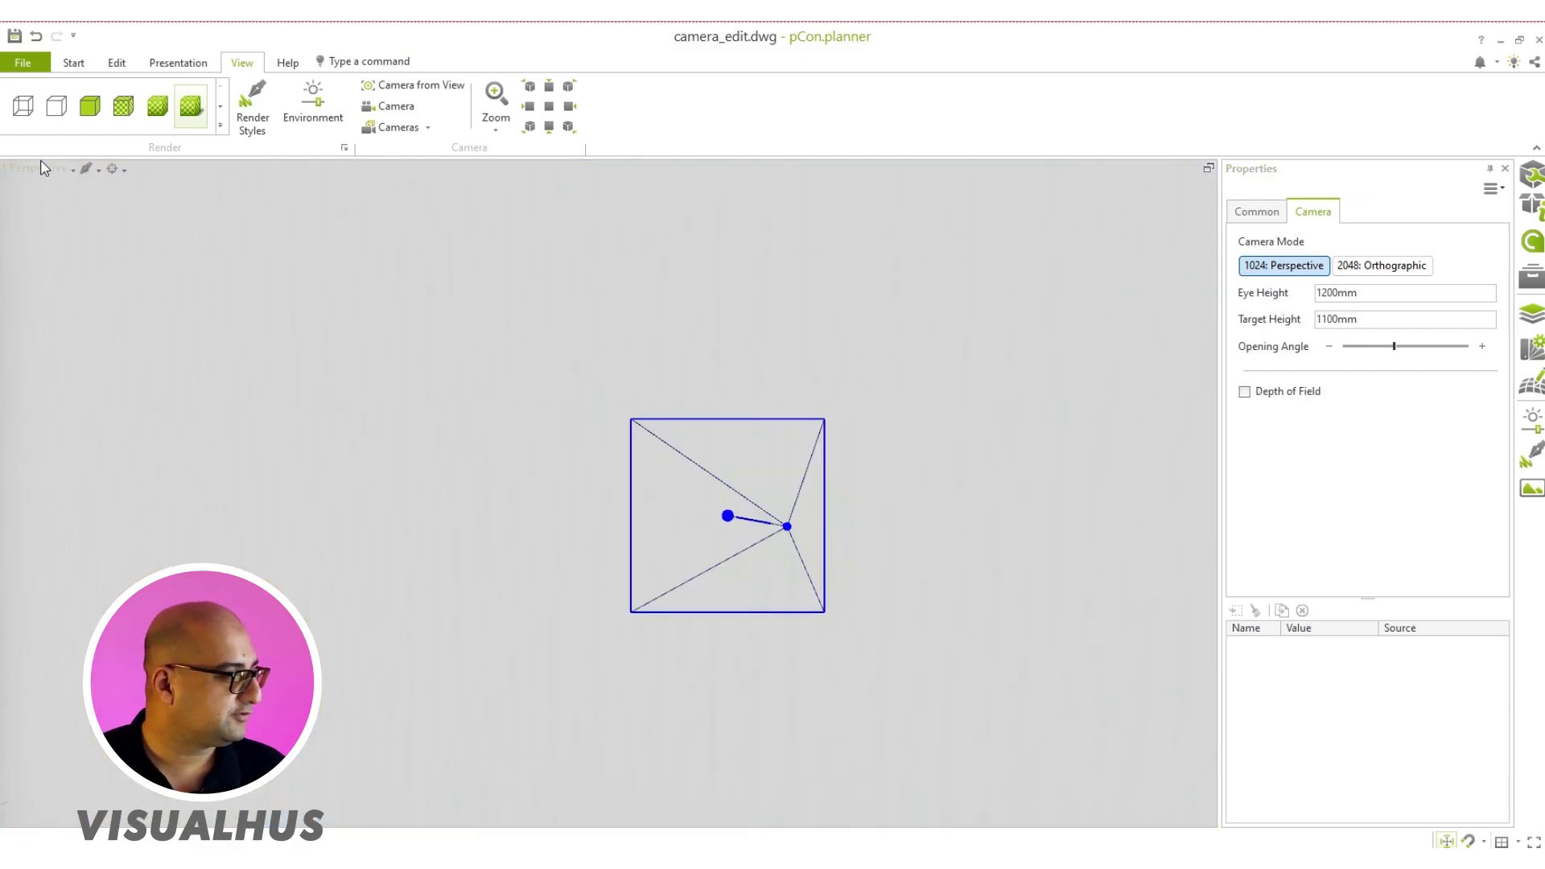
# Step: Switch the viewport to the Front view in Wireframe style and clear the wall selection
pyautogui.click(42, 175)
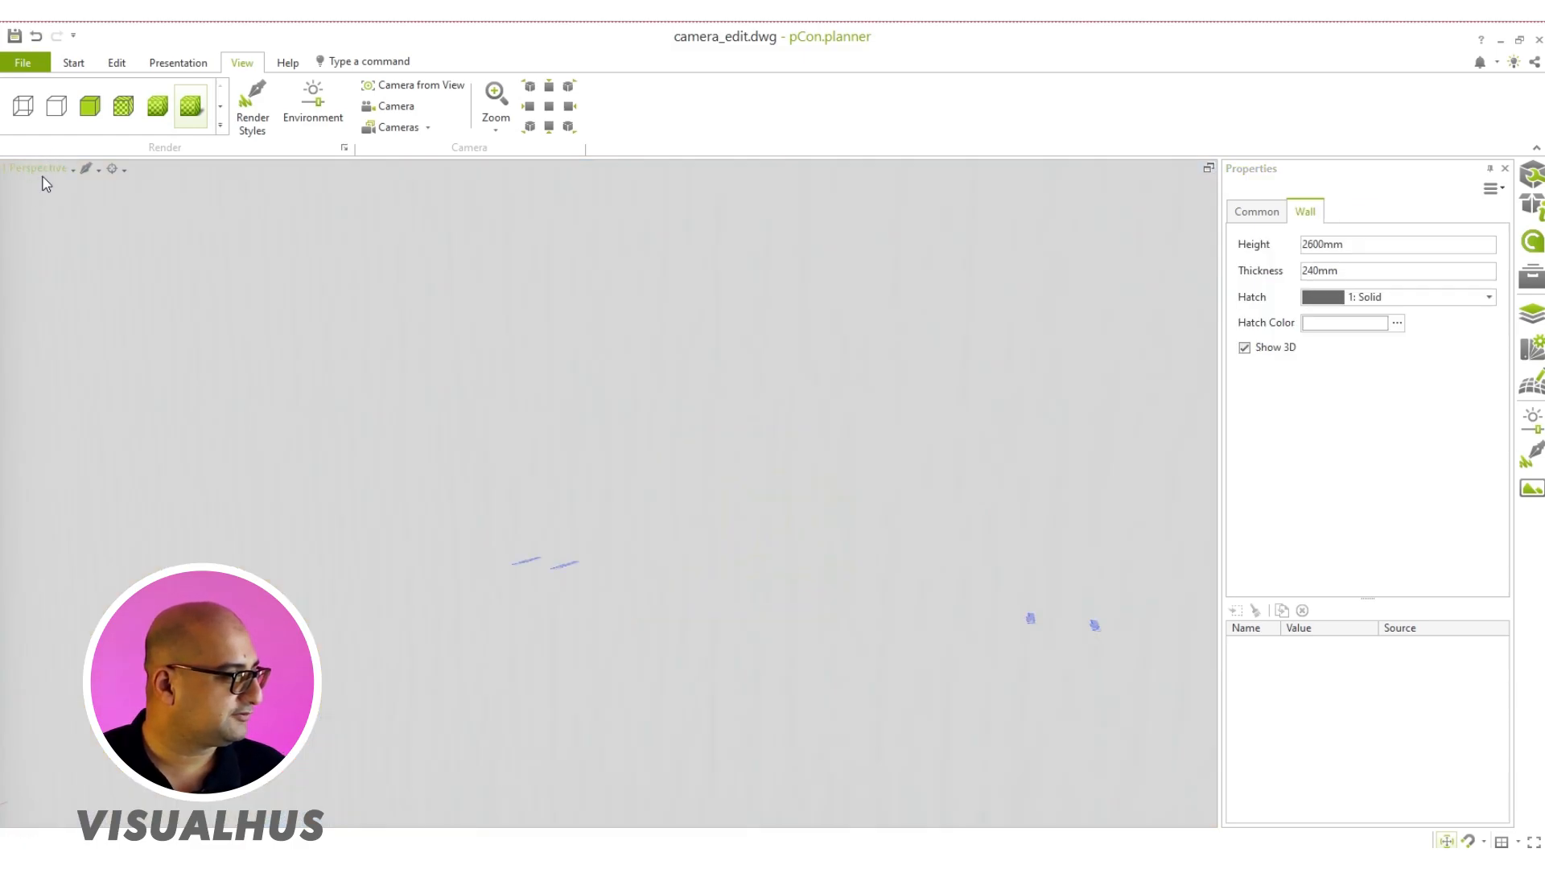
pyautogui.click(51, 172)
pyautogui.click(53, 275)
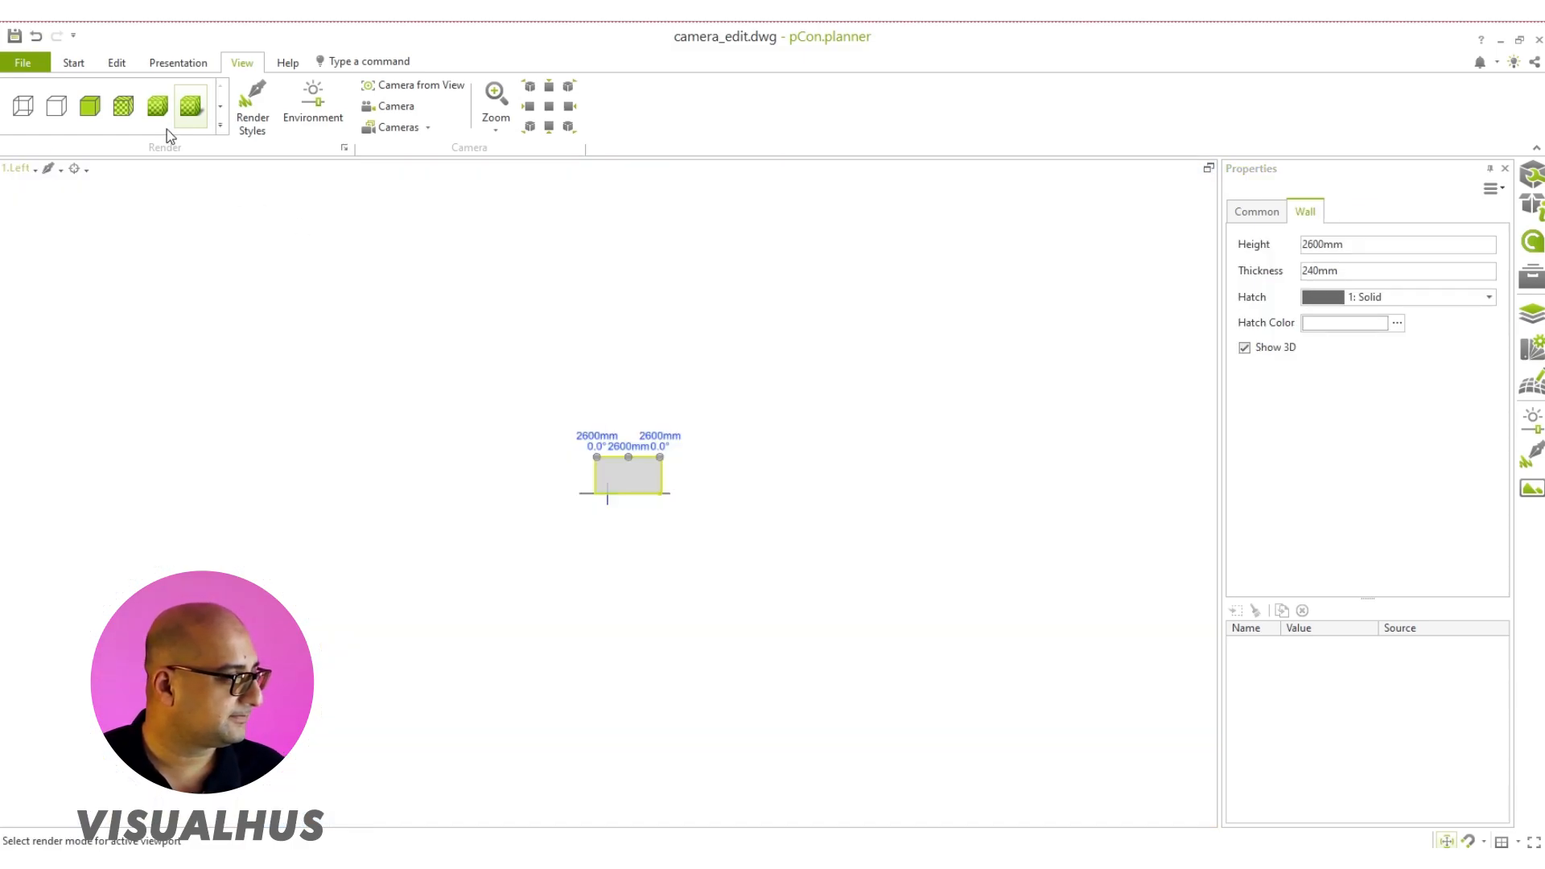
pyautogui.click(10, 170)
pyautogui.click(40, 232)
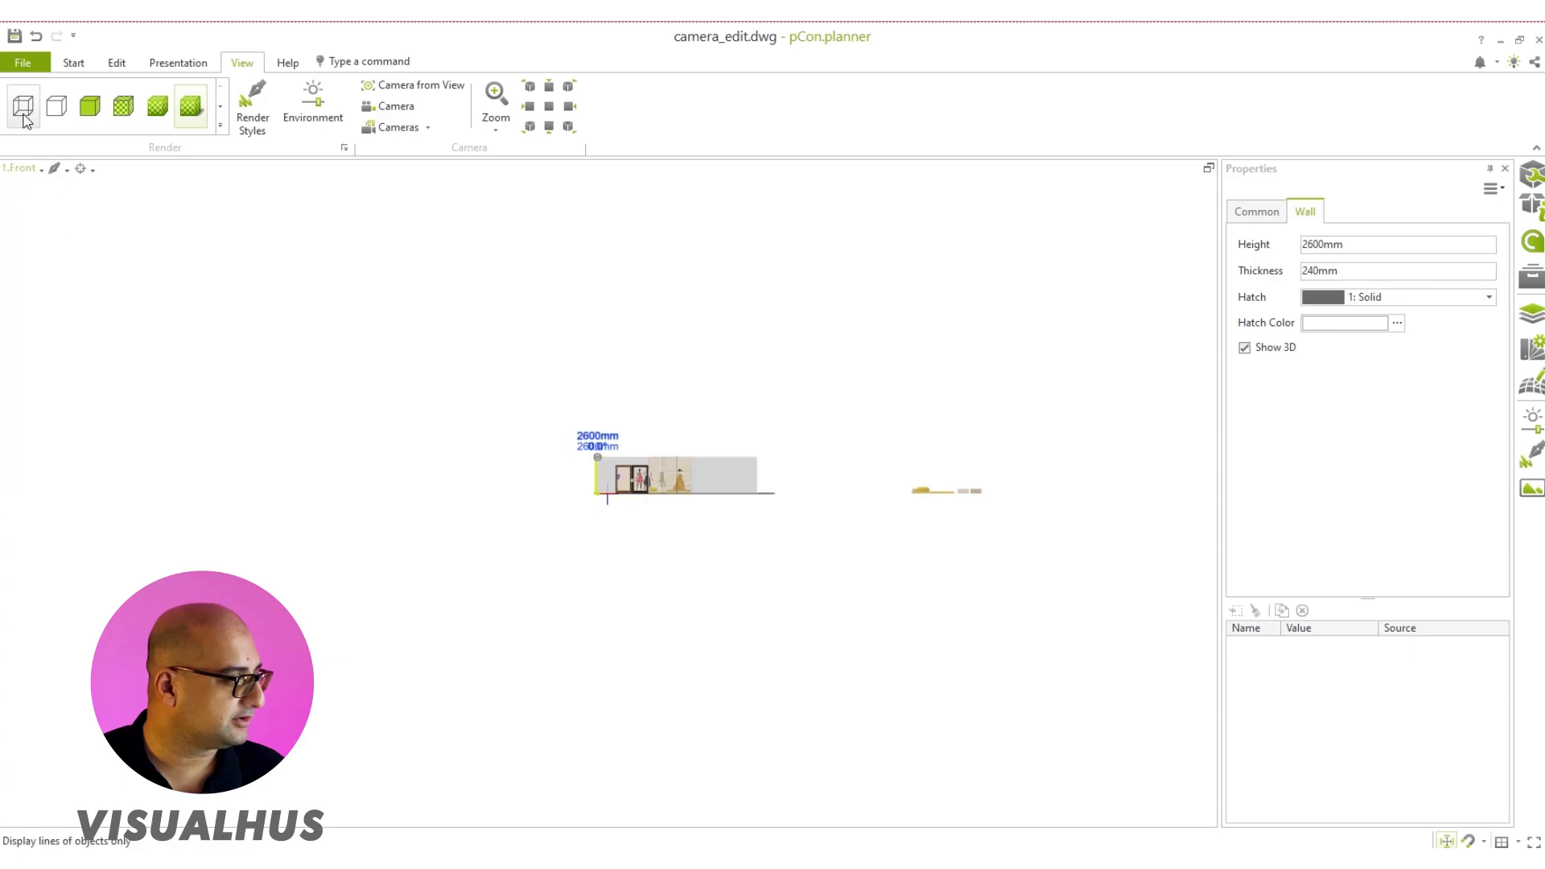
pyautogui.click(22, 106)
pyautogui.scroll(10, 723, 408)
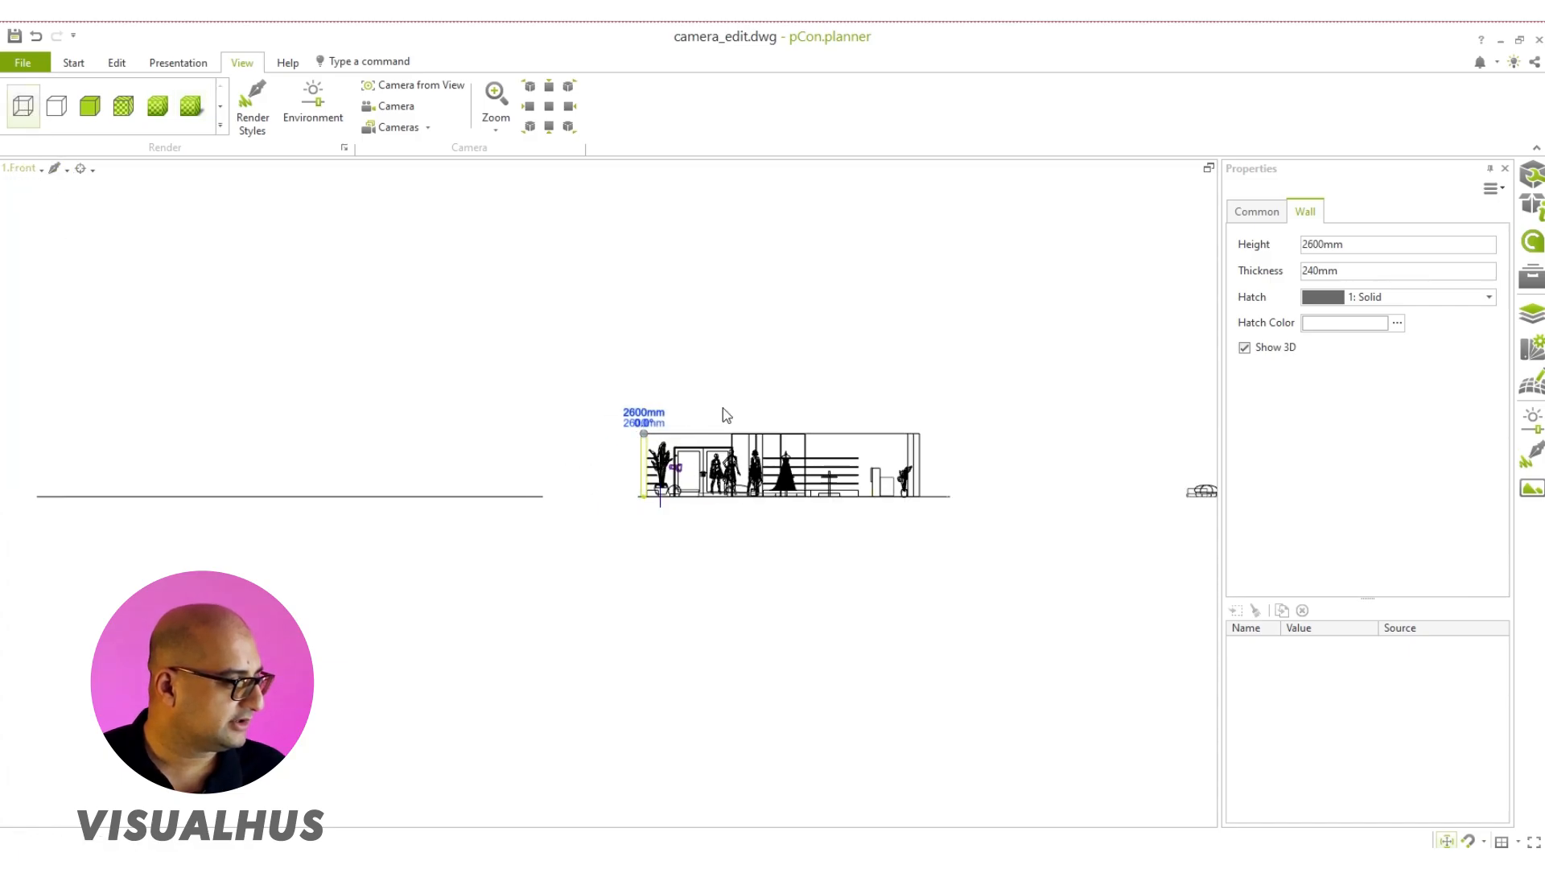
pyautogui.press('Escape')
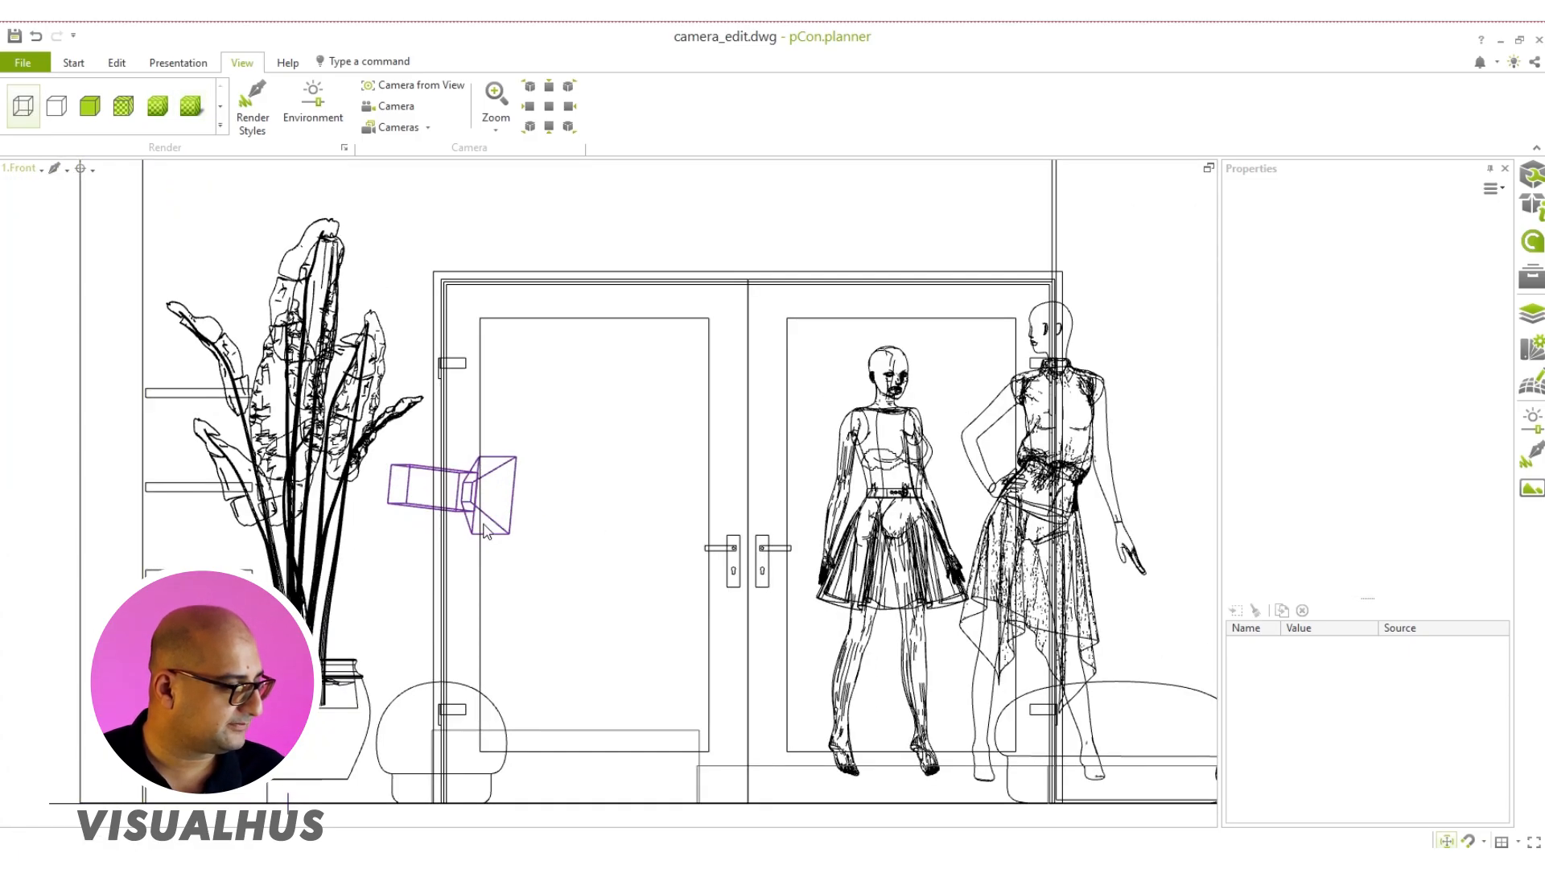
# Step: Select the camera in the Front view and try moving its target point up toward the mannequins
pyautogui.click(483, 531)
pyautogui.moveTo(458, 493); pyautogui.dragTo(429, 495, button='middle')
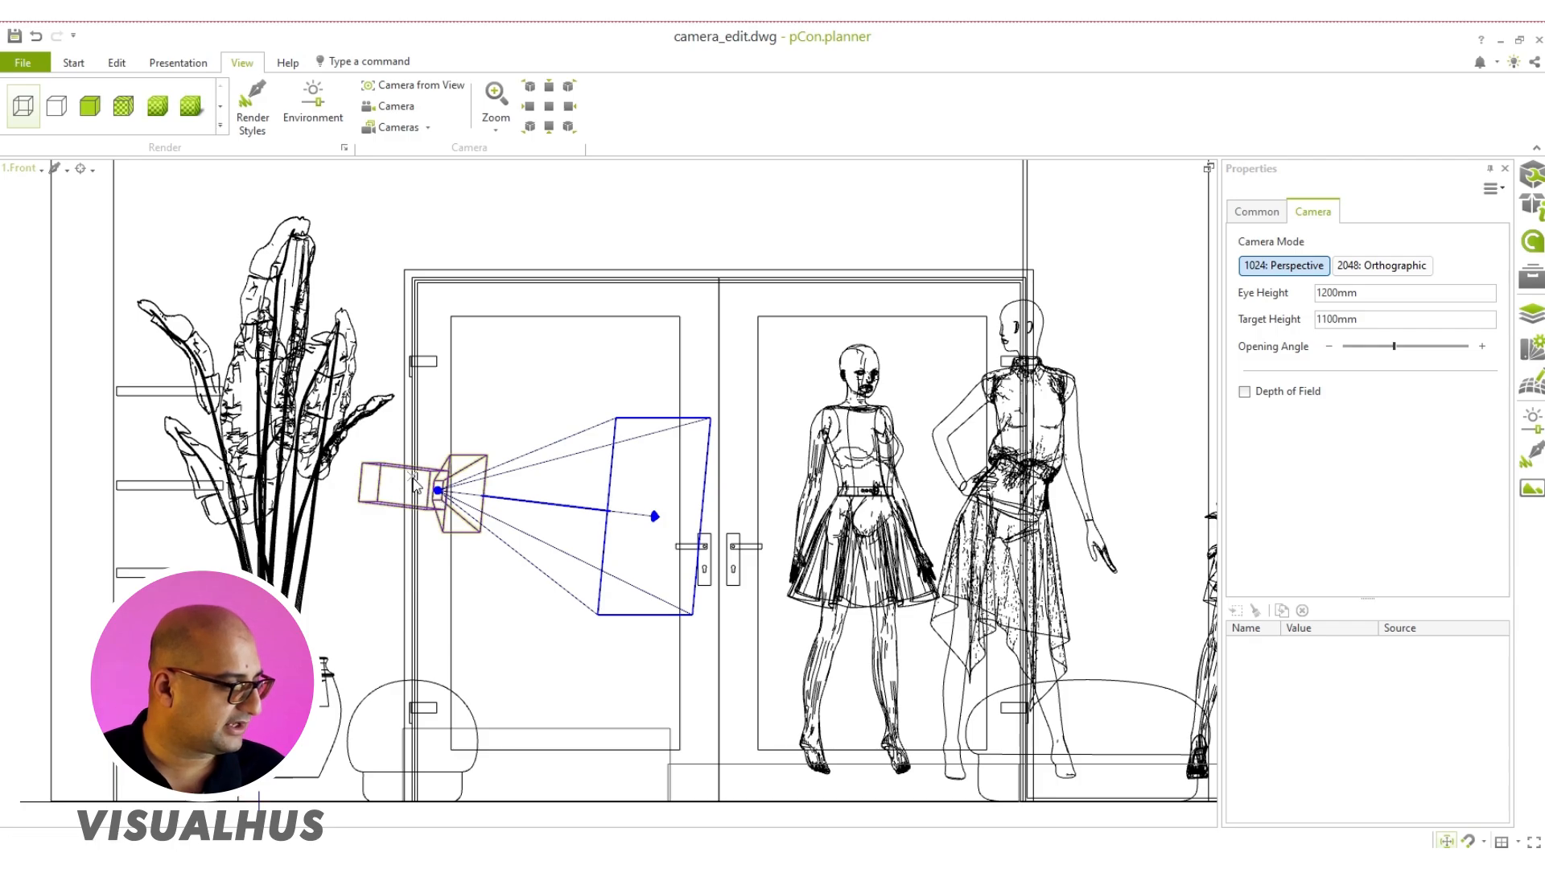
pyautogui.moveTo(656, 516); pyautogui.dragTo(987, 367)
pyautogui.press('Escape')
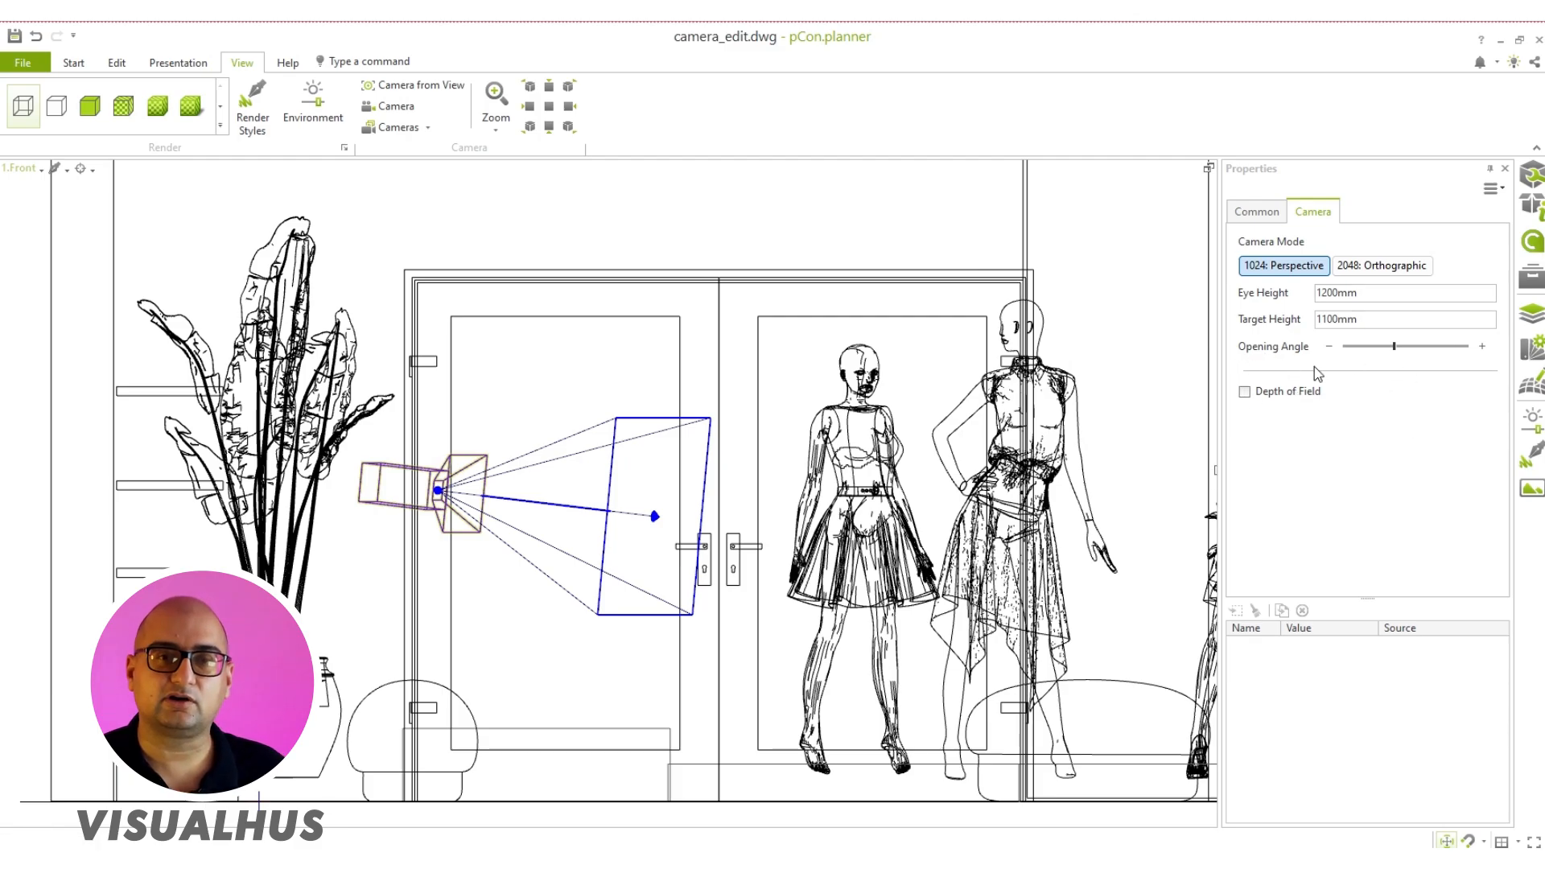
# Step: Switch the viewport from the Front view to the Camera 1 view
pyautogui.click(21, 168)
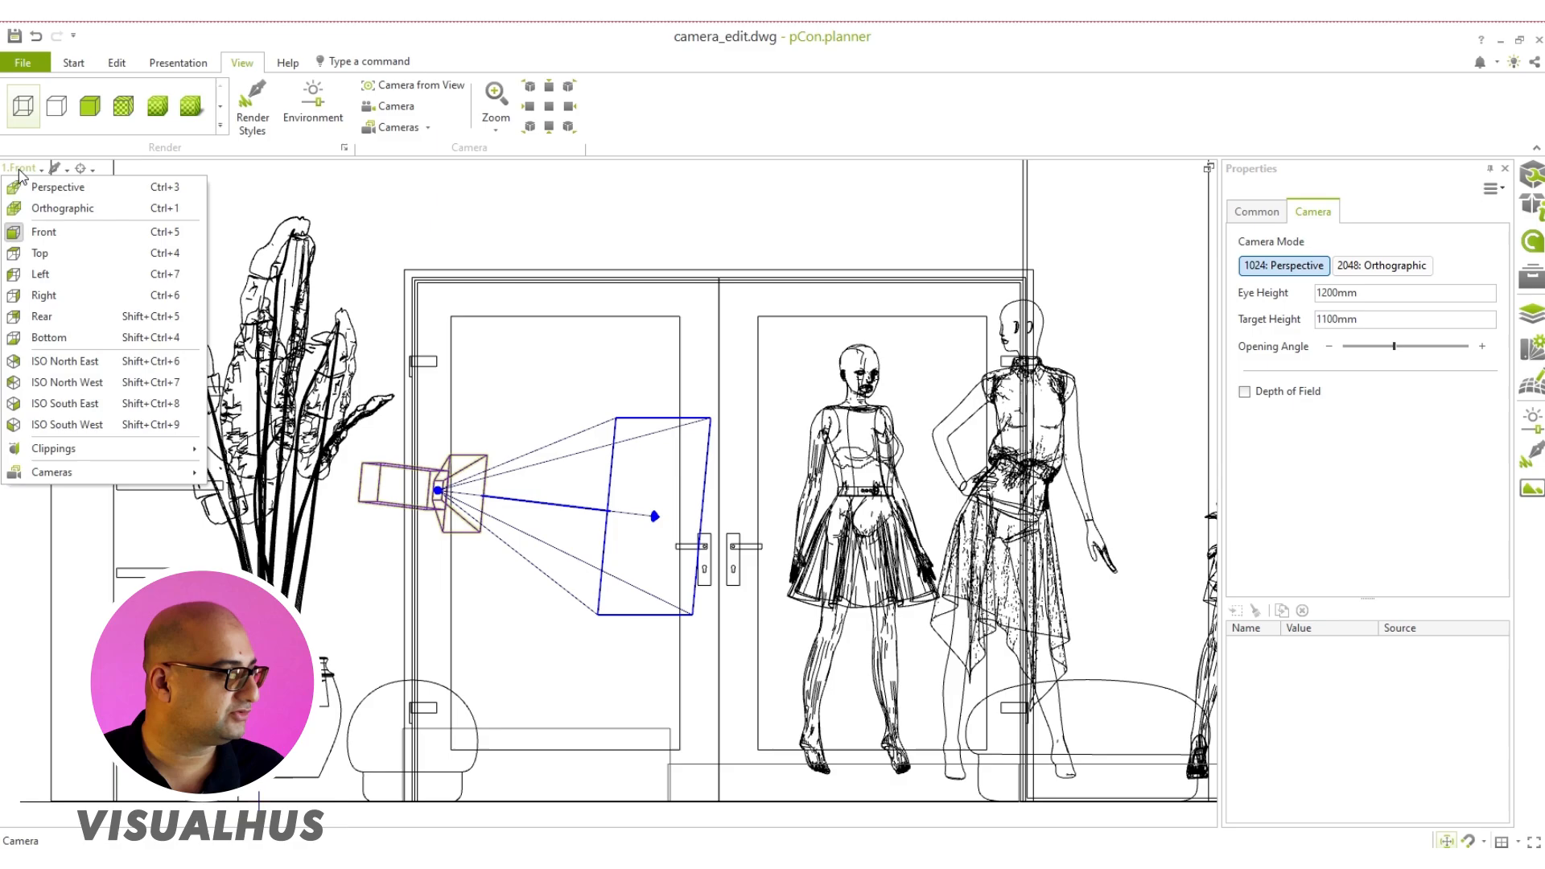
pyautogui.moveTo(80, 473)
pyautogui.click(266, 499)
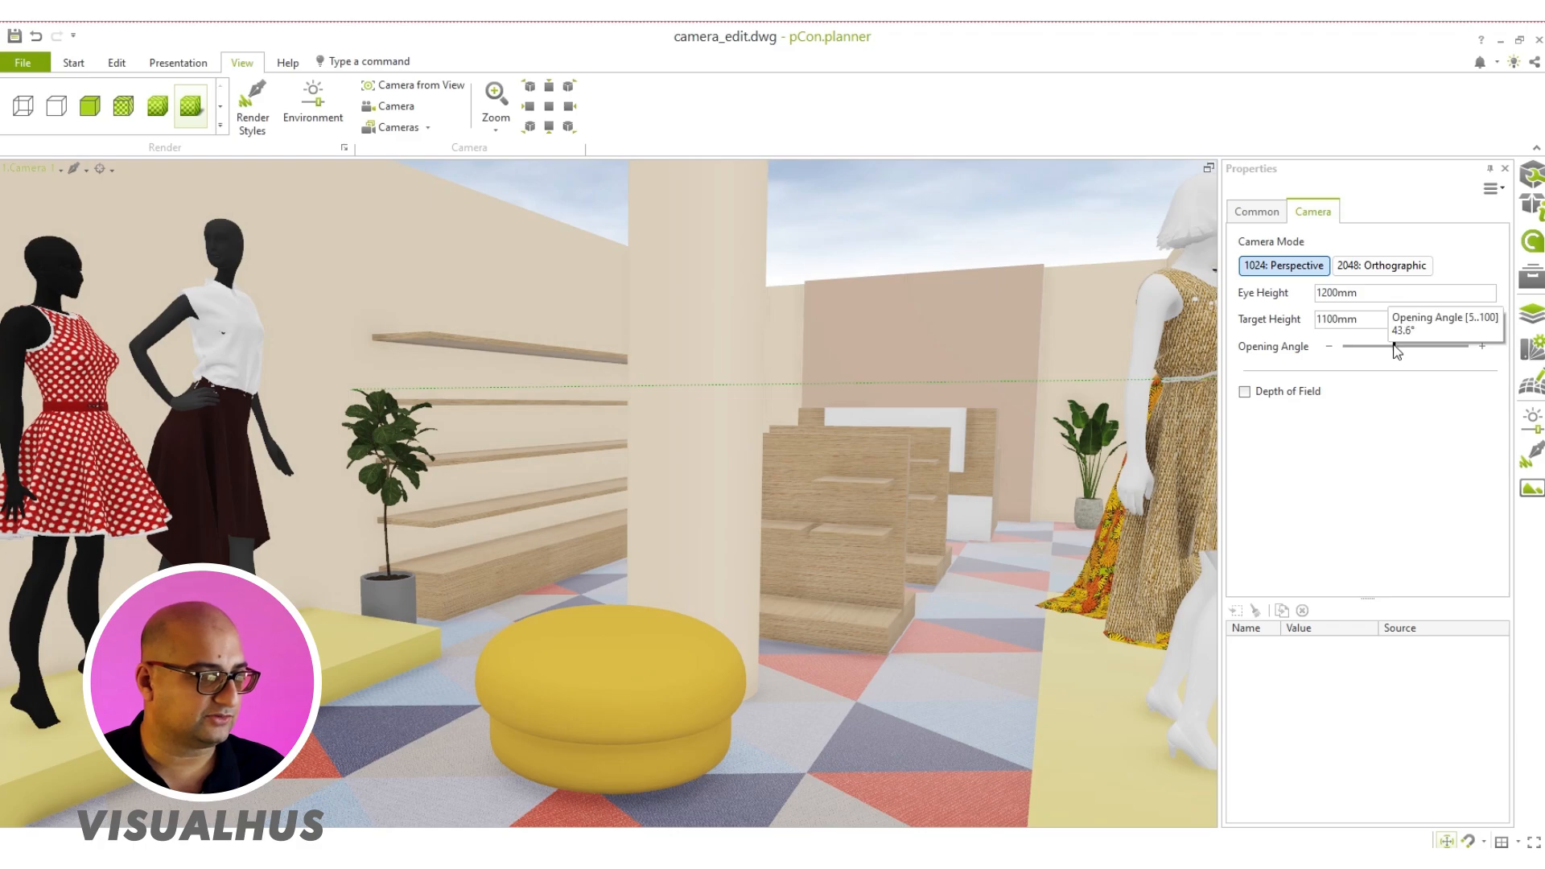
# Step: Widen the camera's opening angle to 57°
pyautogui.moveTo(1395, 346); pyautogui.dragTo(1397, 346)
pyautogui.moveTo(1408, 352)
pyautogui.mouseDown()
pyautogui.moveTo(1391, 355)
pyautogui.moveTo(1419, 355)
pyautogui.mouseUp()
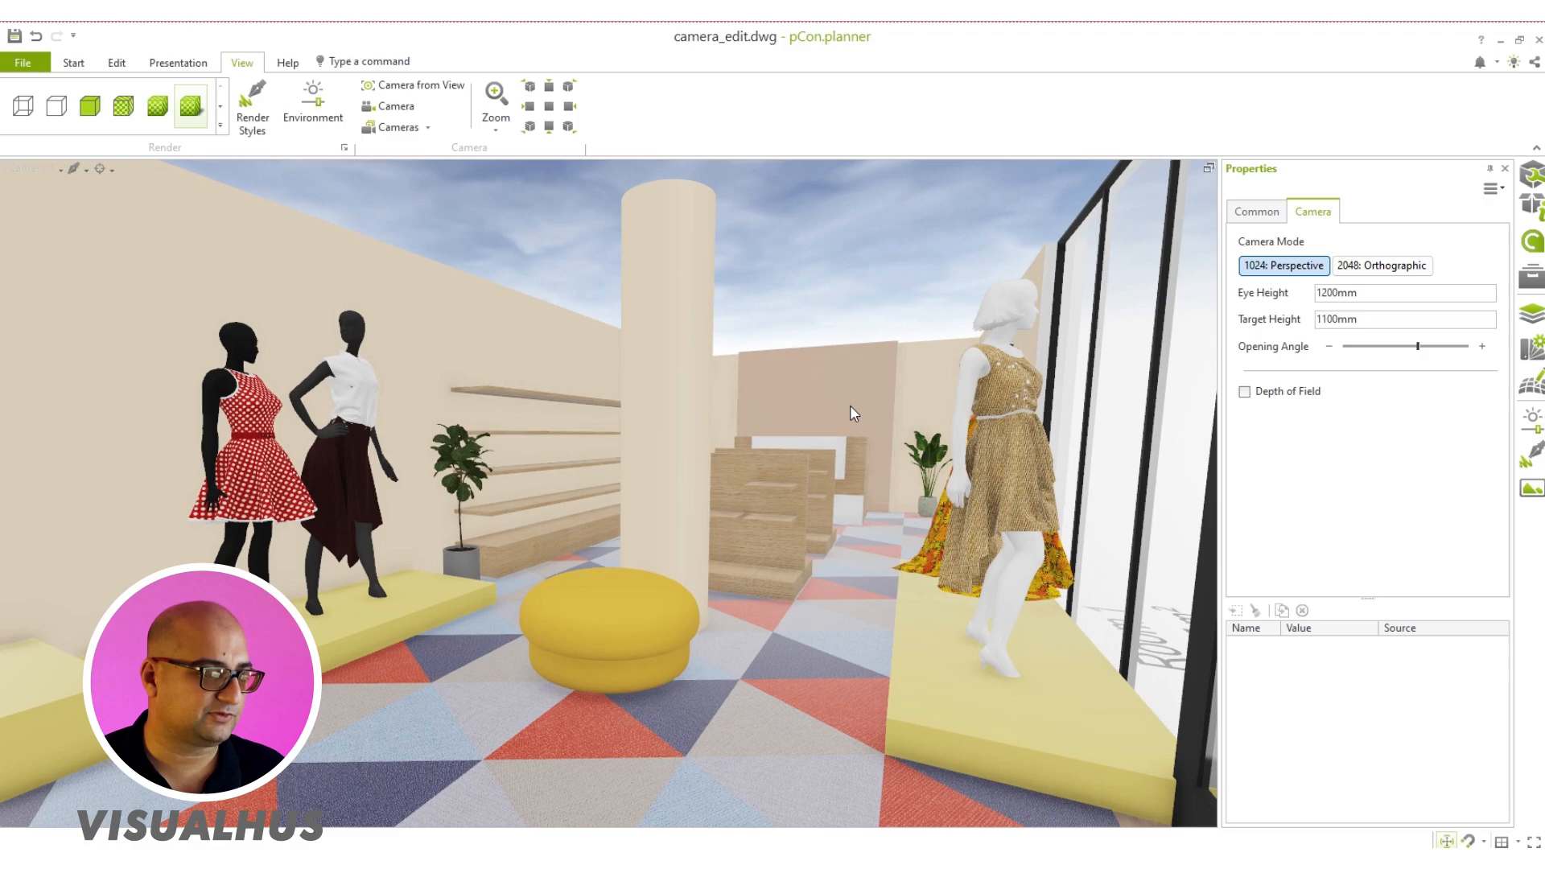
pyautogui.moveTo(1419, 345); pyautogui.dragTo(1386, 363)
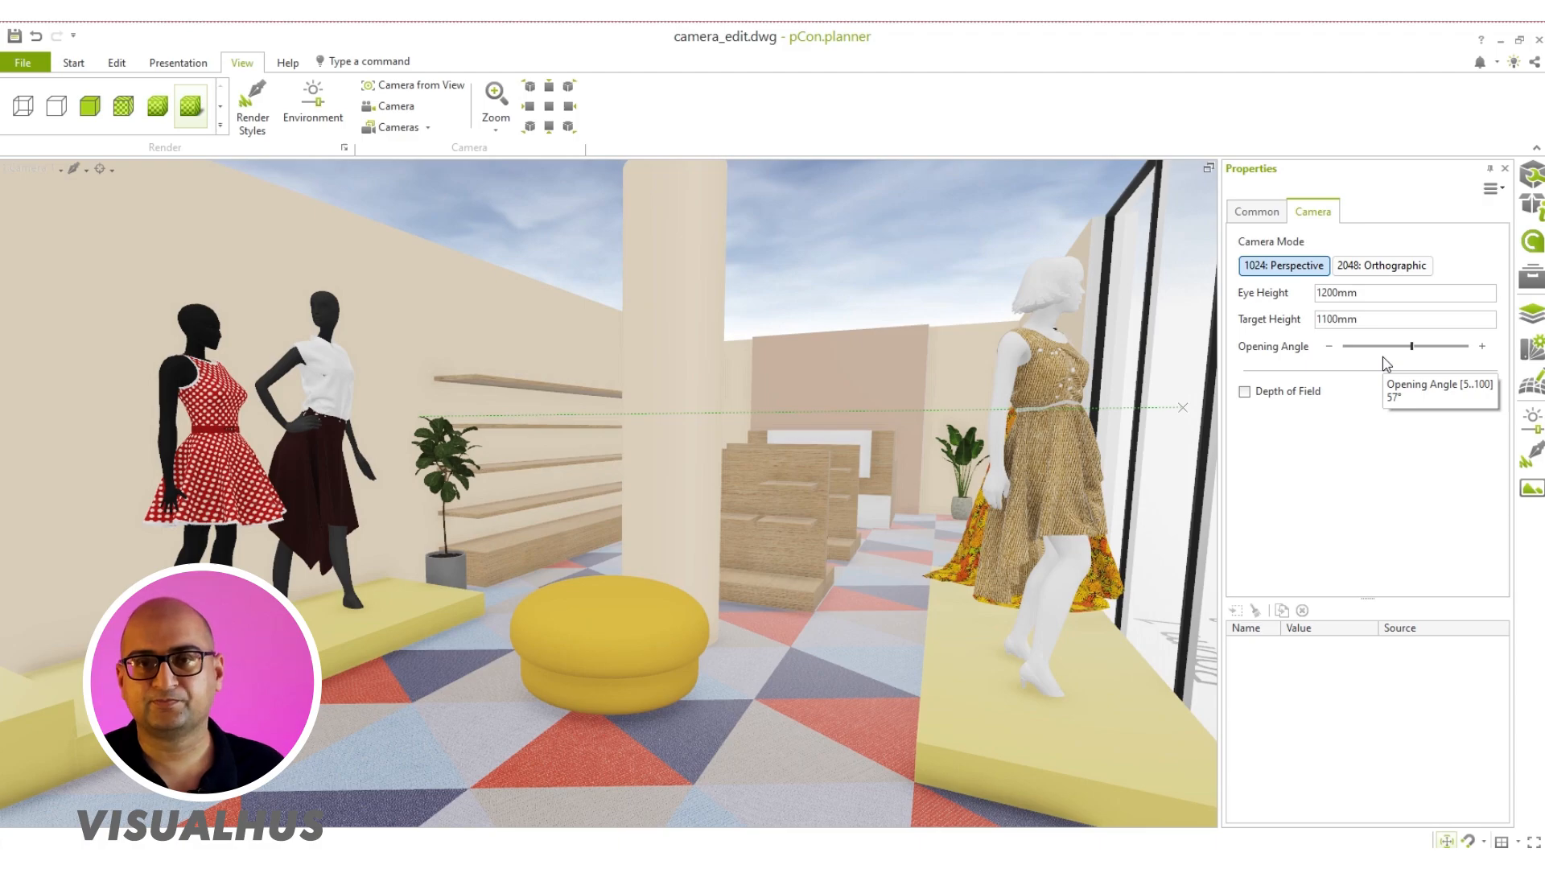
# Step: Switch the viewport to the Top view, framing the camera near the shop entrance
pyautogui.click(43, 171)
pyautogui.click(41, 256)
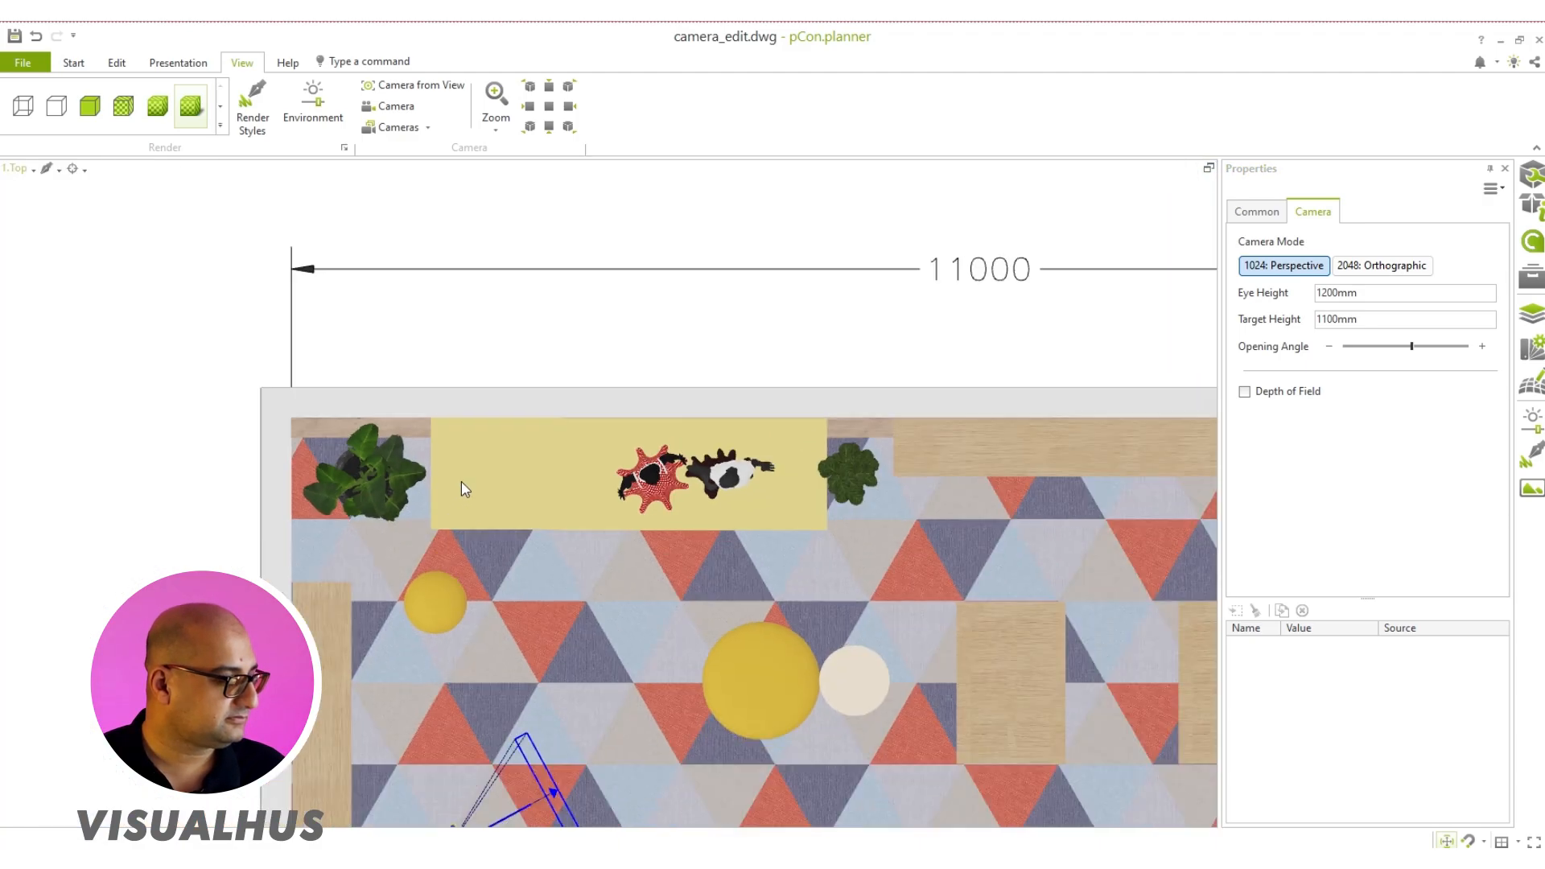
pyautogui.scroll(-3, 461, 481)
pyautogui.scroll(6, 475, 485)
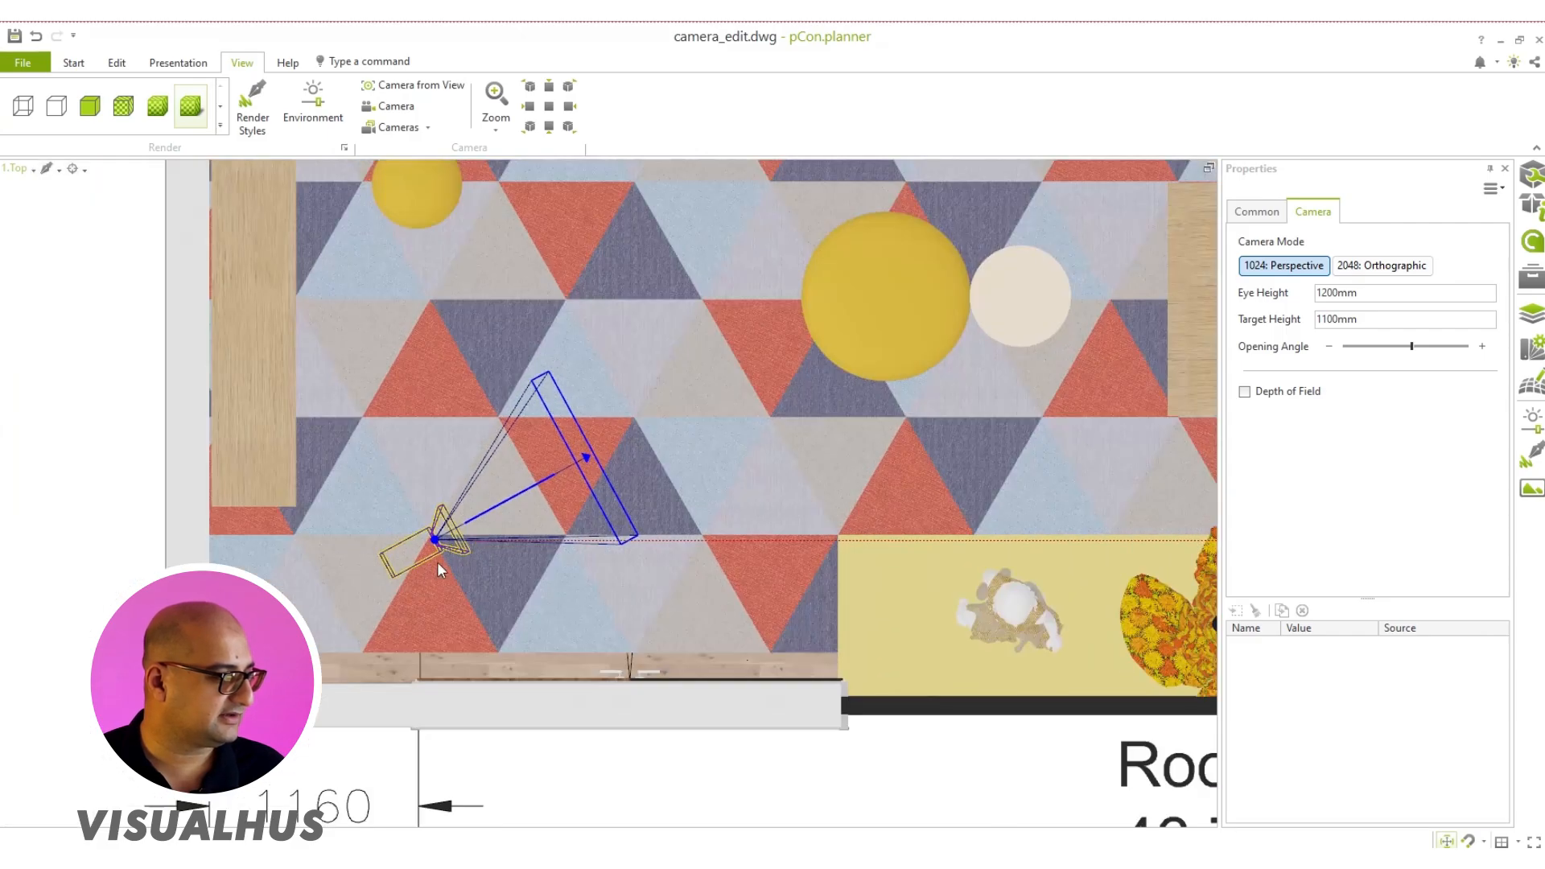
# Step: Reselect the camera in the plan, move its eye point slightly toward the wooden shelf and nudge its target point
pyautogui.press('Escape')
pyautogui.click(431, 539)
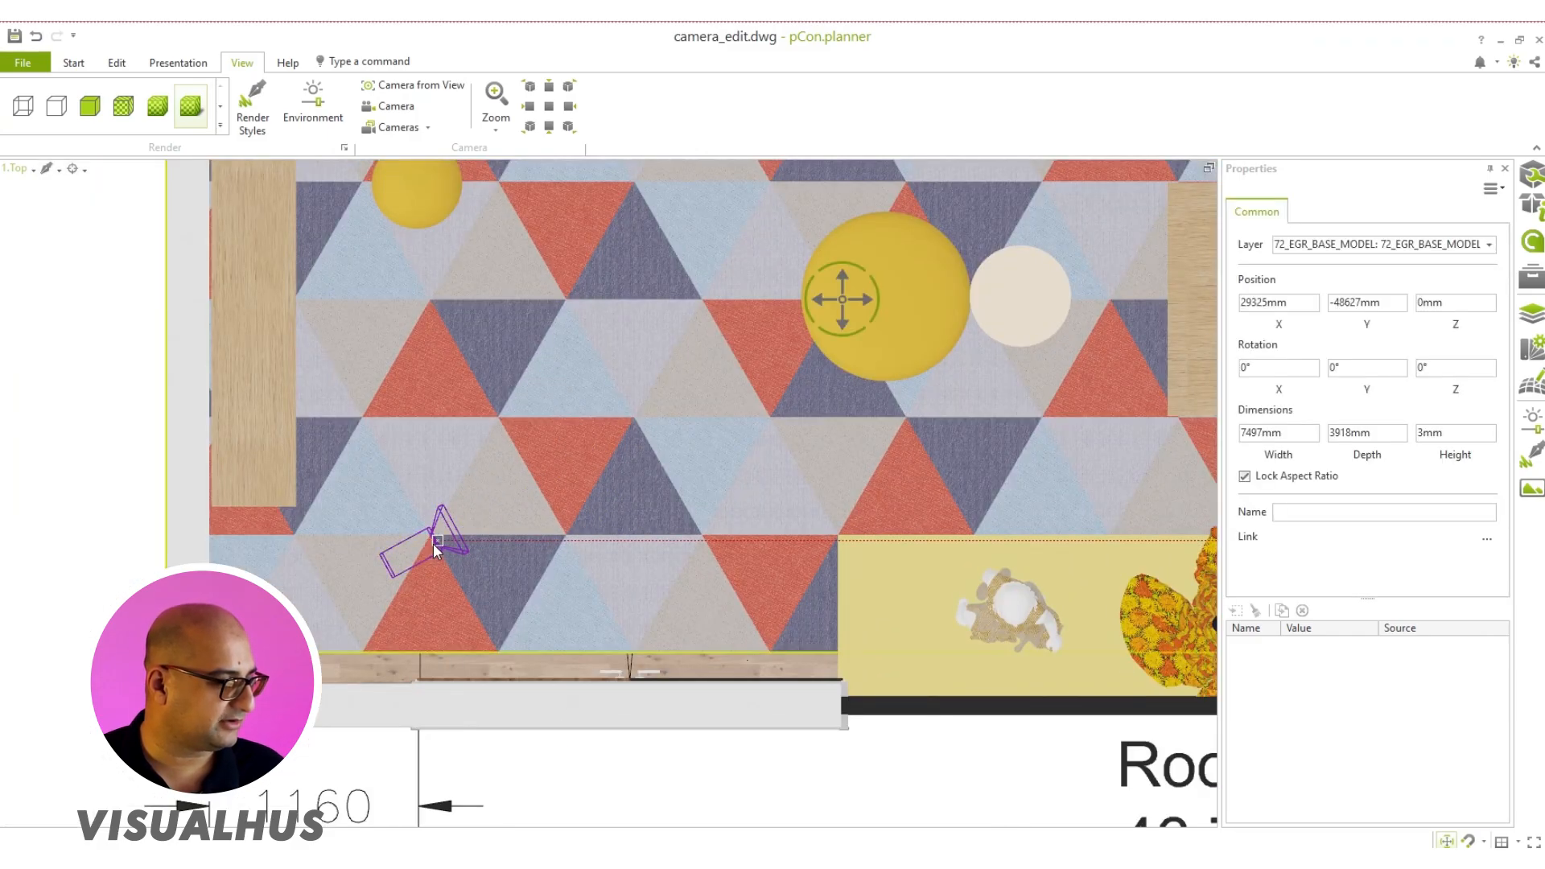
pyautogui.click(433, 544)
pyautogui.scroll(3, 434, 541)
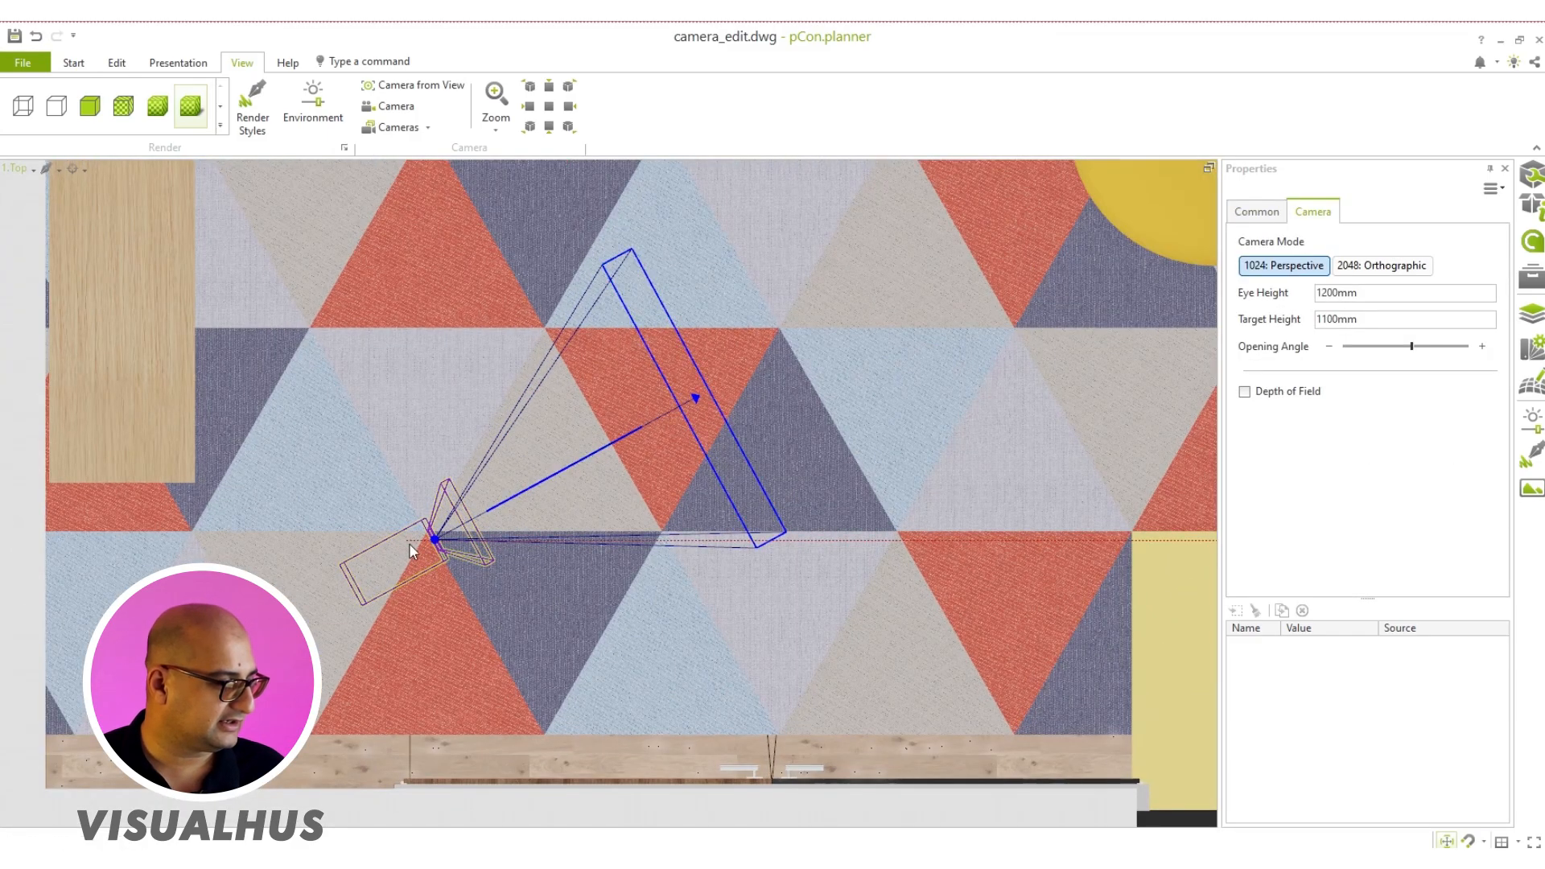
pyautogui.moveTo(431, 538); pyautogui.dragTo(405, 521)
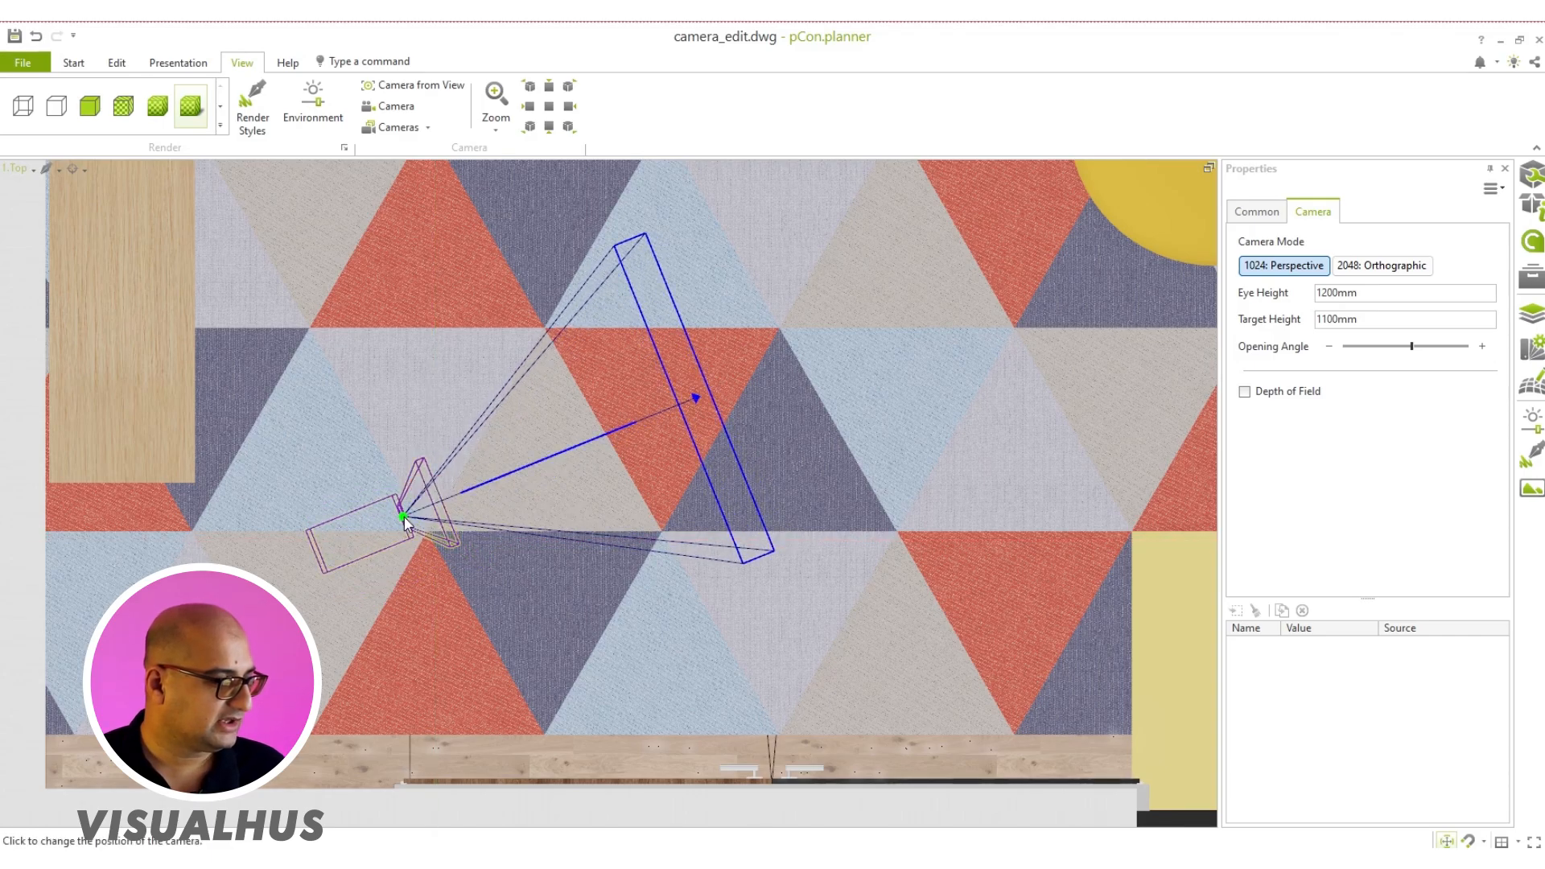
pyautogui.moveTo(695, 399)
pyautogui.mouseDown()
pyautogui.moveTo(709, 423)
pyautogui.moveTo(691, 364)
pyautogui.moveTo(713, 446)
pyautogui.moveTo(694, 393)
pyautogui.mouseUp()
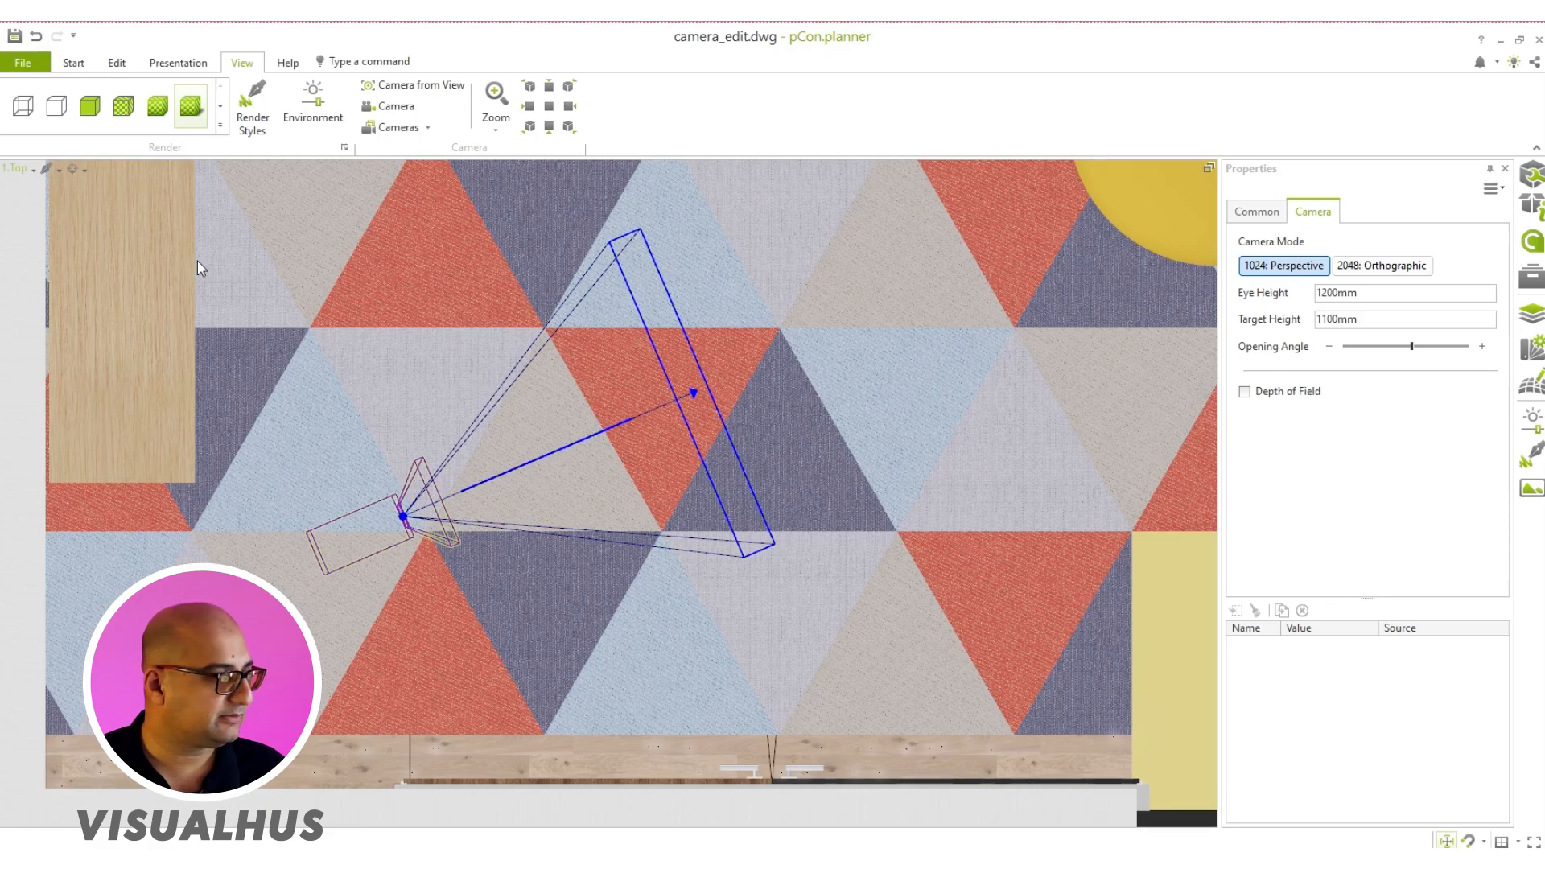
# Step: Leave the maximized viewport and change the viewport layout to Vertical Split
pyautogui.click(1210, 172)
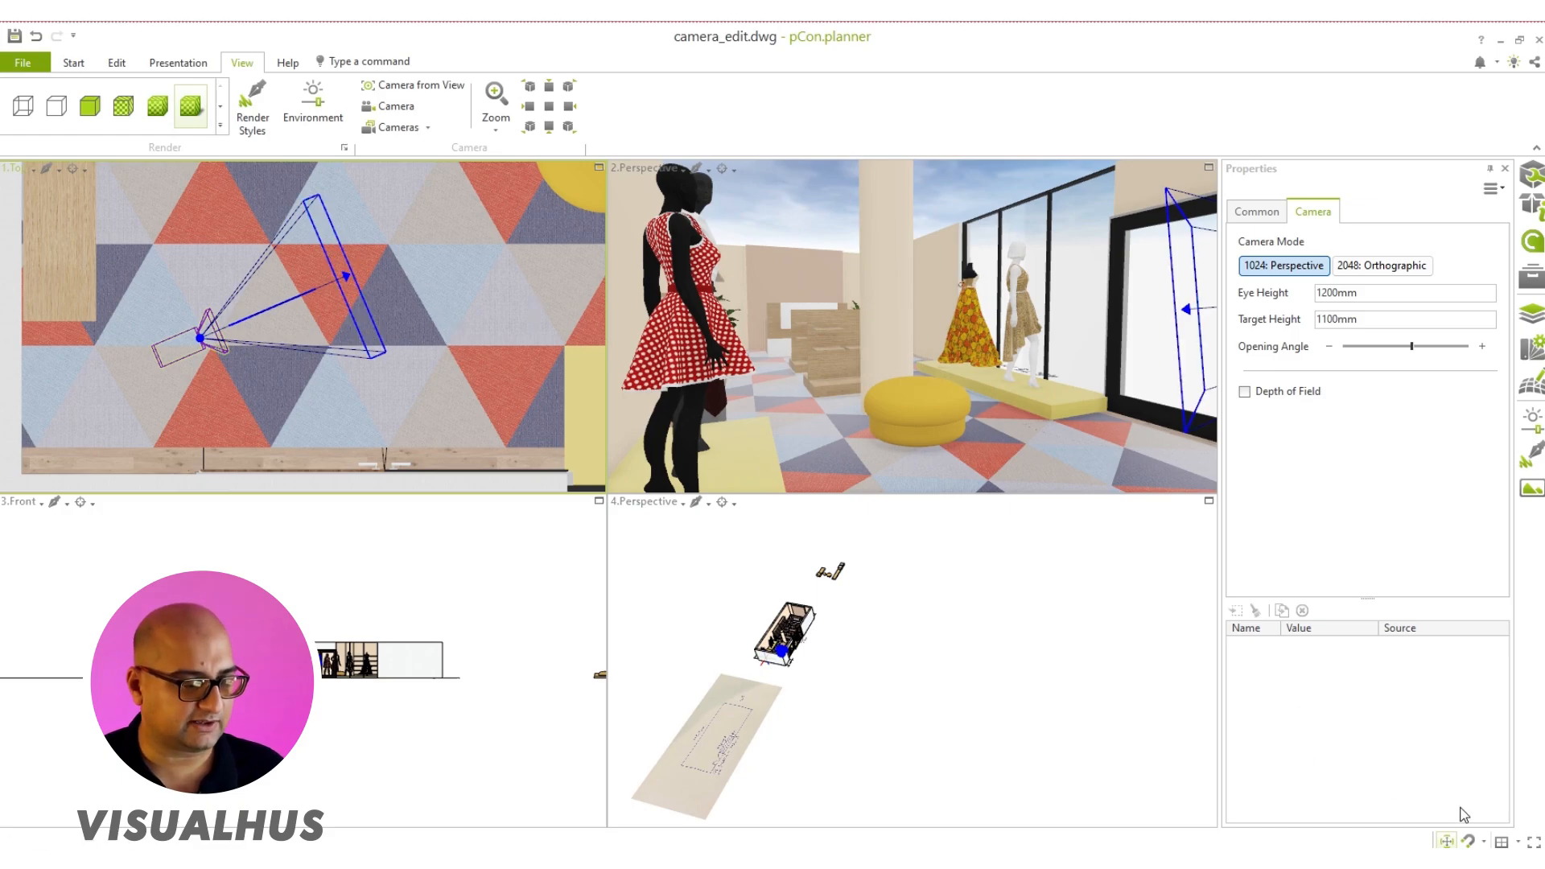
pyautogui.click(1516, 842)
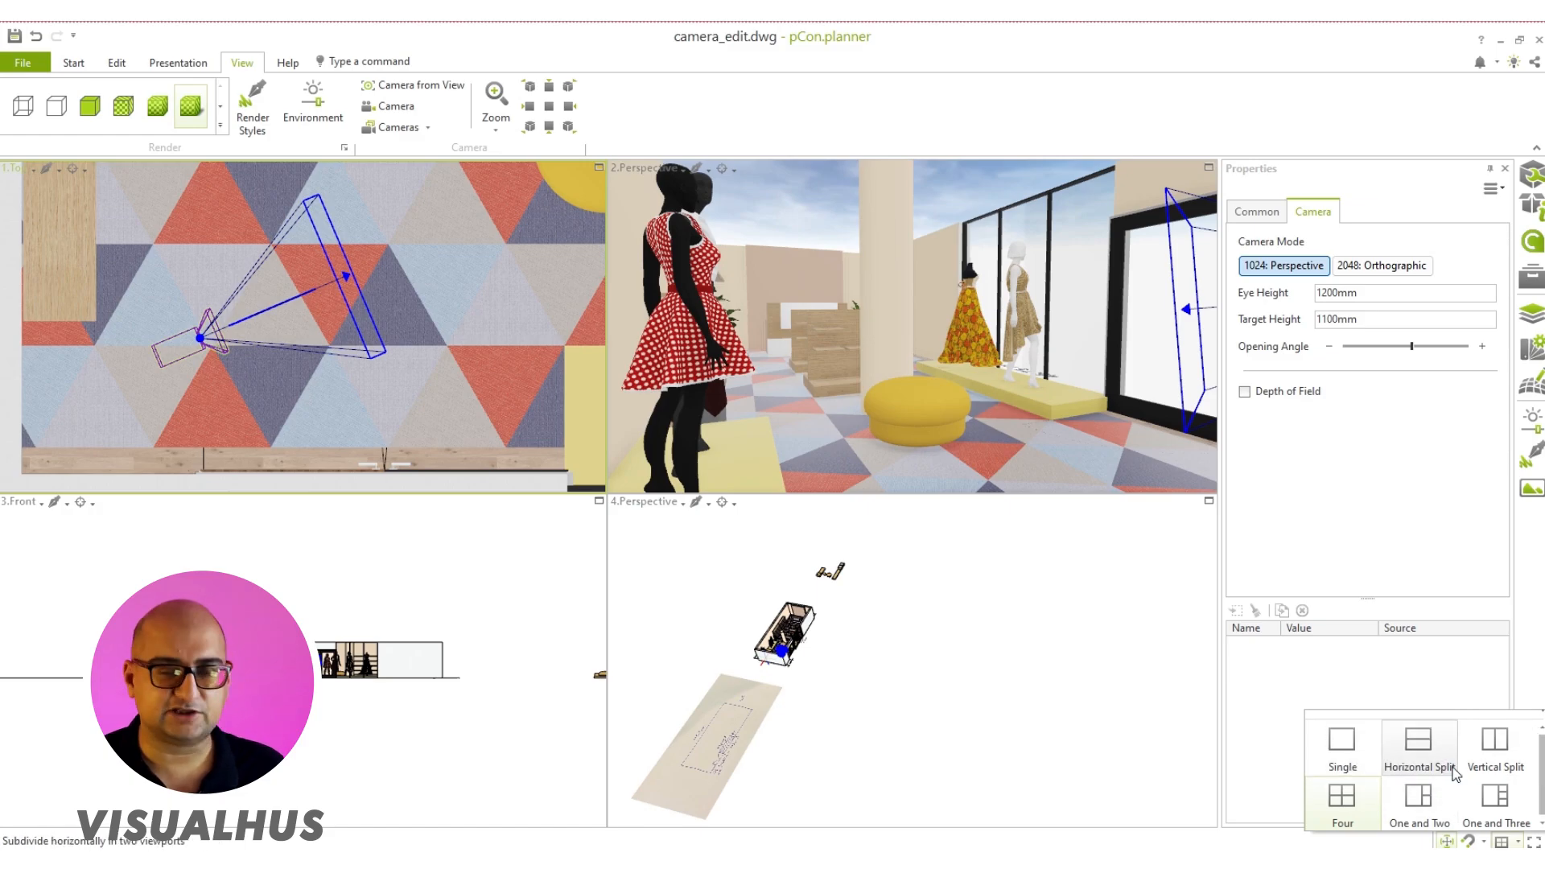
pyautogui.click(1499, 767)
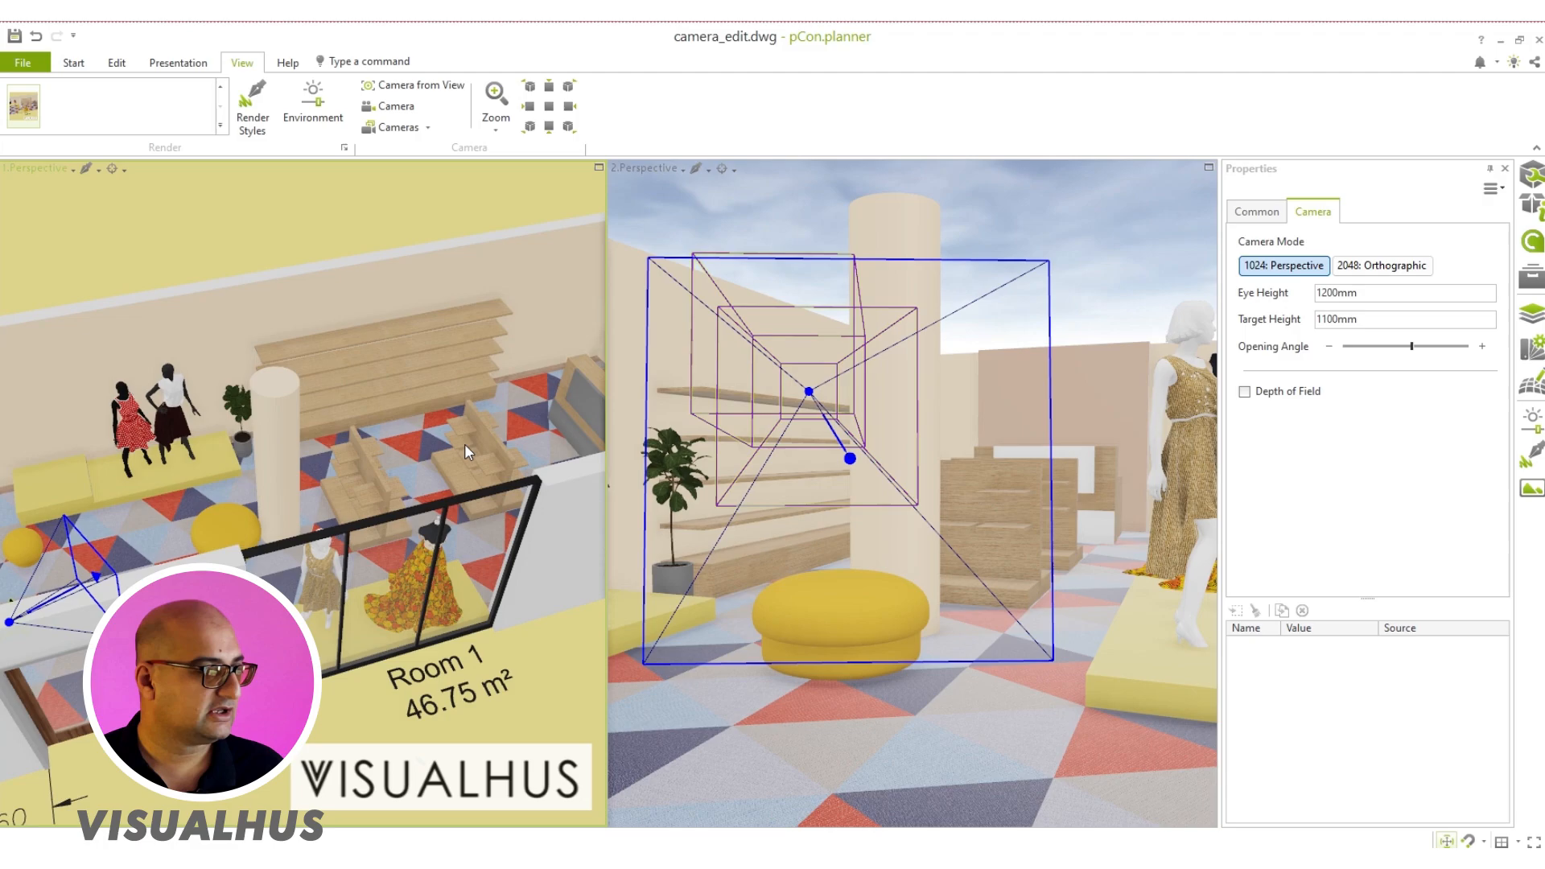
# Step: Set the first viewport to the Camera 1 view and the second viewport to the Top view, framing the camera
pyautogui.click(39, 169)
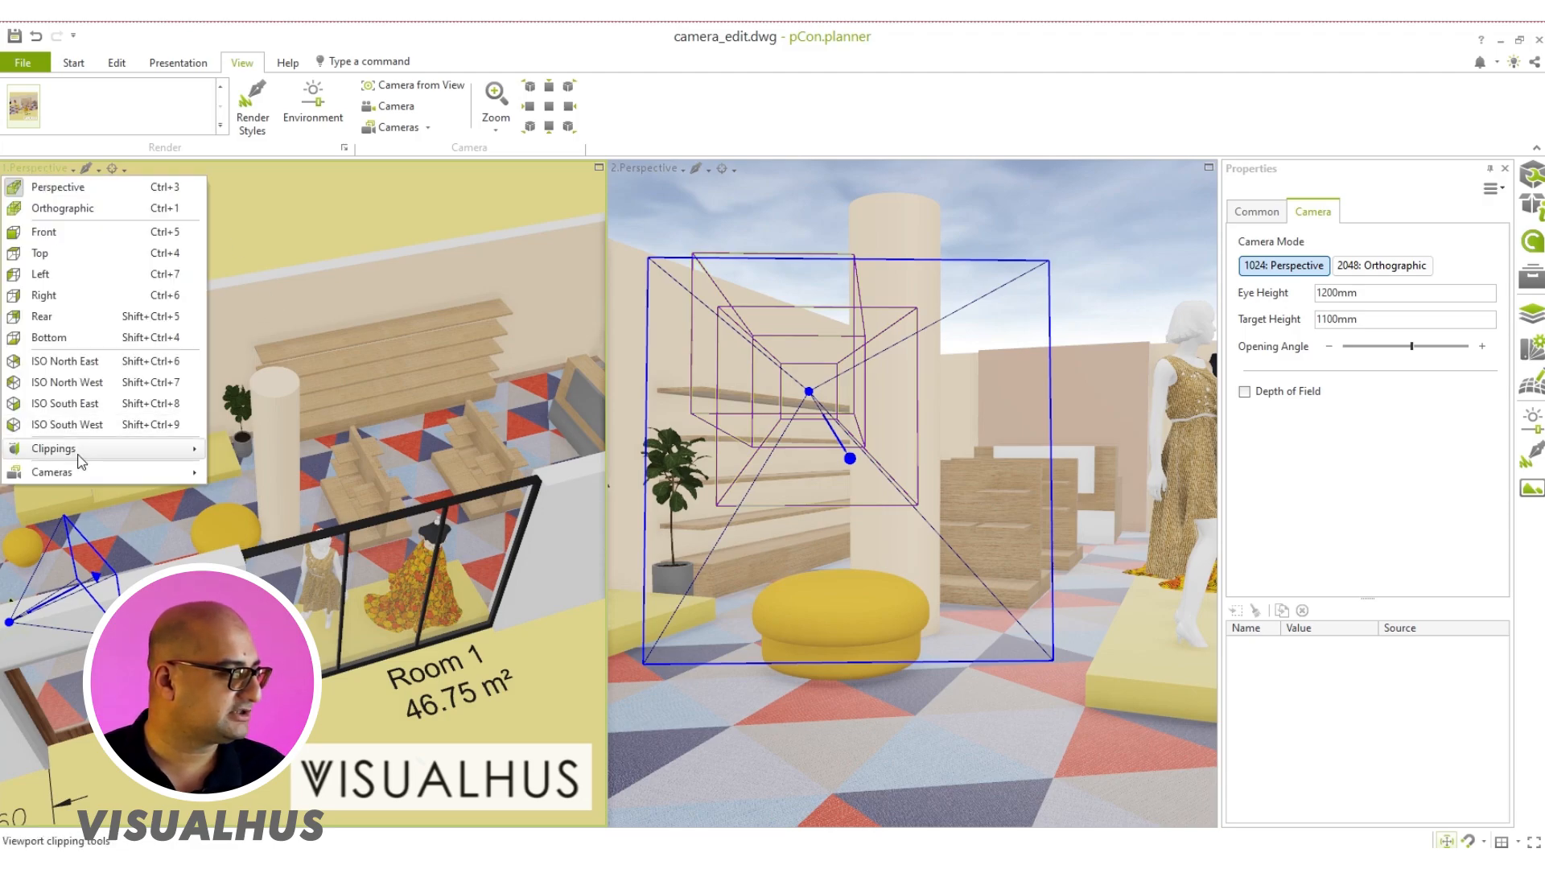
pyautogui.moveTo(80, 471)
pyautogui.click(288, 542)
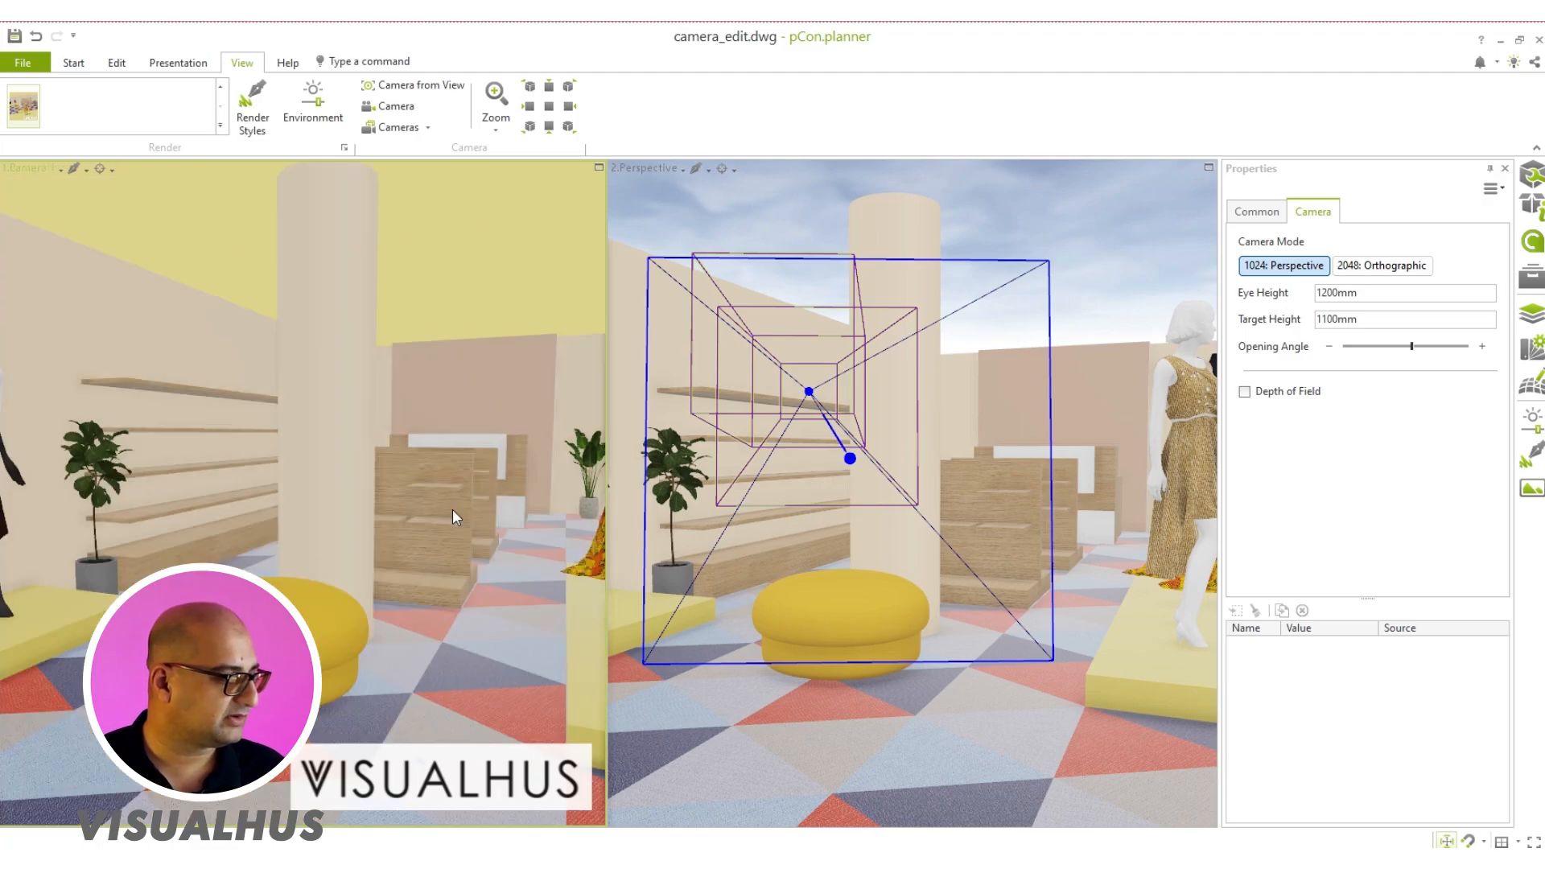
pyautogui.click(655, 167)
pyautogui.click(667, 256)
pyautogui.scroll(10, 948, 561)
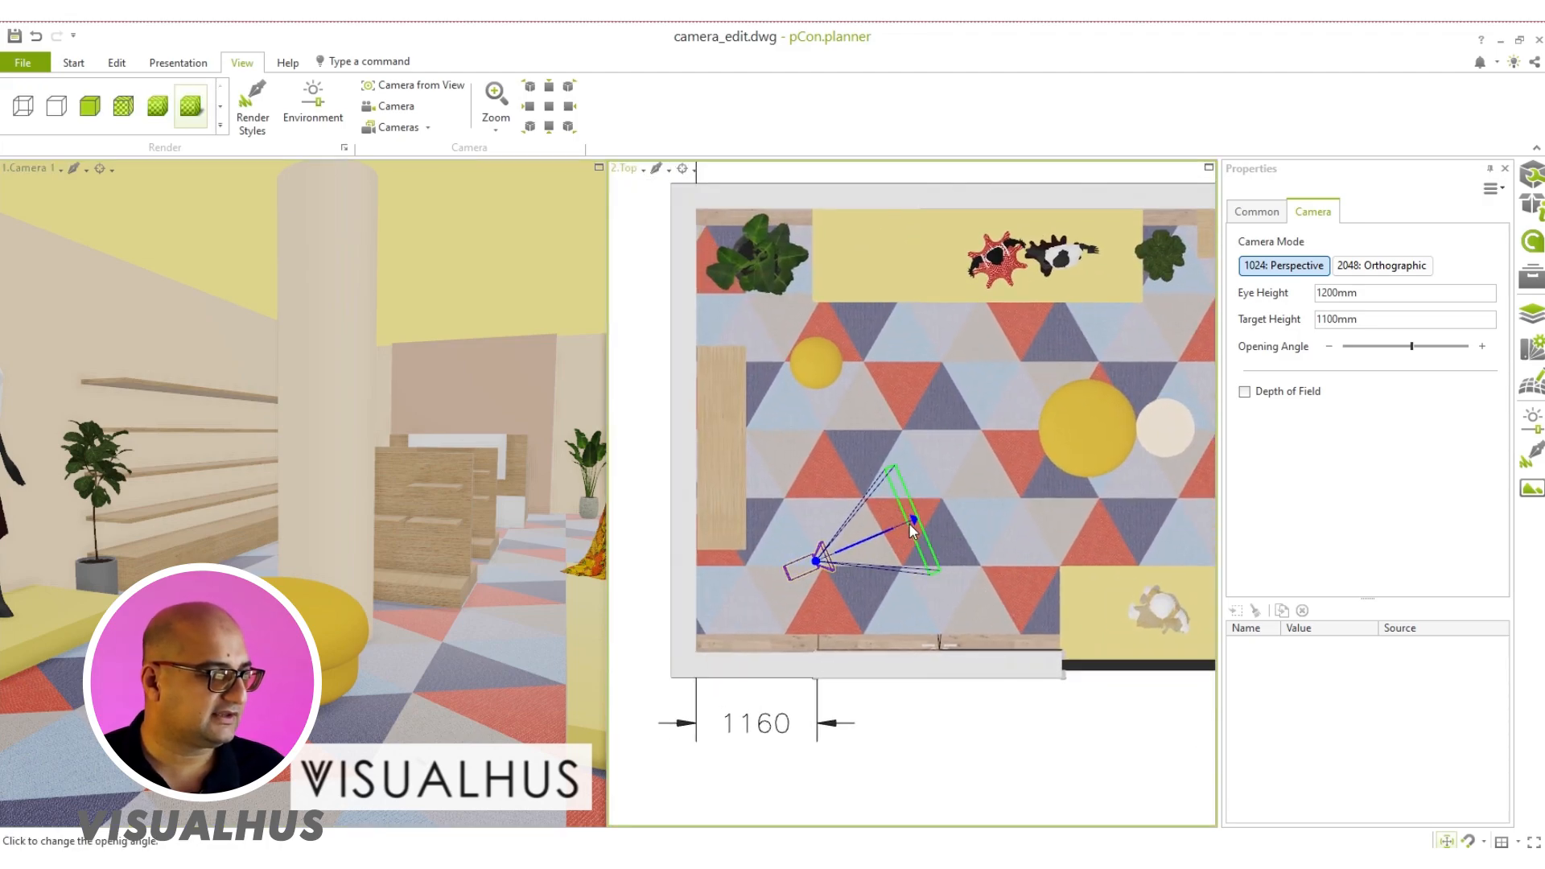
# Step: Move the whole camera, eye and target together, into the room corner beside the entrance in the Top view
pyautogui.click(911, 520)
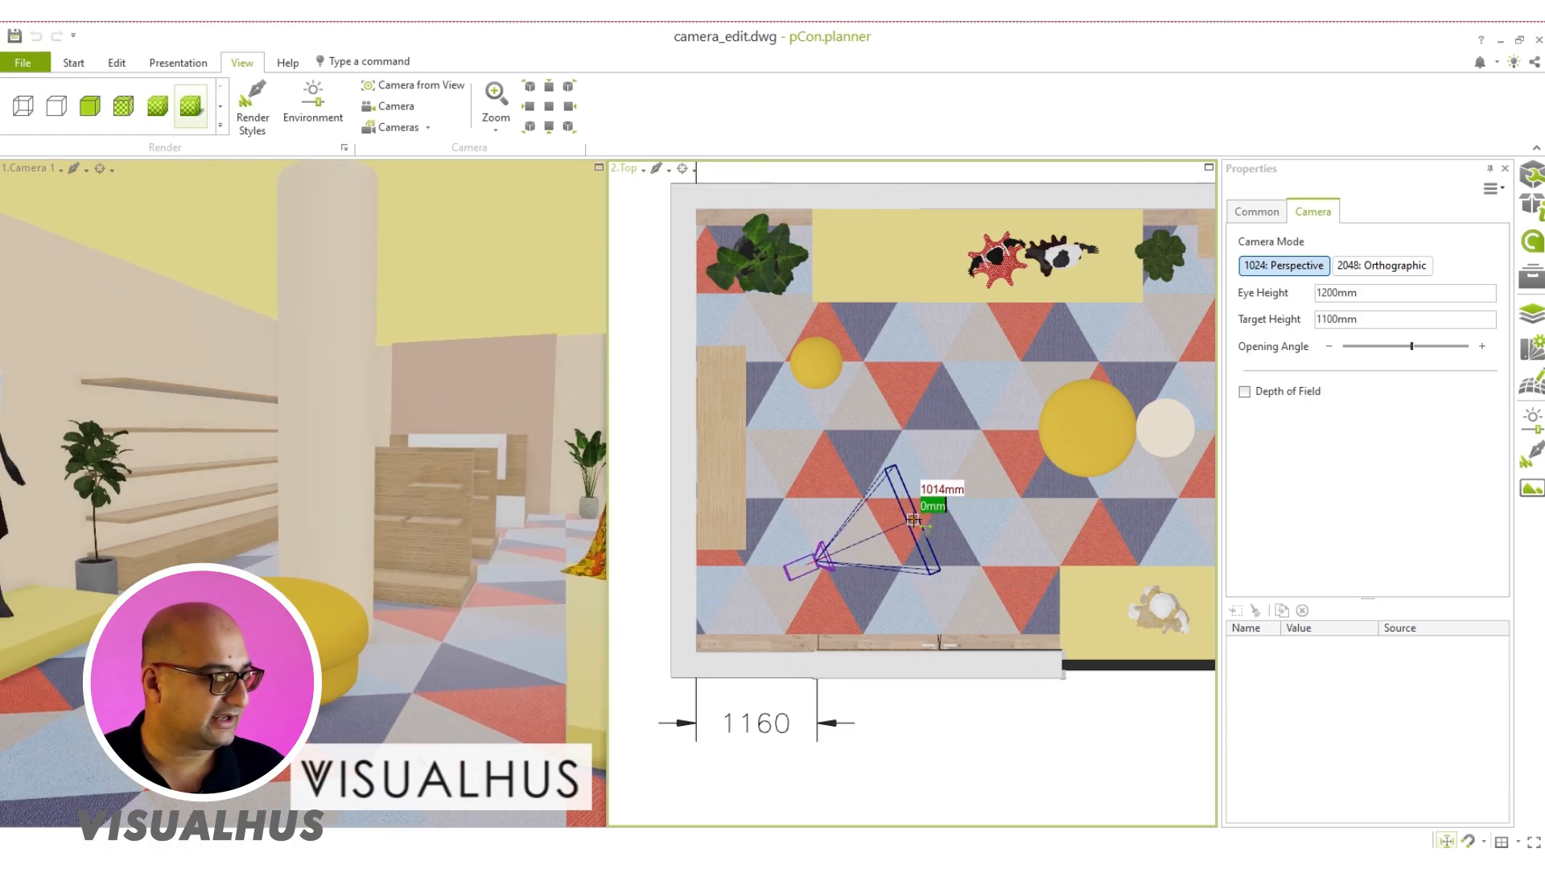
pyautogui.click(912, 520)
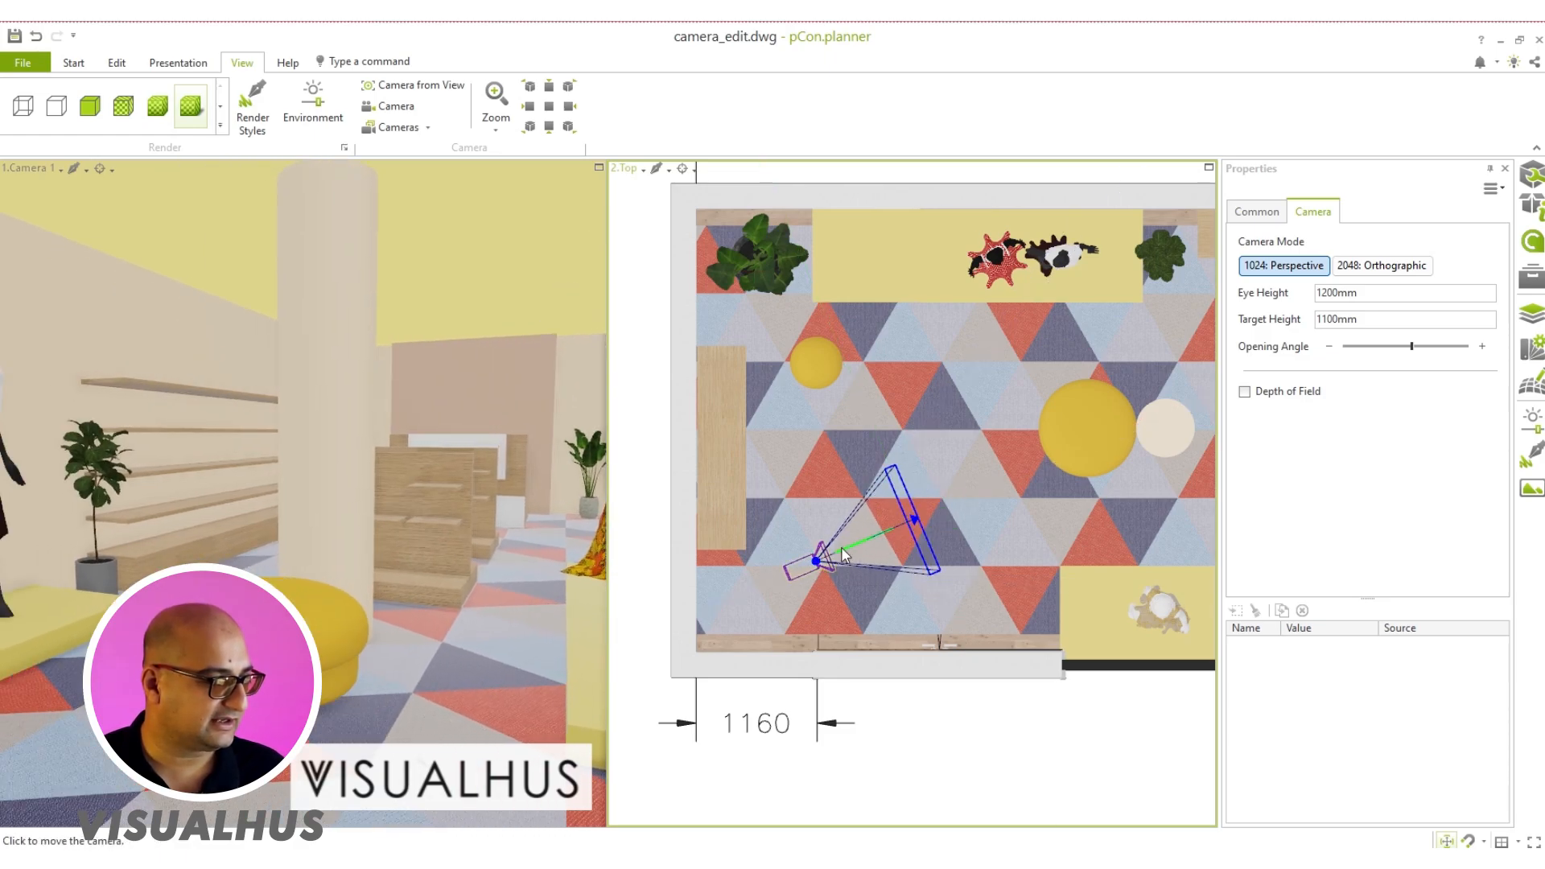
pyautogui.click(842, 547)
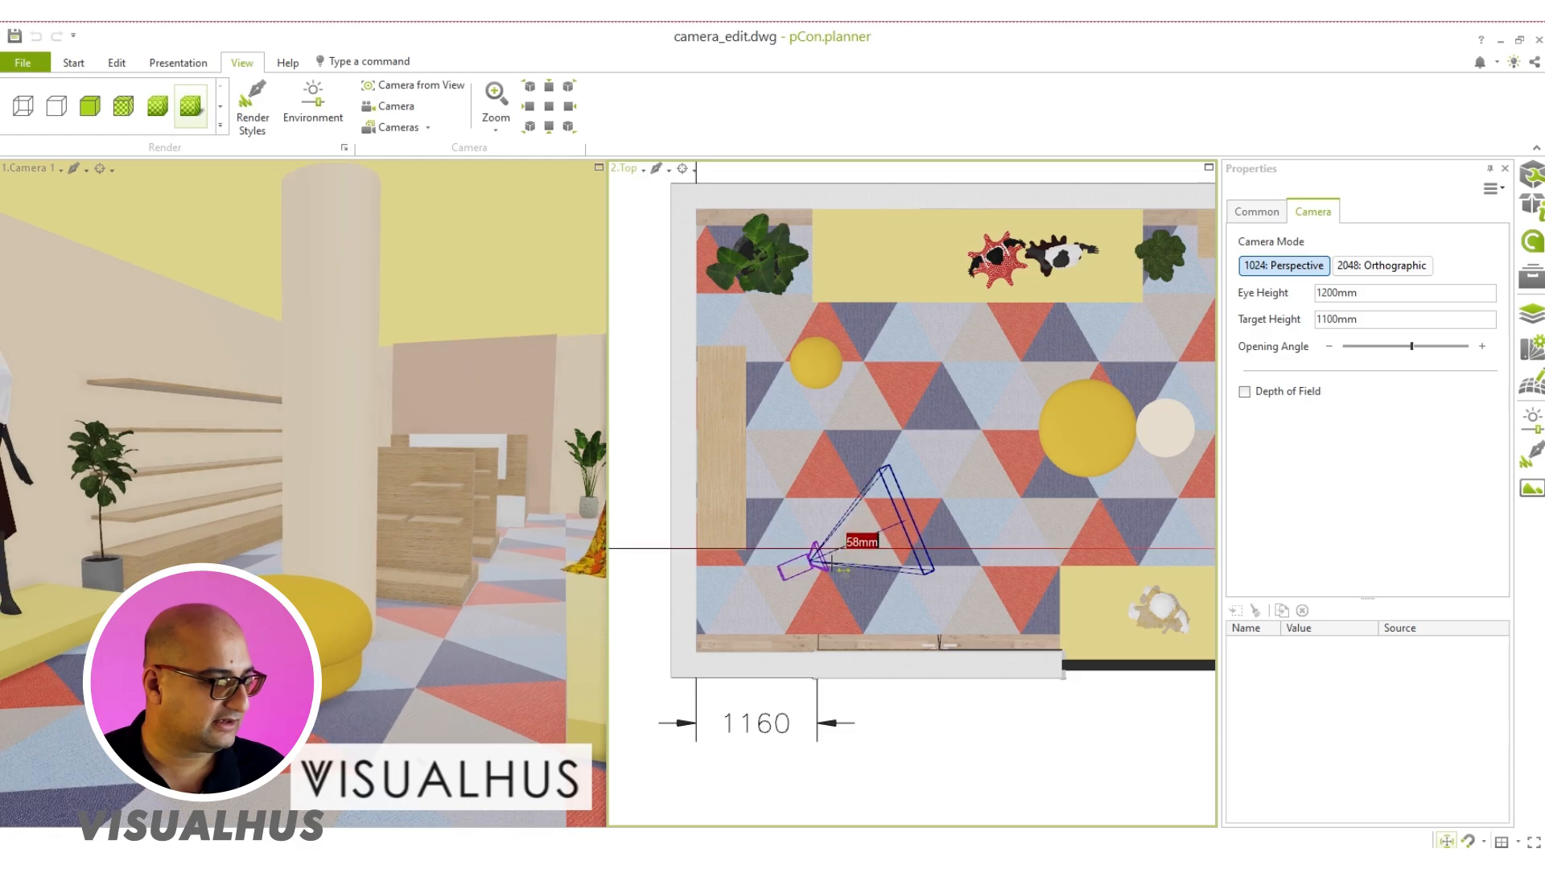
pyautogui.click(757, 597)
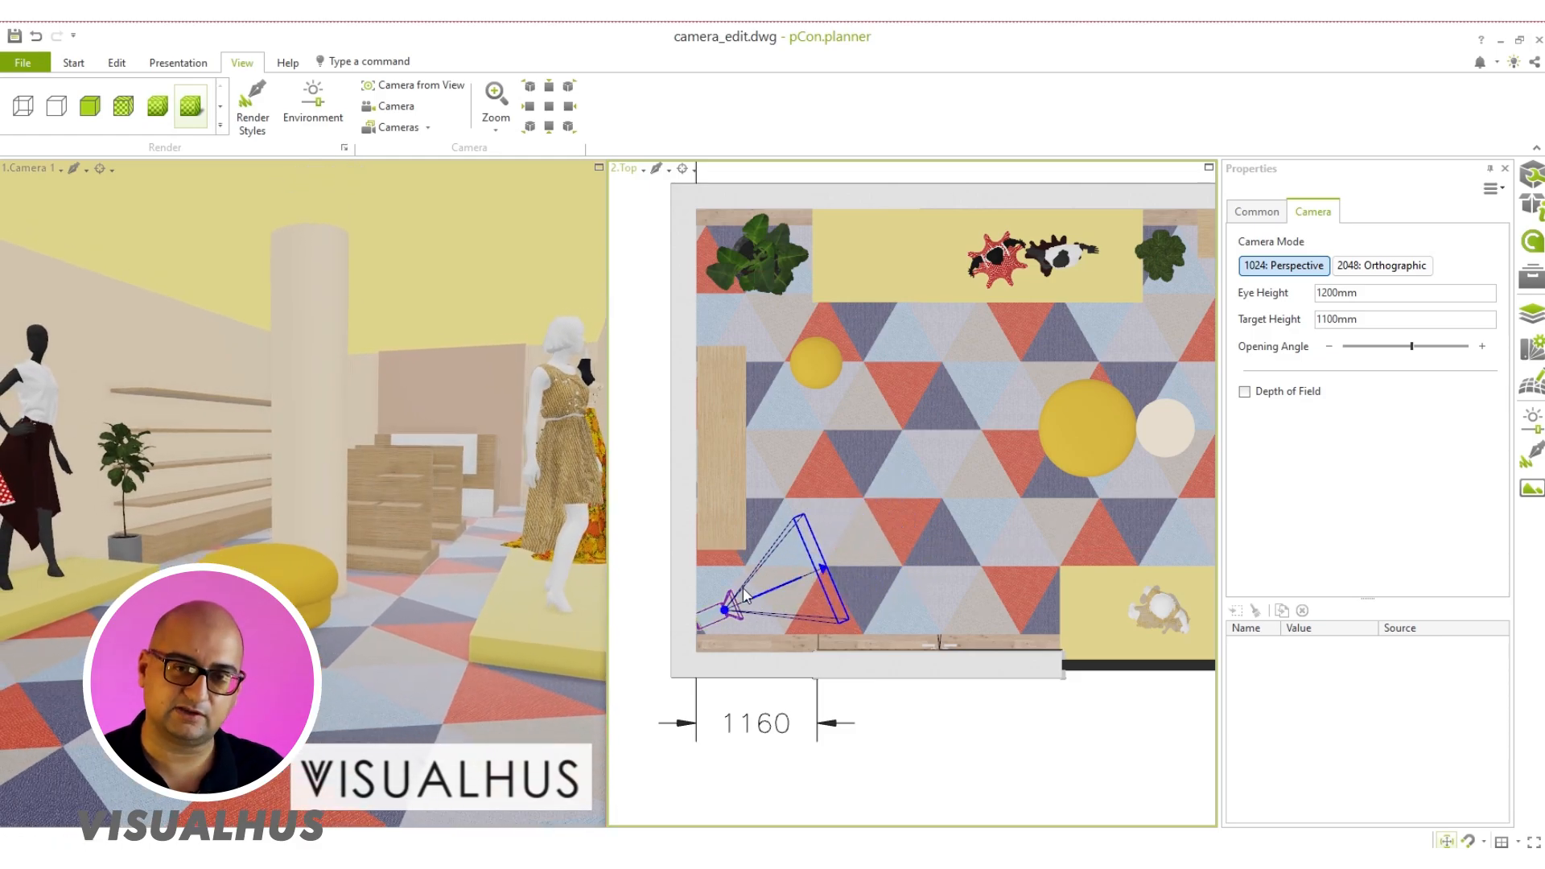
# Step: Reselect the camera in the corner and move its target point slightly farther into the shop
pyautogui.click(751, 610)
pyautogui.click(727, 609)
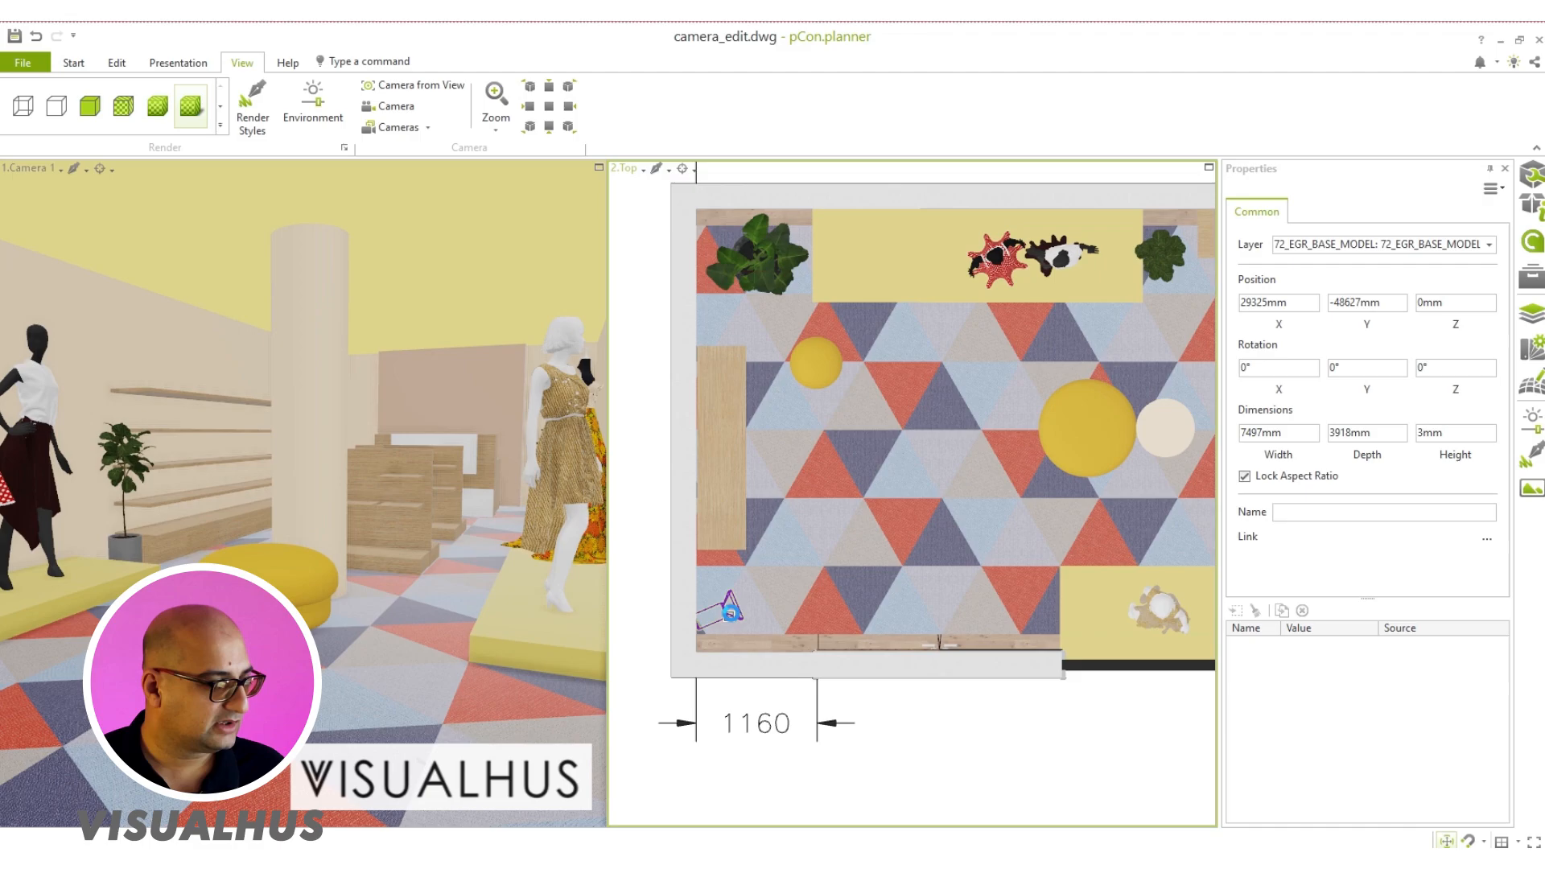
pyautogui.scroll(3, 737, 603)
pyautogui.click(884, 544)
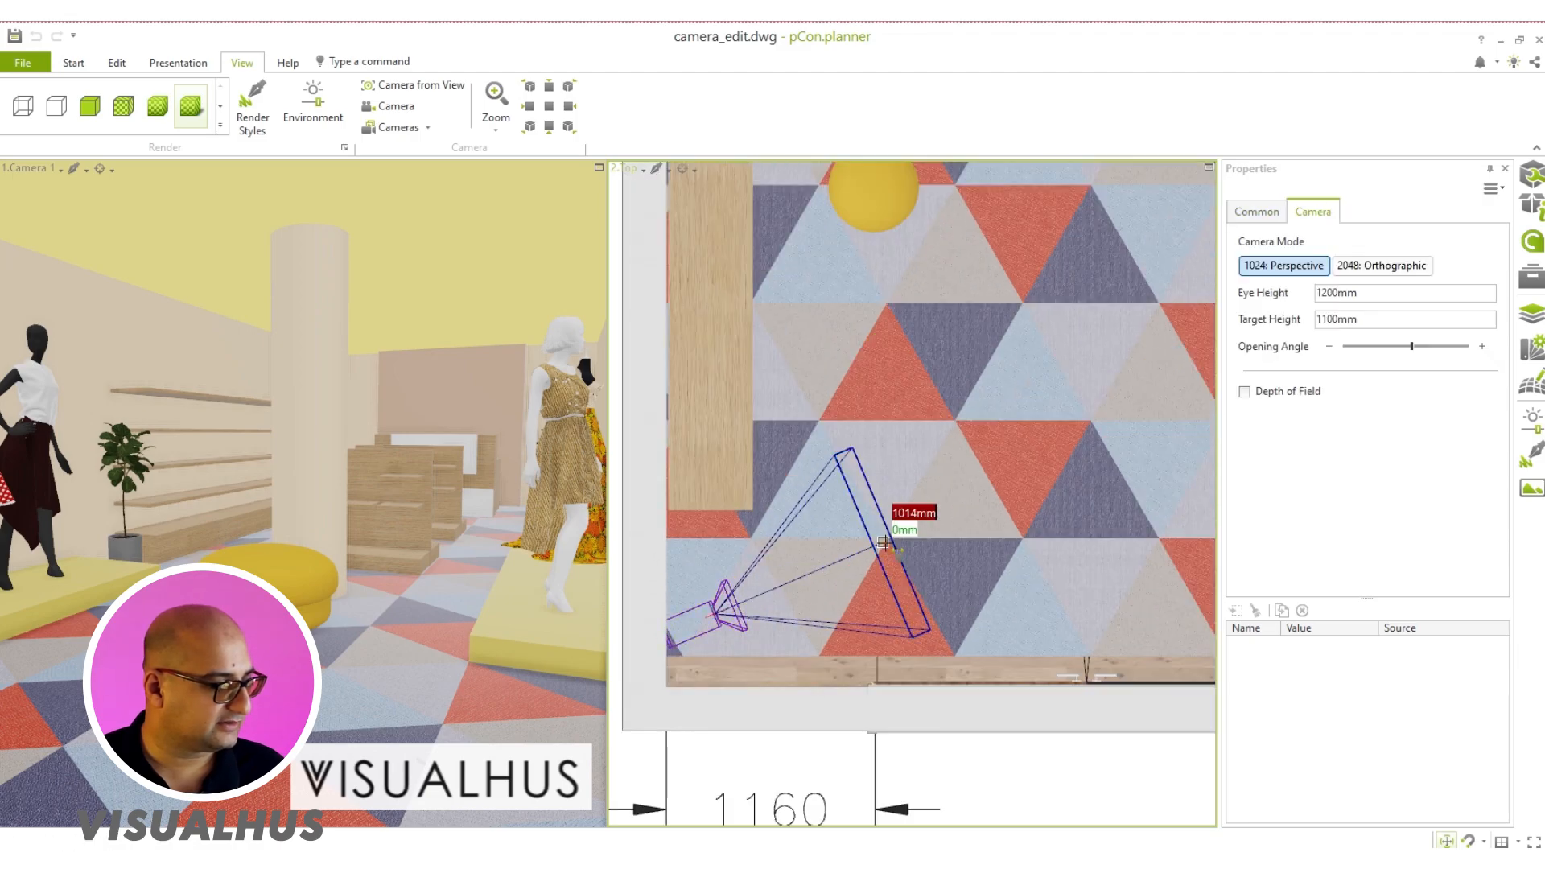
pyautogui.click(905, 532)
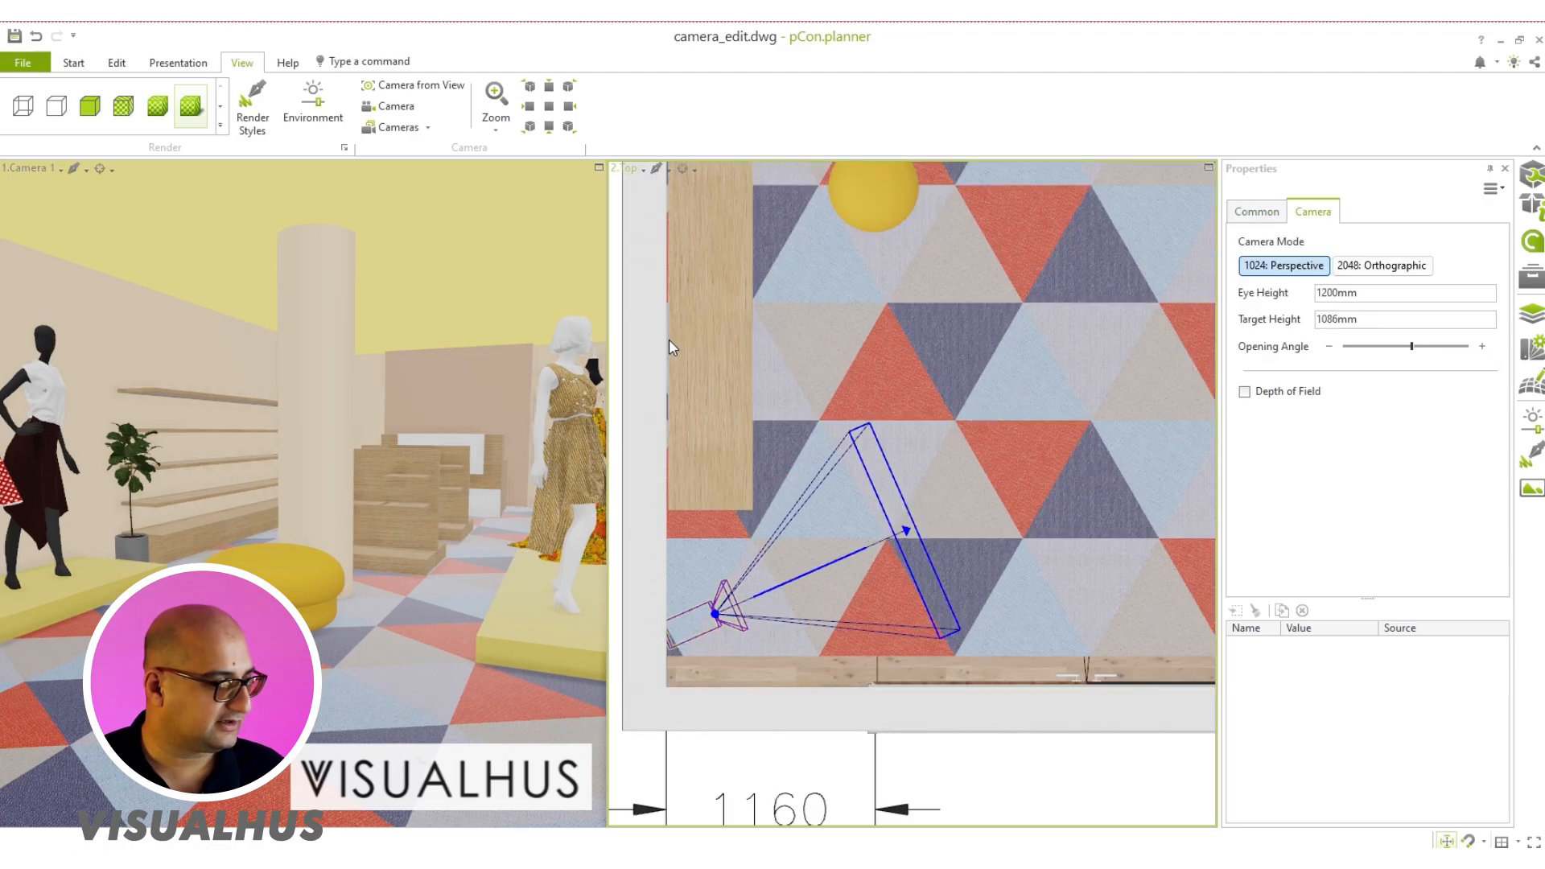
# Step: Maximize the Camera 1 viewport and apply the same textured render style as in the Top viewport
pyautogui.click(599, 168)
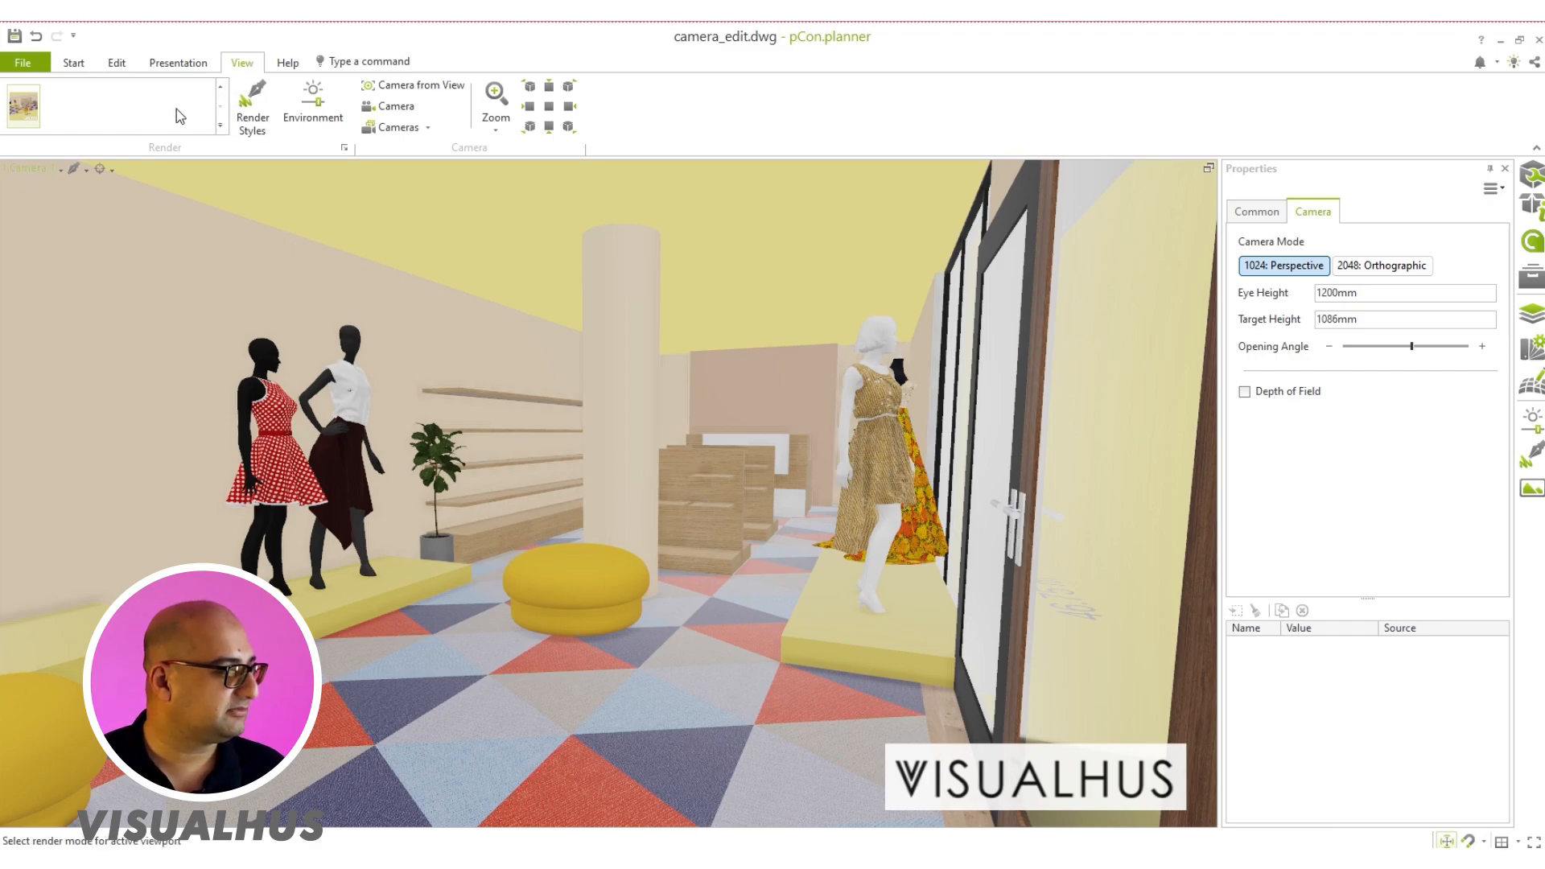
pyautogui.click(221, 128)
pyautogui.click(342, 143)
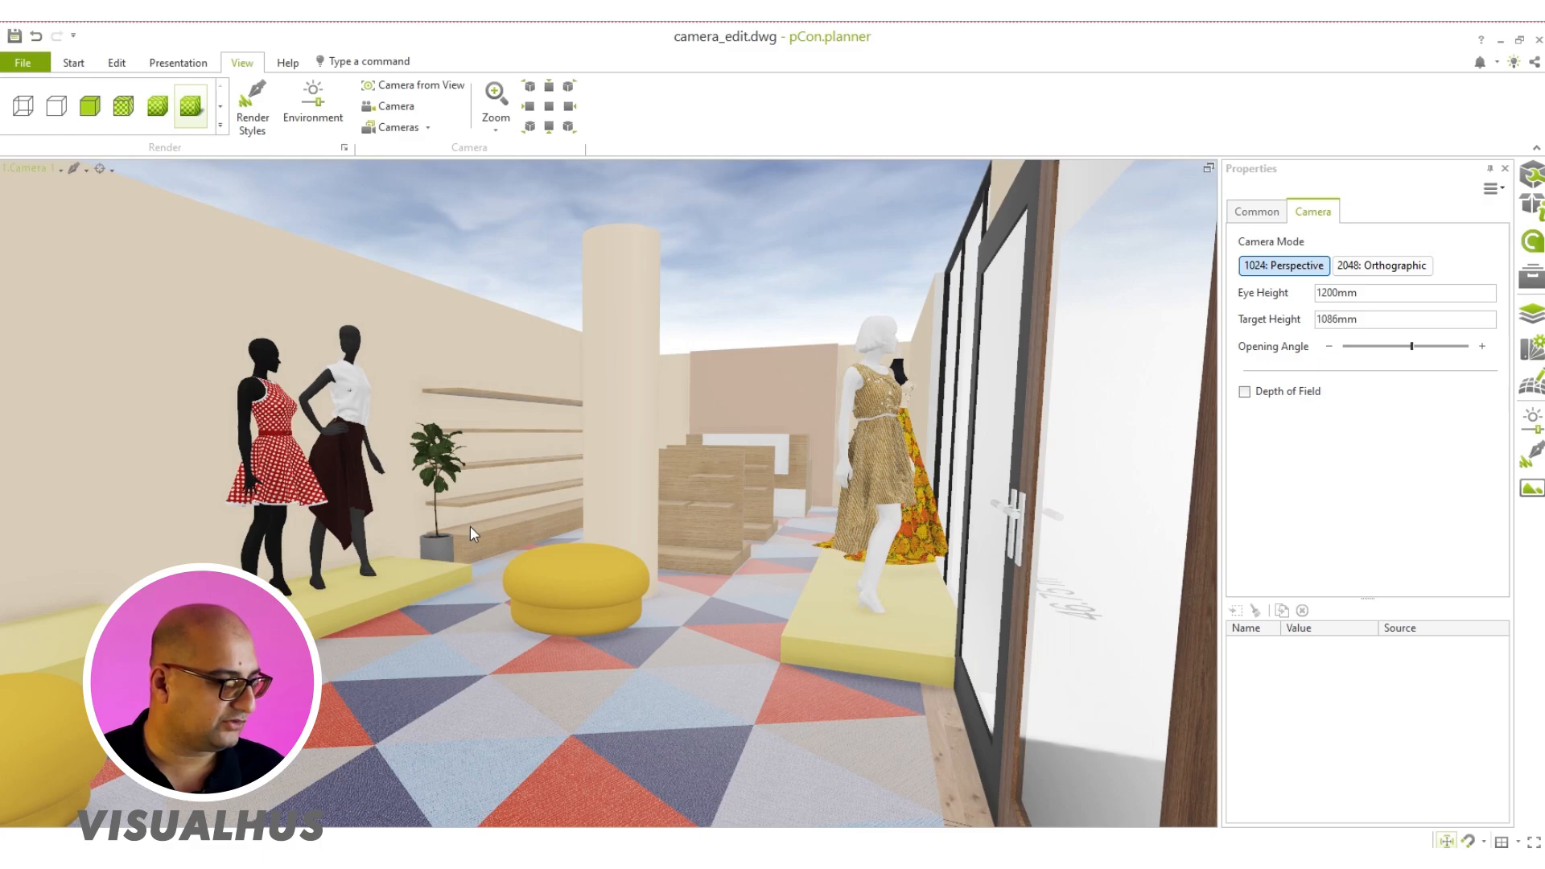
# Step: Restore the split layout, shift the camera and its target slightly away from the entrance wall, and maximize the Camera 1 viewport
pyautogui.click(1209, 169)
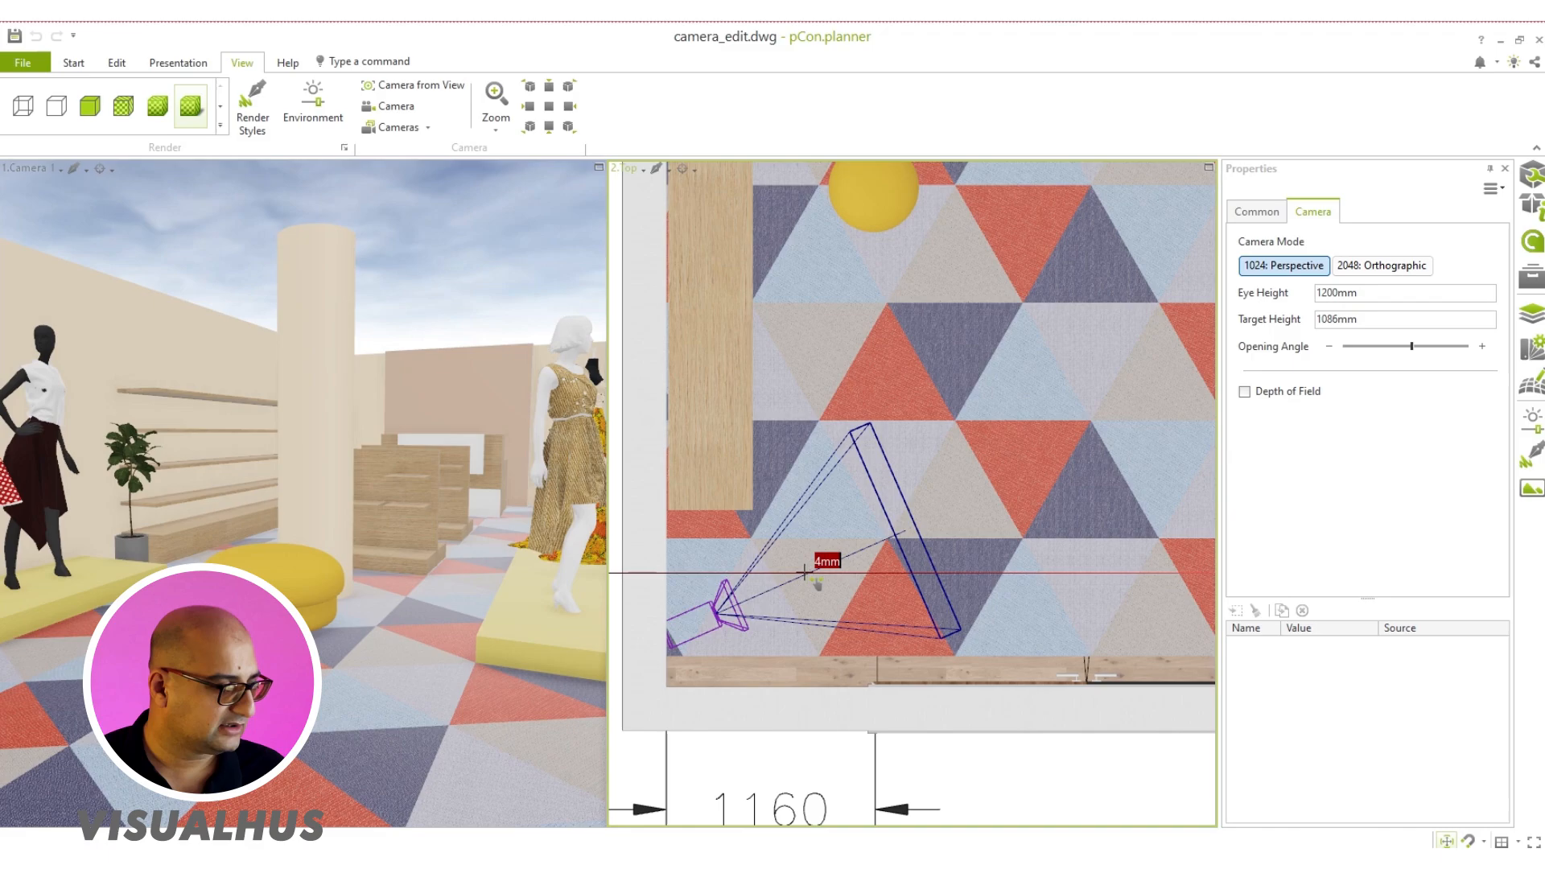
pyautogui.moveTo(805, 573); pyautogui.dragTo(790, 533)
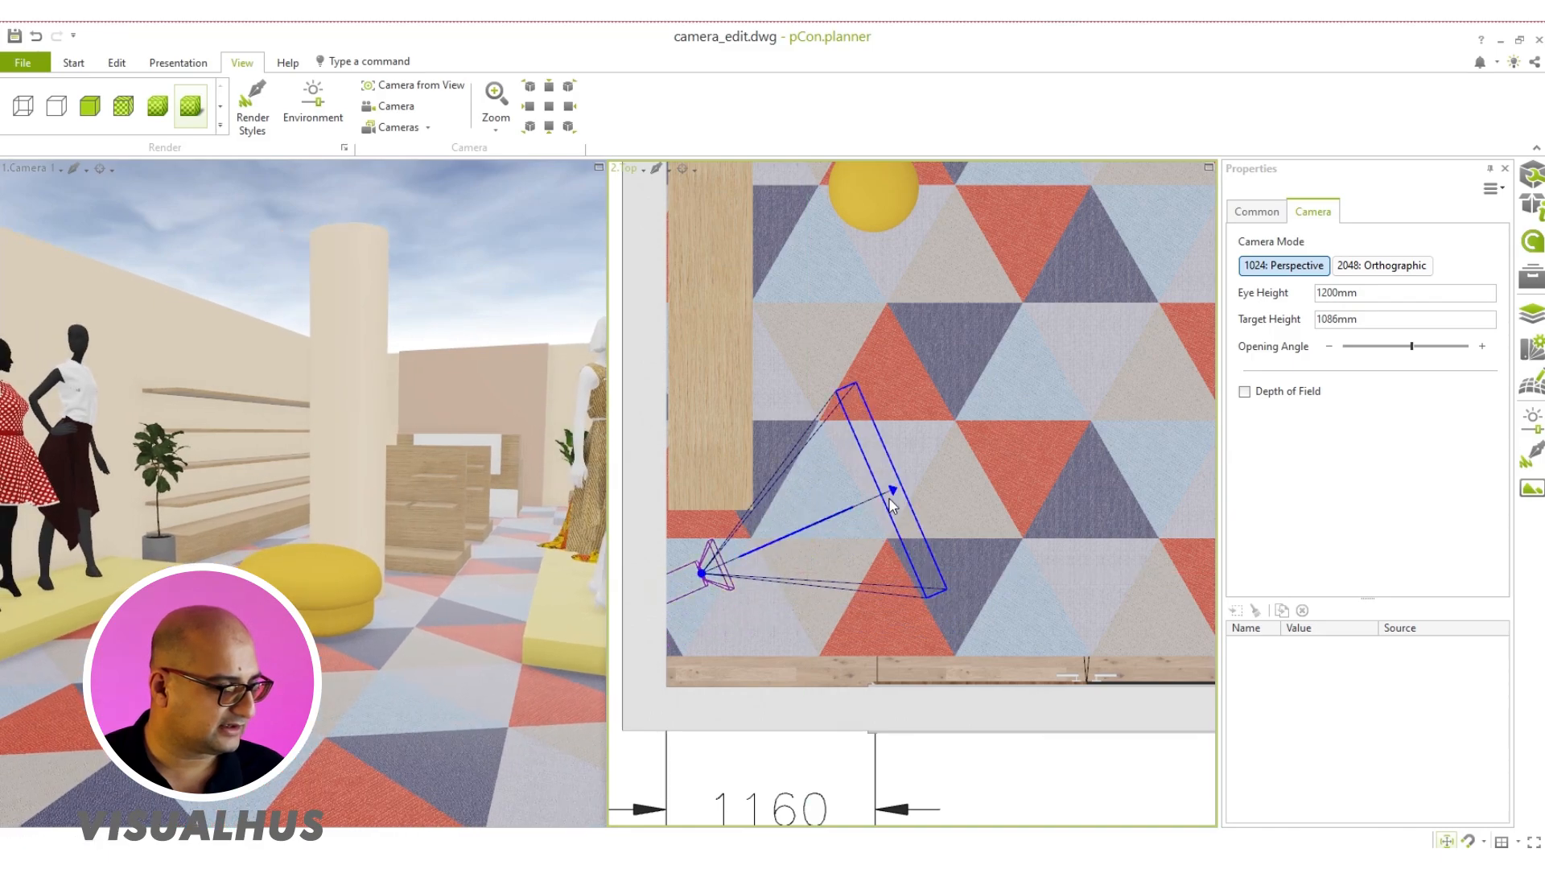
pyautogui.moveTo(890, 500)
pyautogui.mouseDown()
pyautogui.moveTo(900, 454)
pyautogui.moveTo(896, 492)
pyautogui.mouseUp()
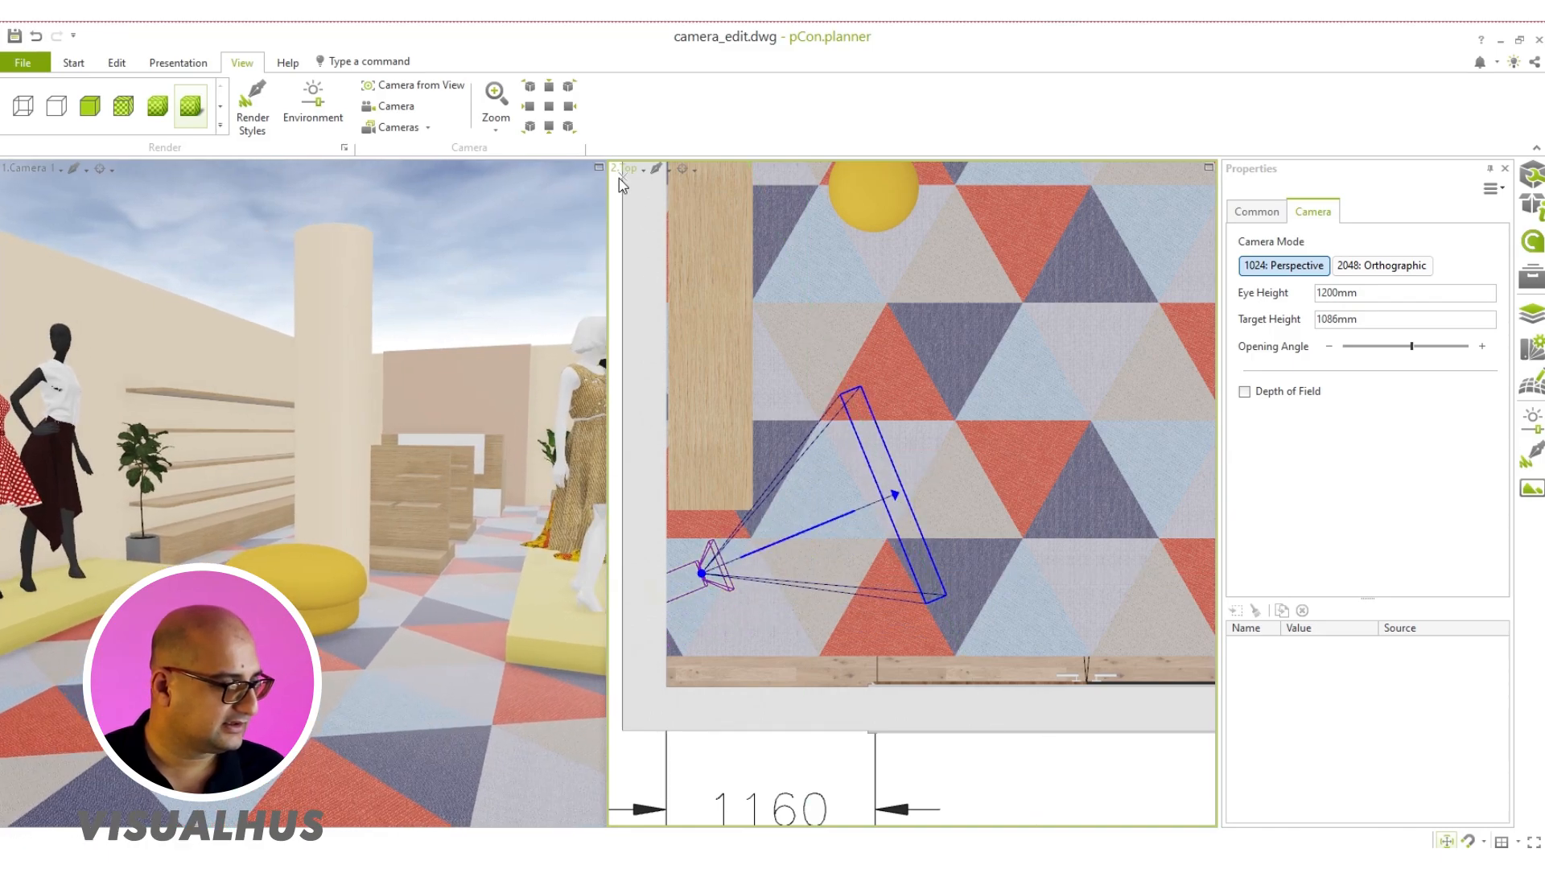
pyautogui.click(598, 169)
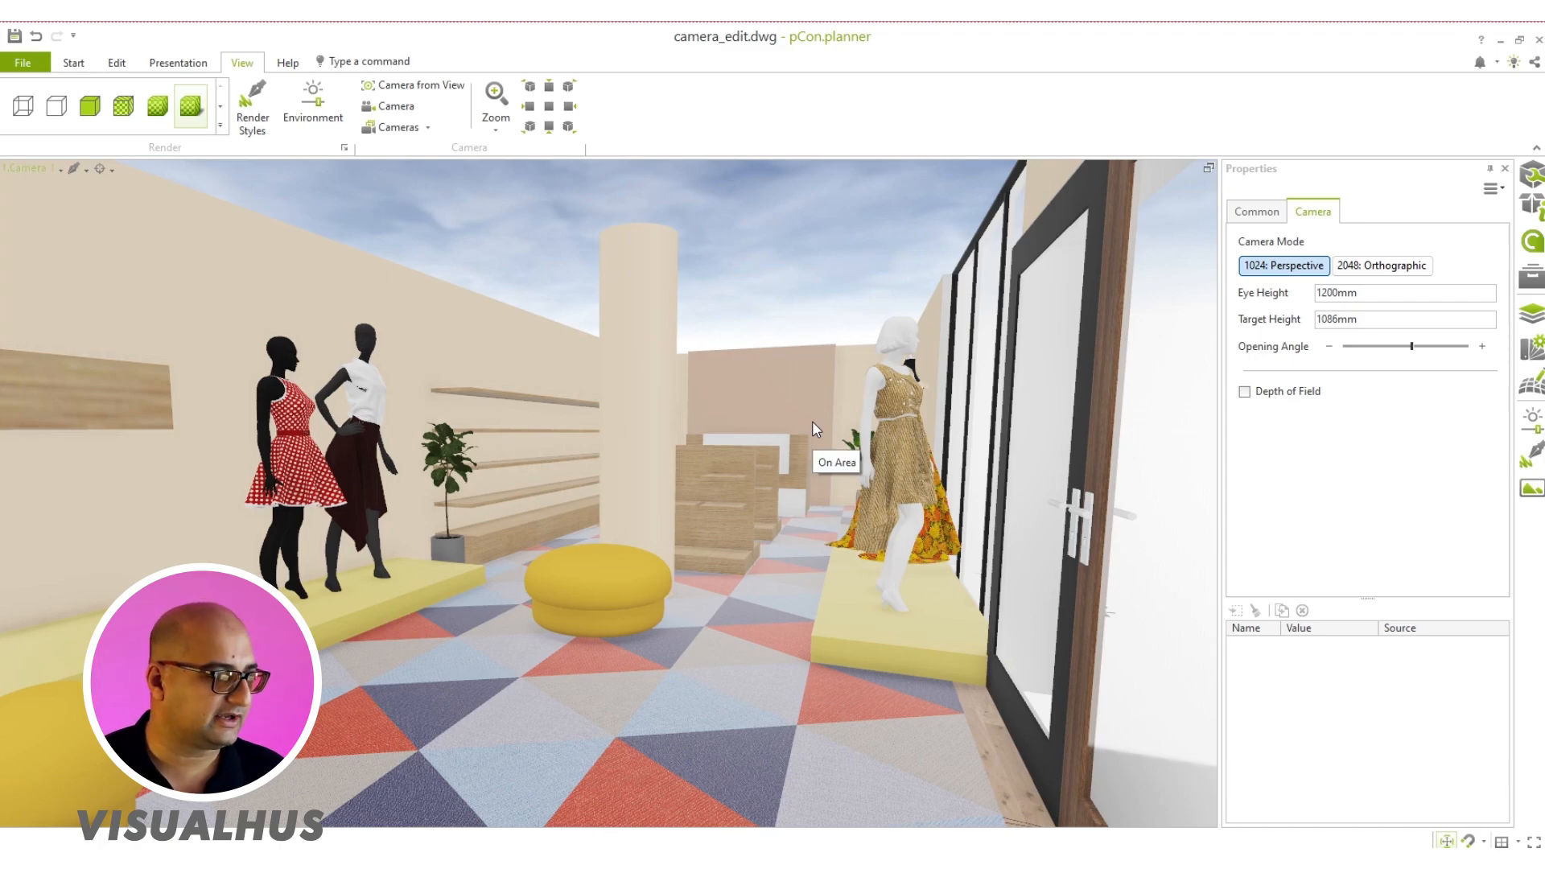
# Step: Restore the split layout and change the Top viewport to the Front view, framing the camera
pyautogui.click(1210, 168)
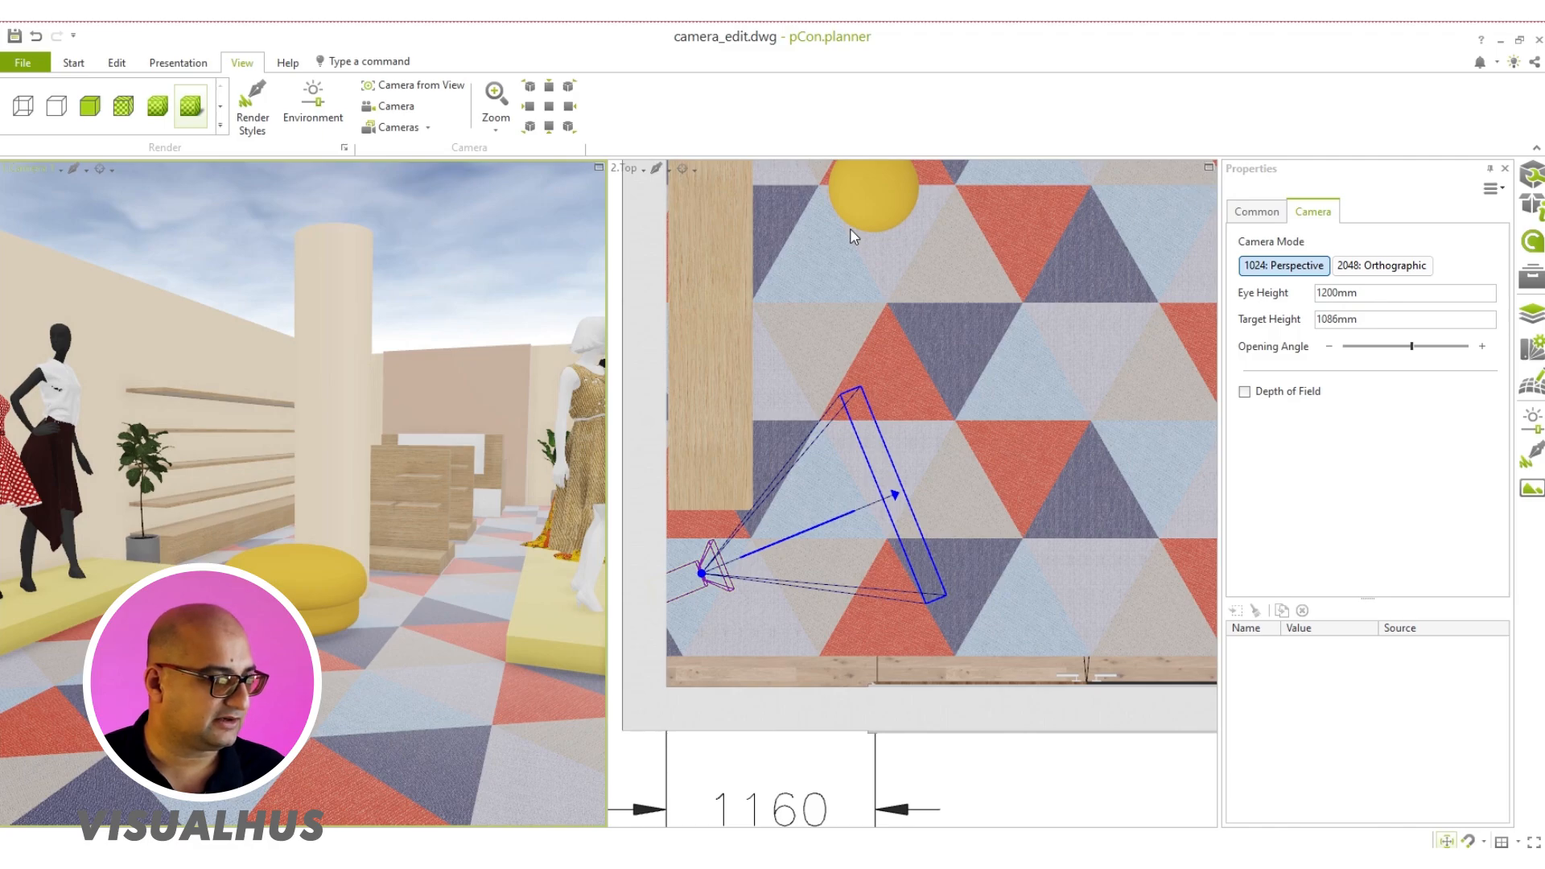
pyautogui.click(634, 169)
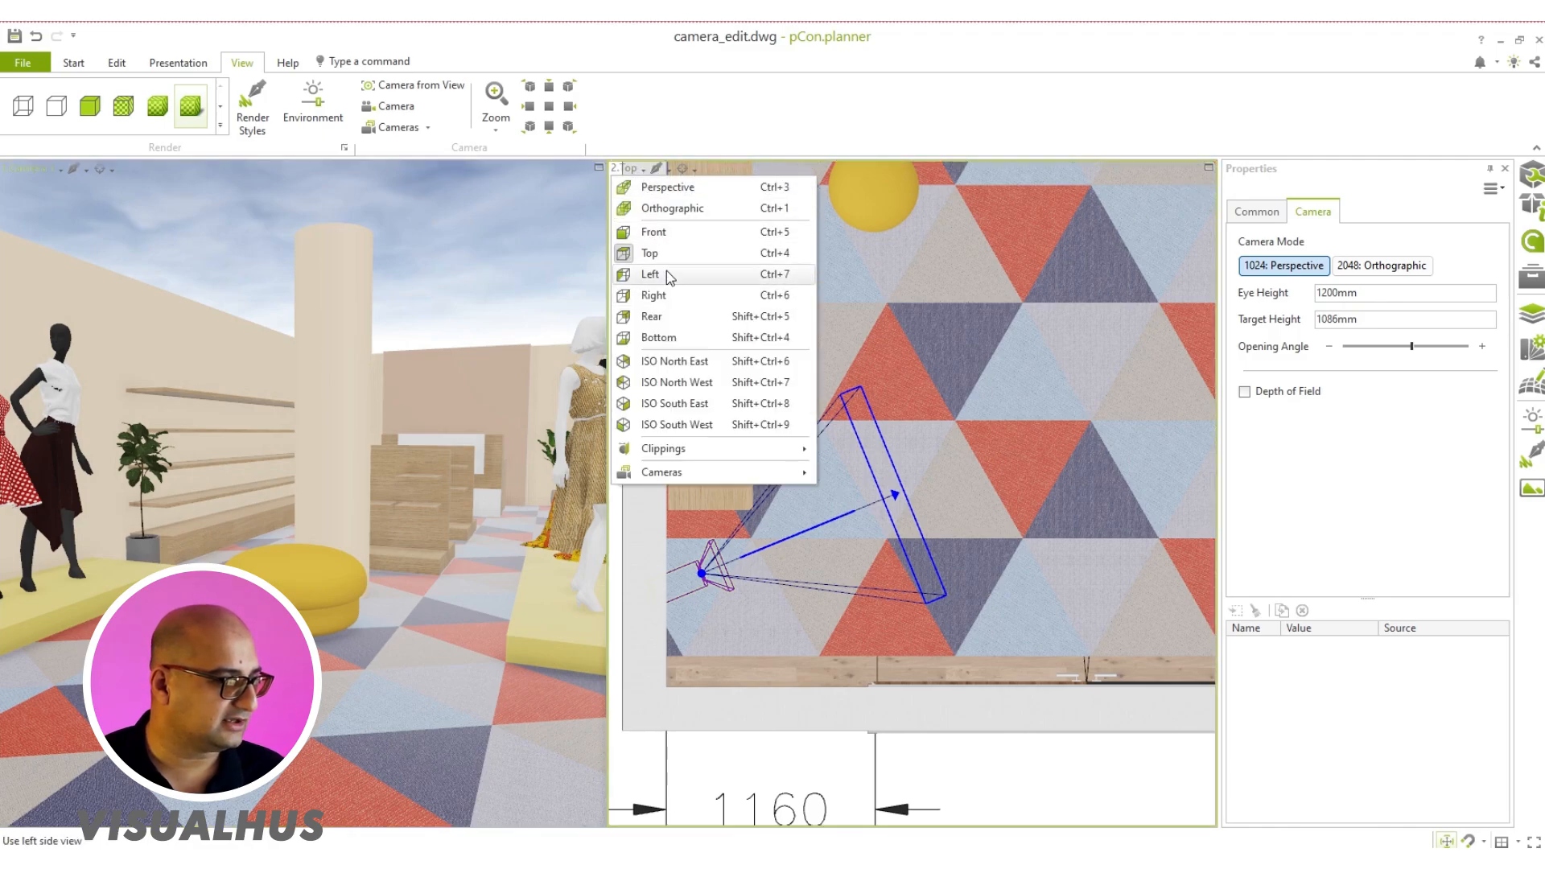
pyautogui.click(651, 274)
pyautogui.click(636, 169)
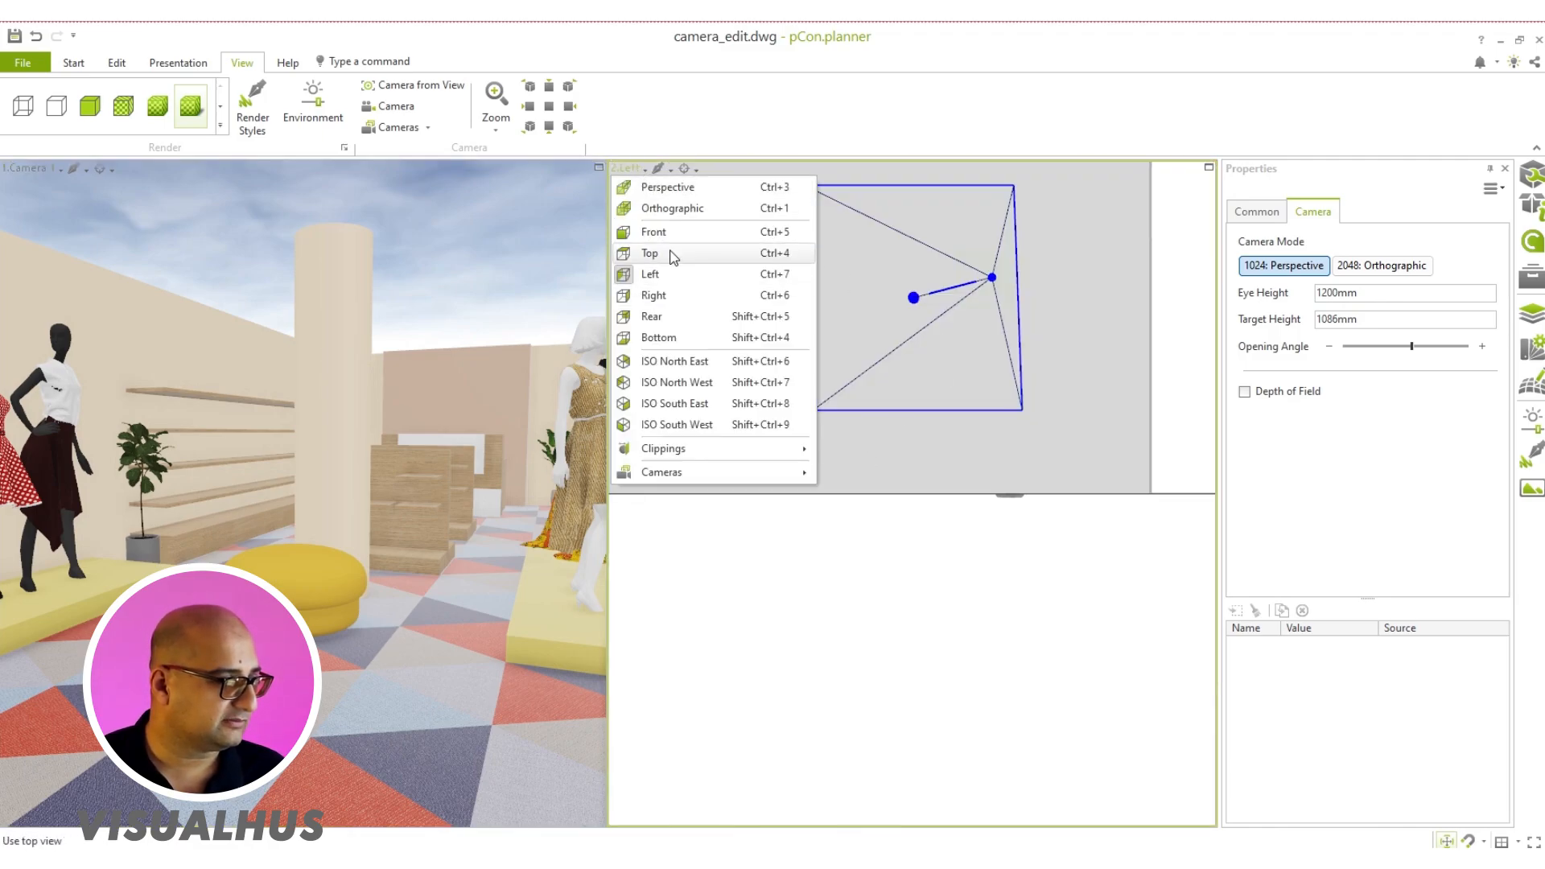
pyautogui.click(651, 232)
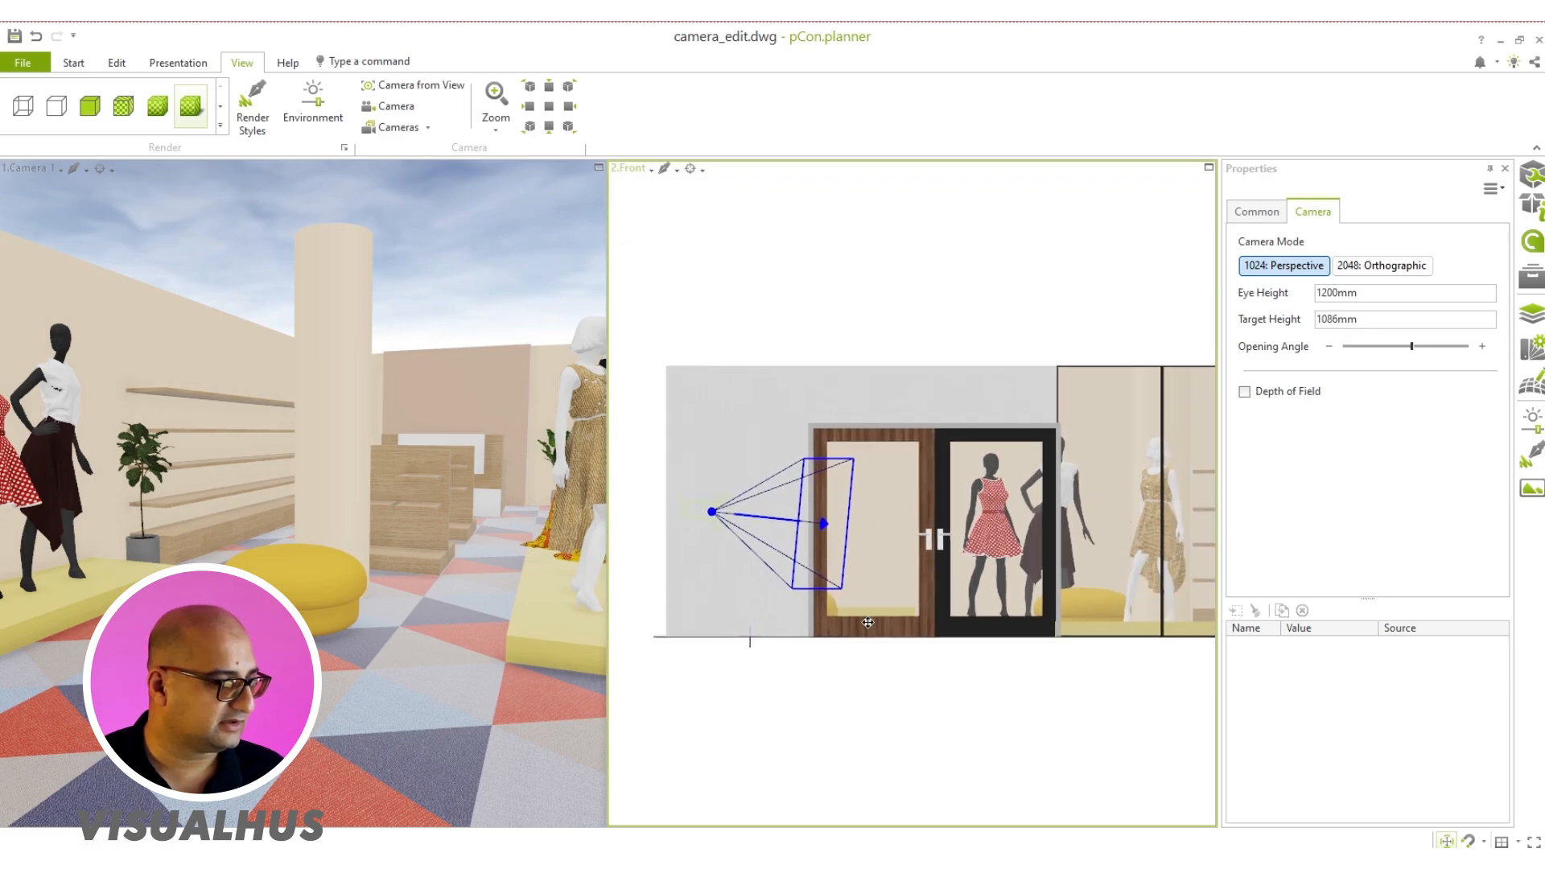
# Step: Show the Front view in wireframe and lower the whole camera to an eye height of 1090 mm and target height of 976 mm
pyautogui.click(41, 115)
pyautogui.scroll(3, 773, 534)
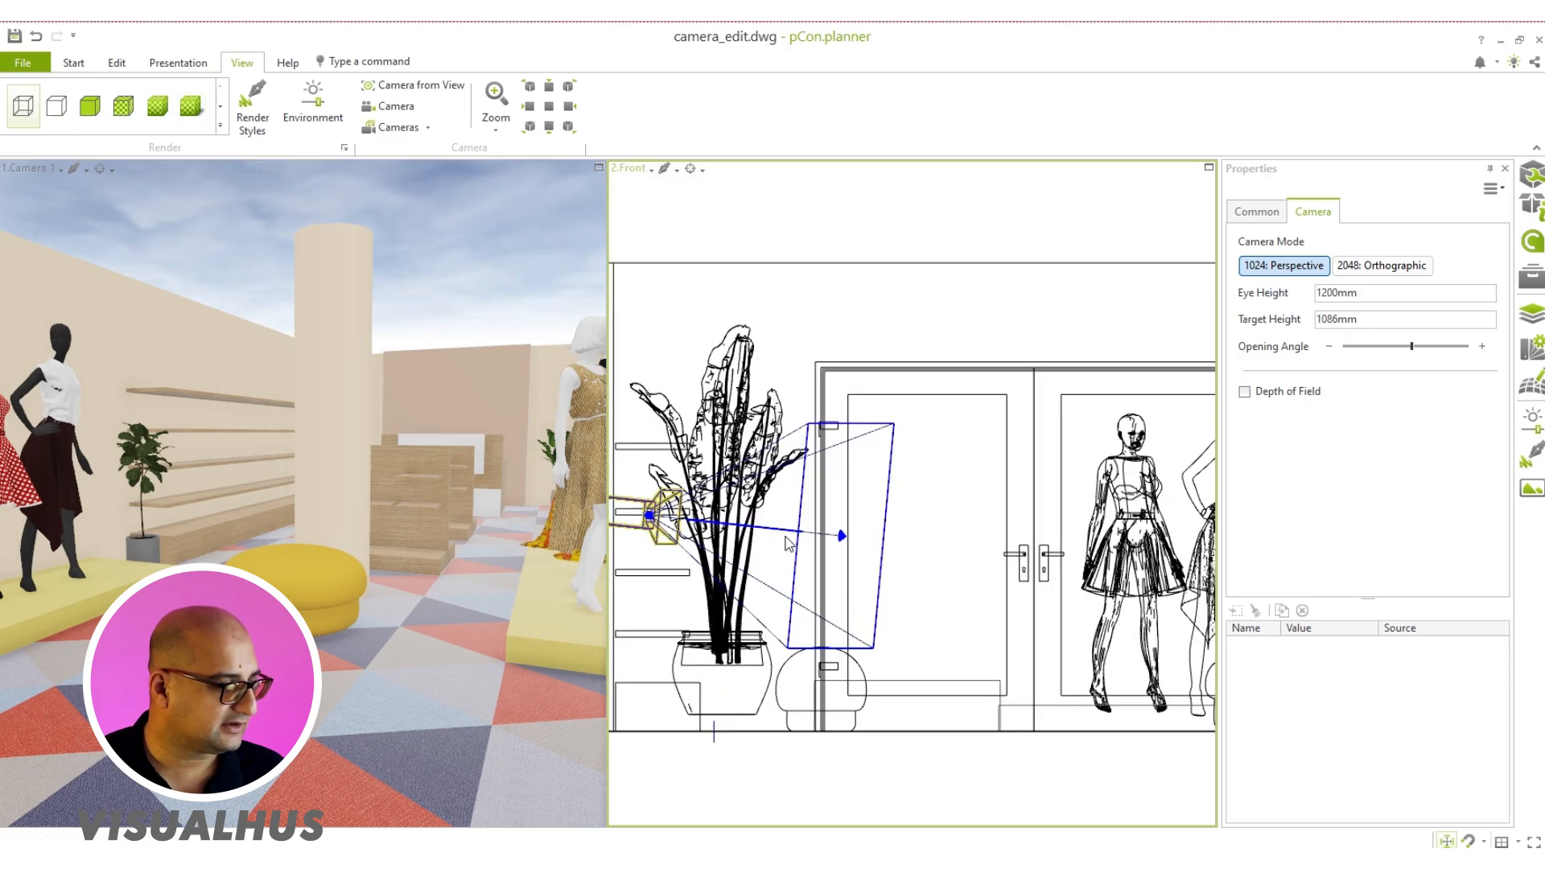
pyautogui.moveTo(771, 533); pyautogui.dragTo(771, 556)
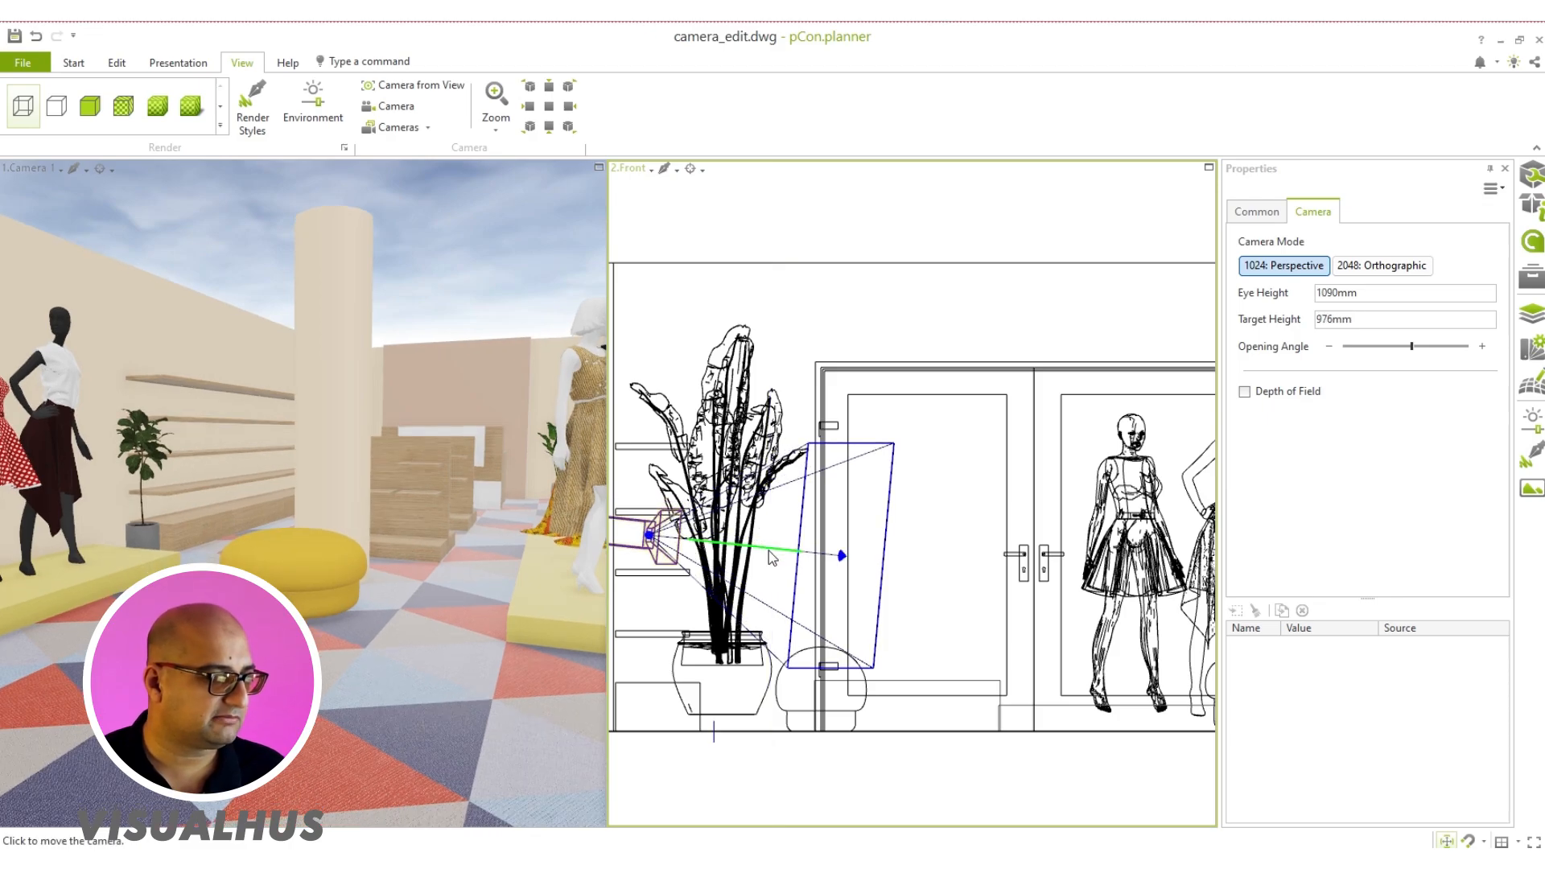
pyautogui.click(770, 556)
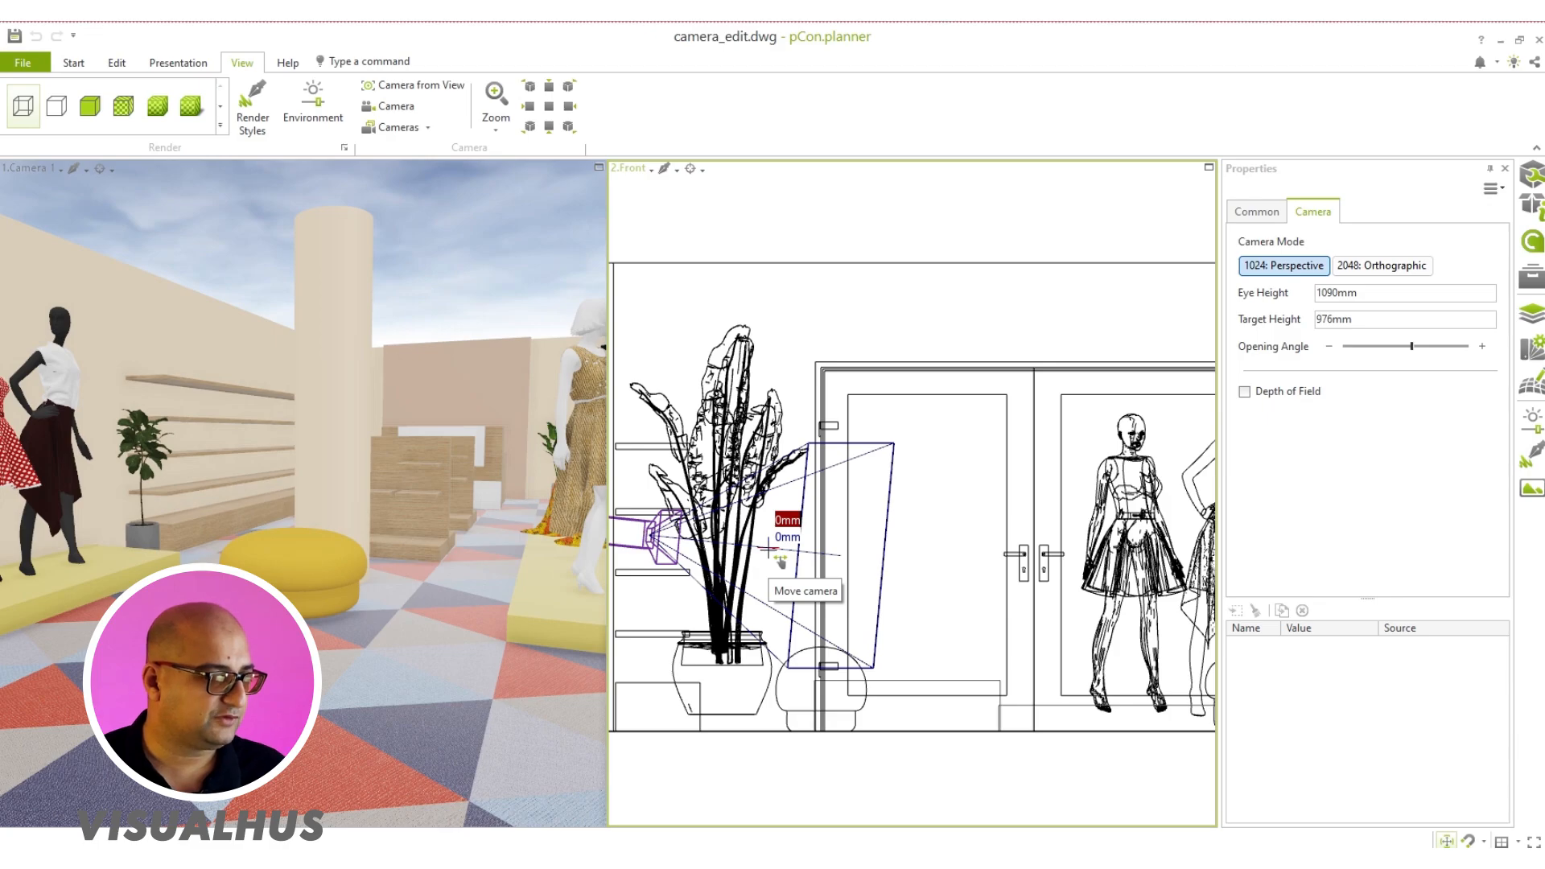
pyautogui.click(773, 555)
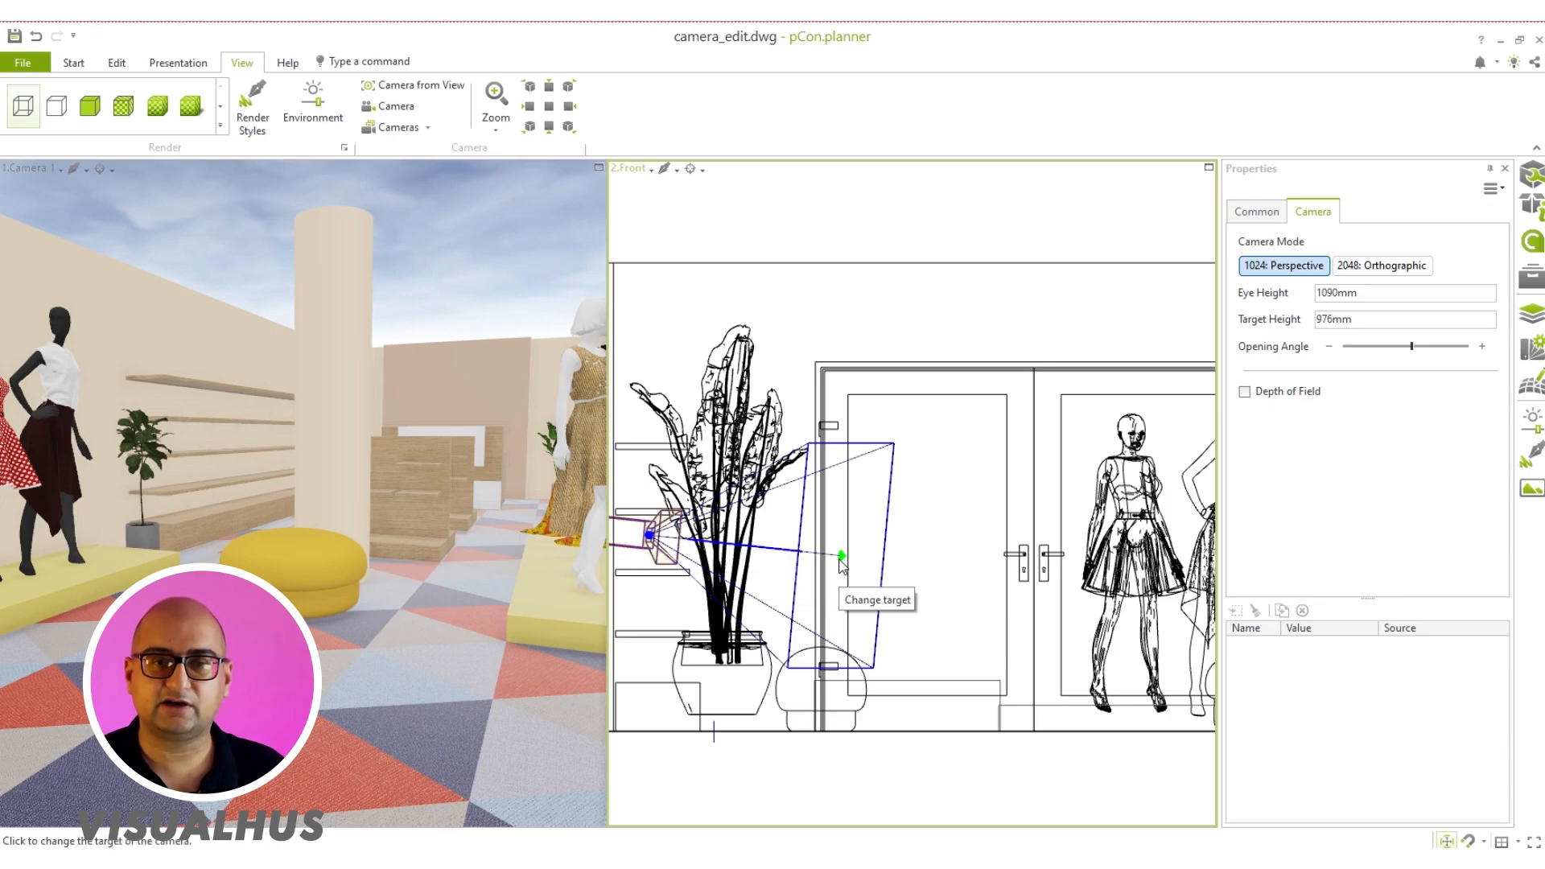
# Step: Try moving the camera's target, its eye point and the entire camera in the Front view
pyautogui.click(840, 558)
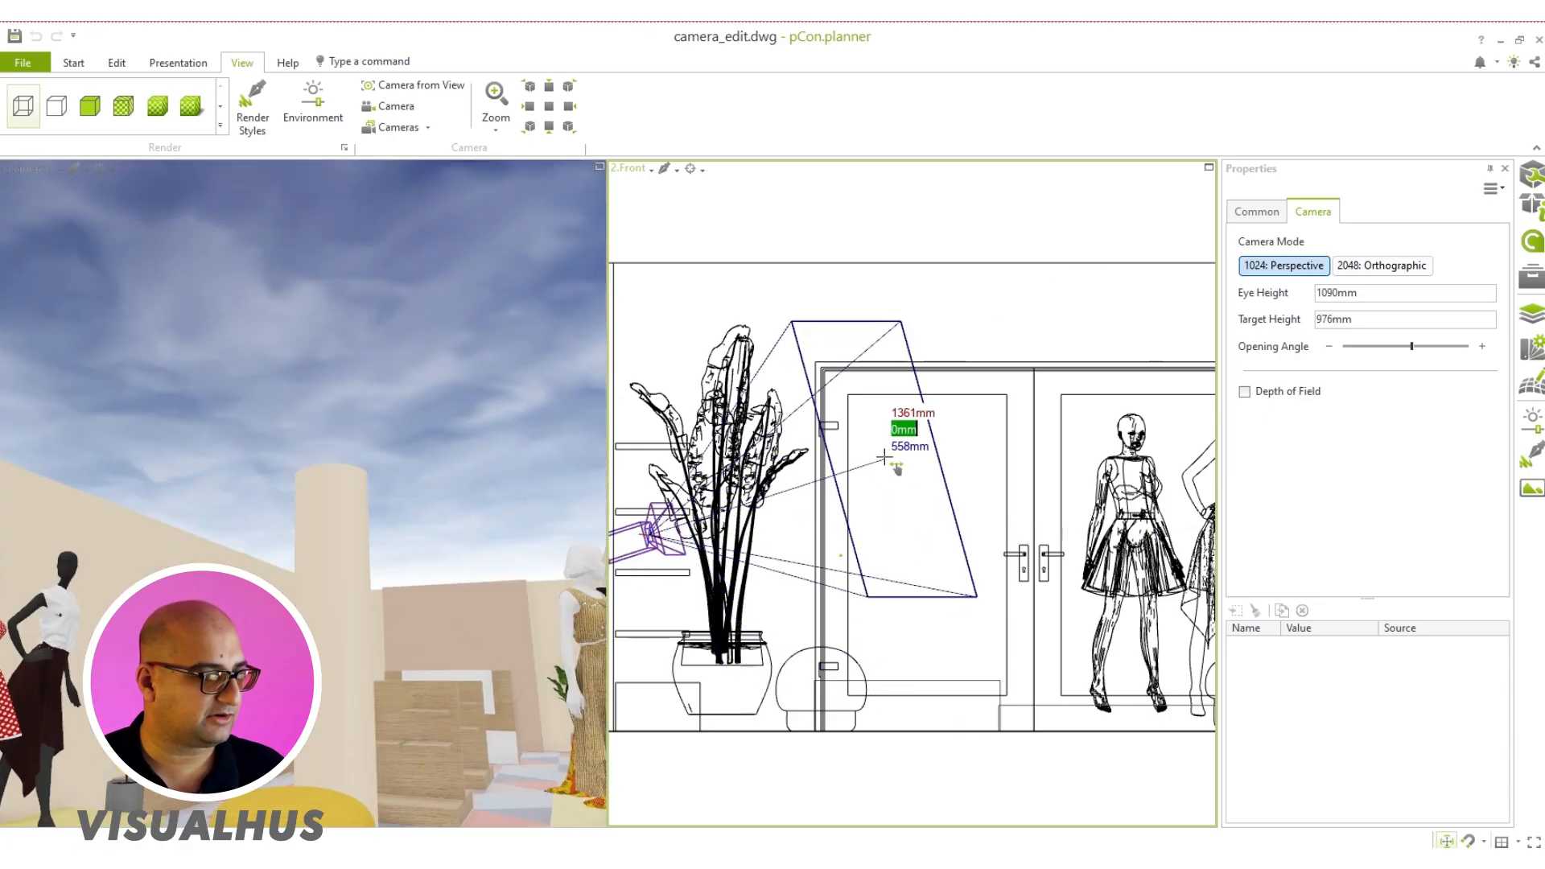
pyautogui.press('Escape')
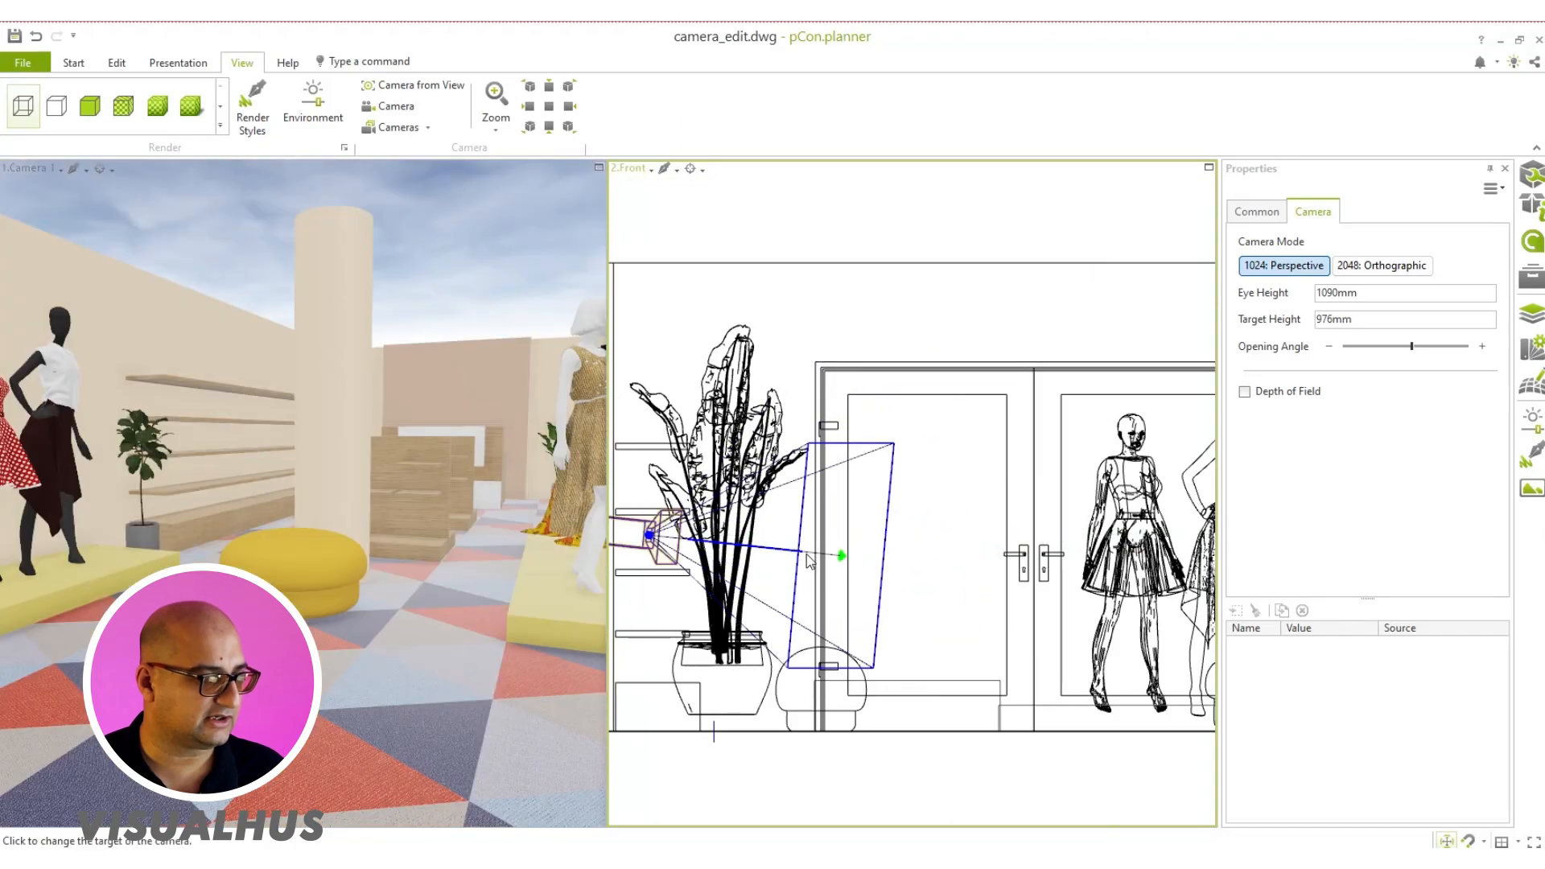
pyautogui.click(650, 535)
pyautogui.click(649, 531)
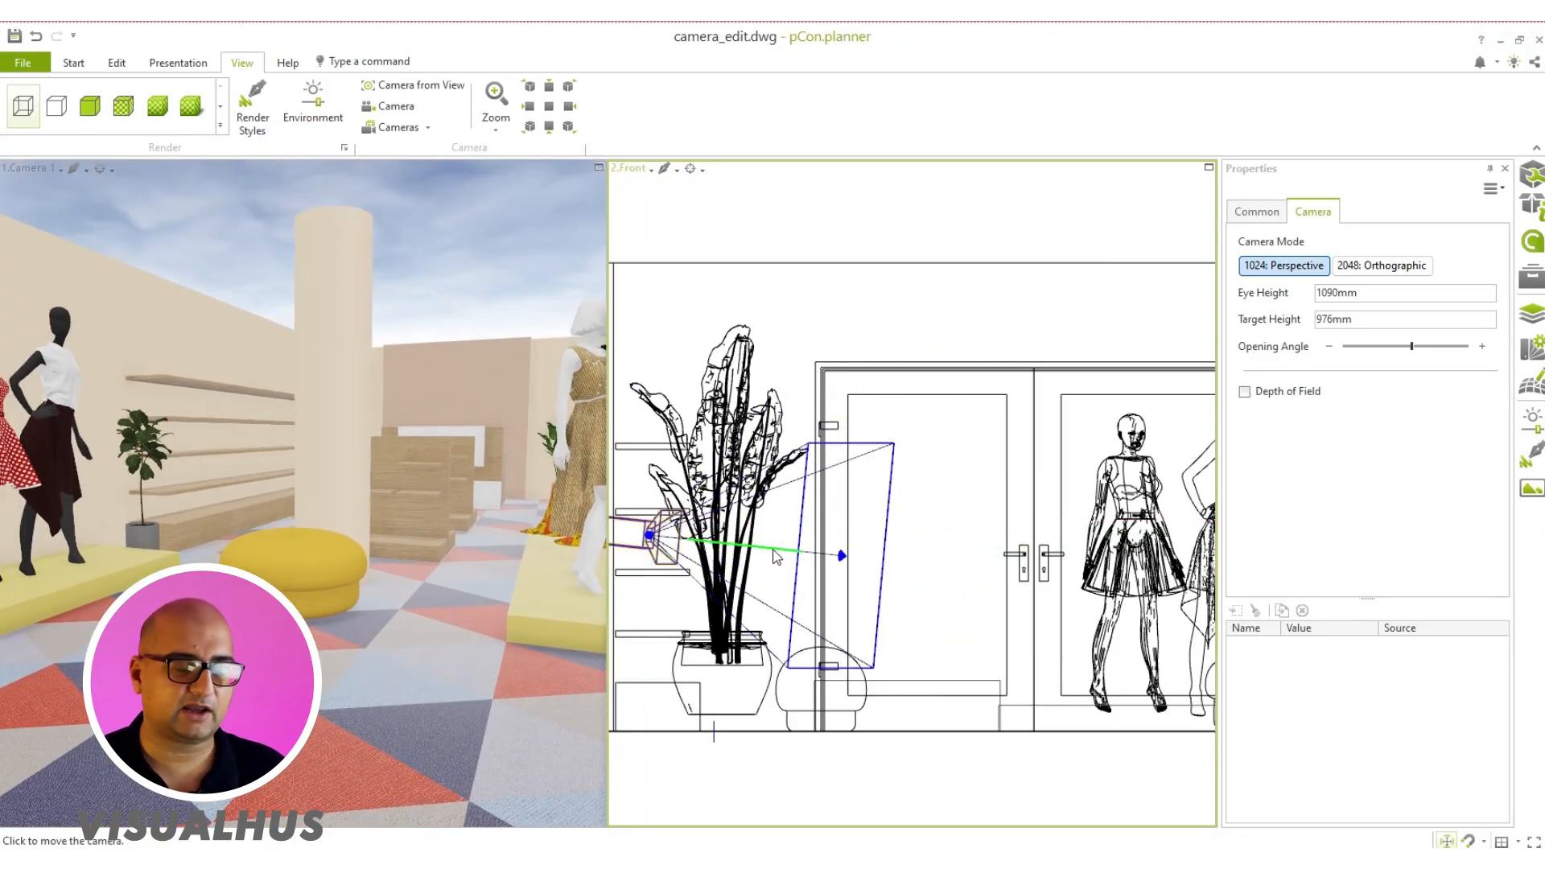
pyautogui.click(775, 554)
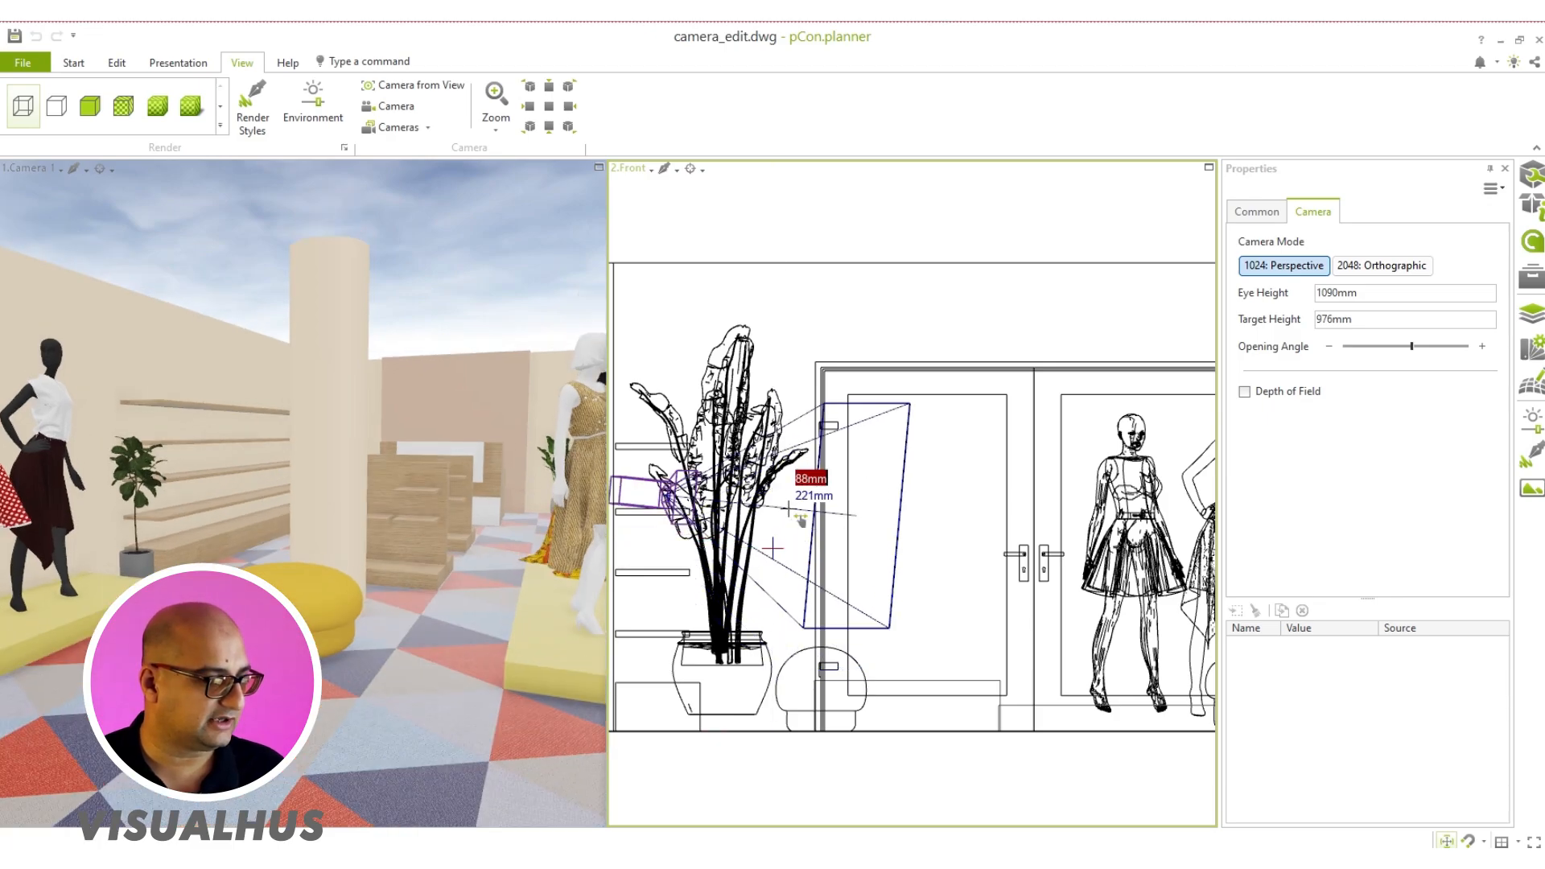
pyautogui.click(775, 554)
# Step: Maximize the Camera 1 viewport, then orbit out to an overview of the shop and set the view back to Camera 1
pyautogui.click(599, 167)
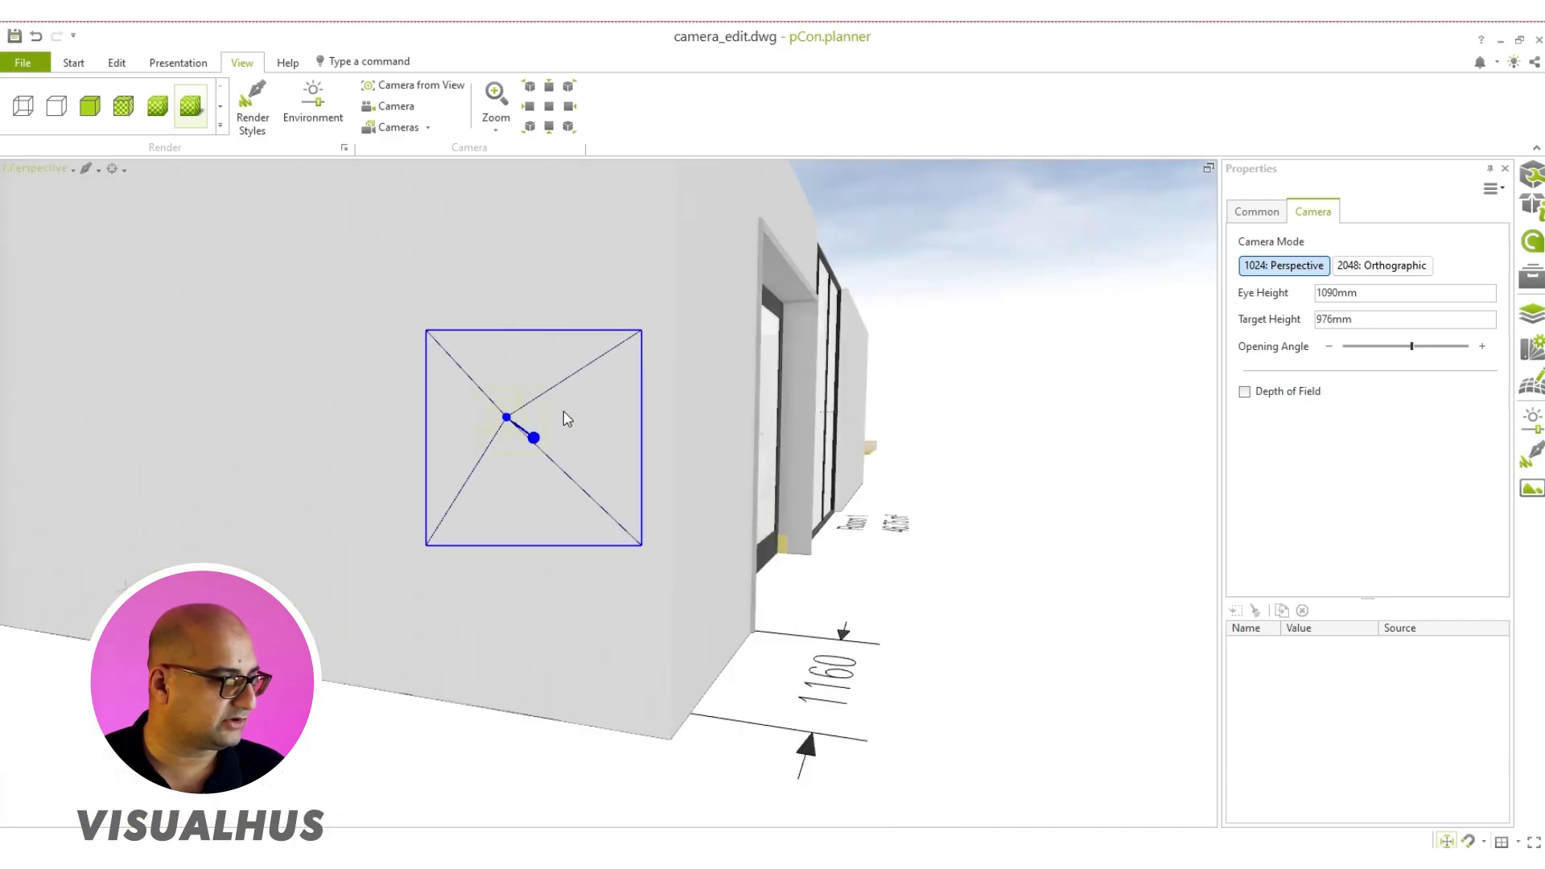
pyautogui.moveTo(563, 412); pyautogui.dragTo(264, 572, button='right')
pyautogui.scroll(-5, 455, 483)
pyautogui.scroll(3, 264, 571)
pyautogui.scroll(4, 515, 601)
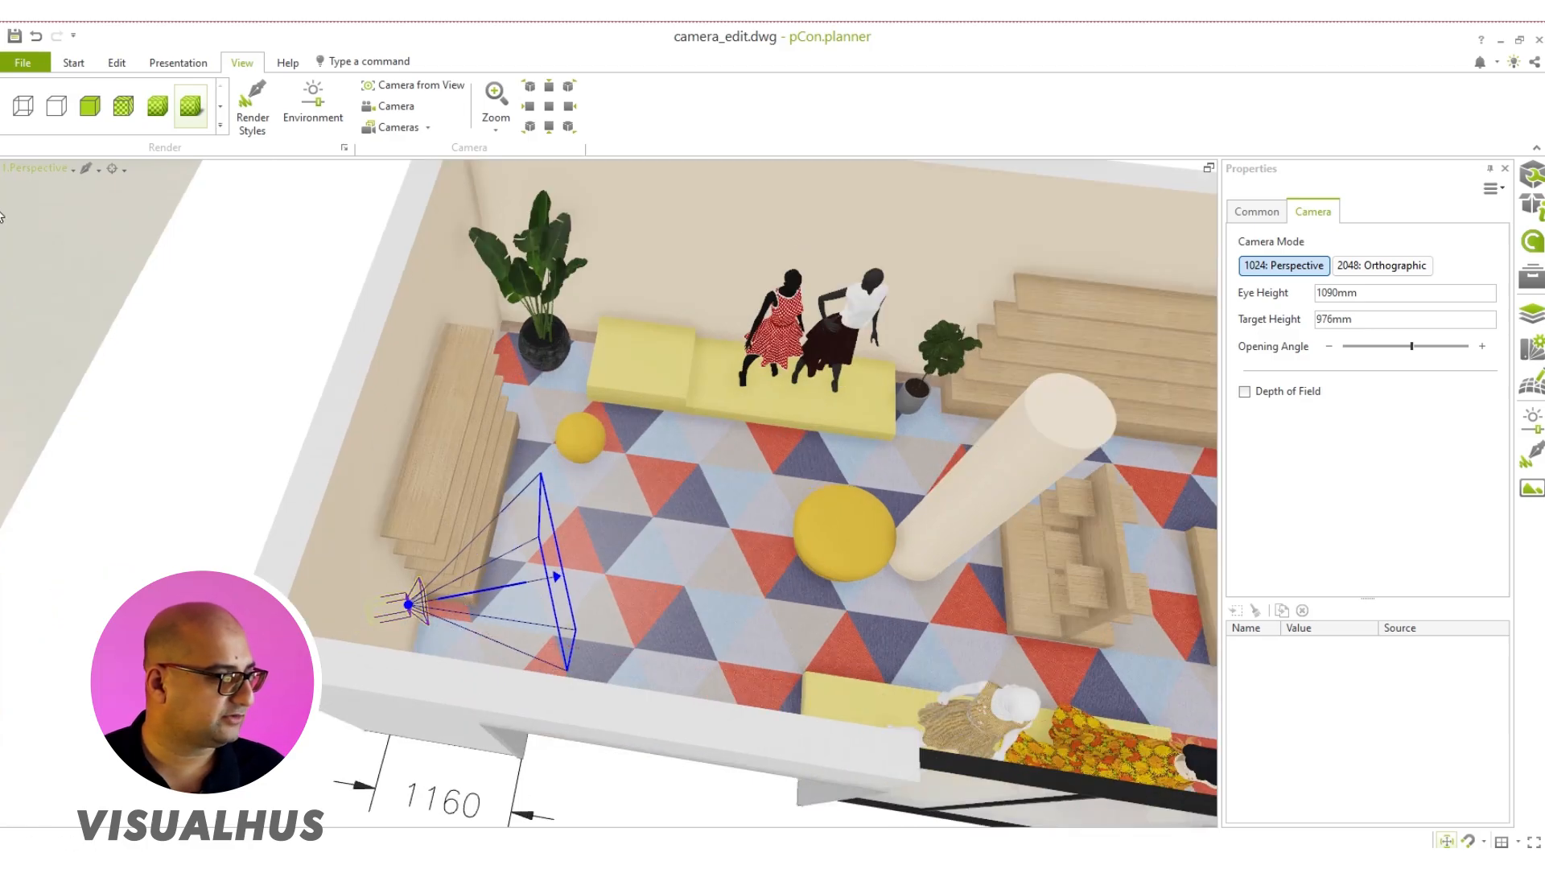
pyautogui.click(26, 175)
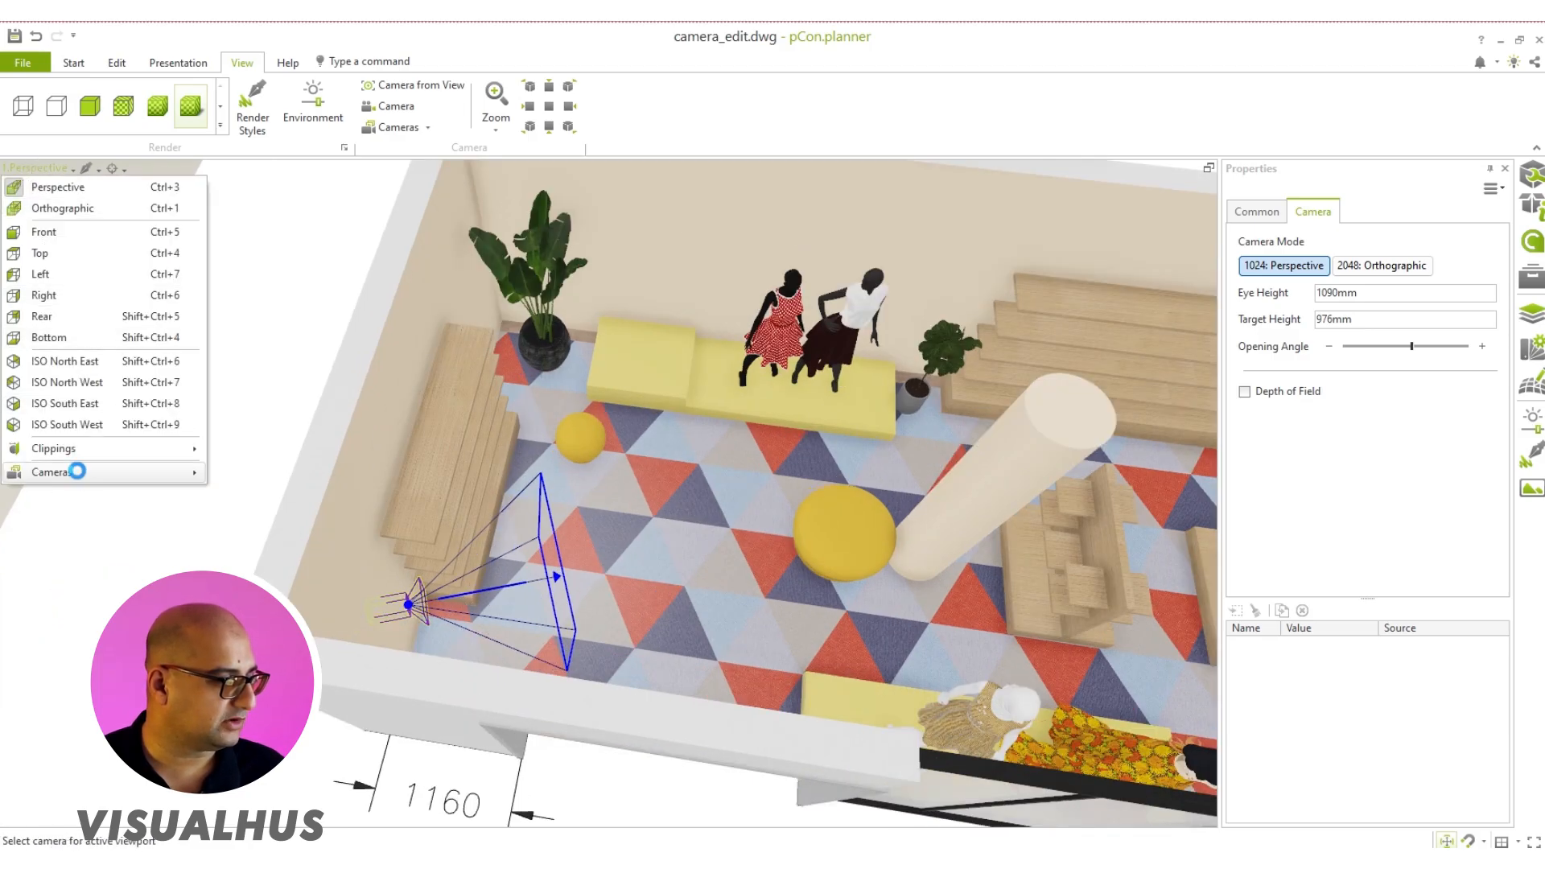
pyautogui.moveTo(80, 472)
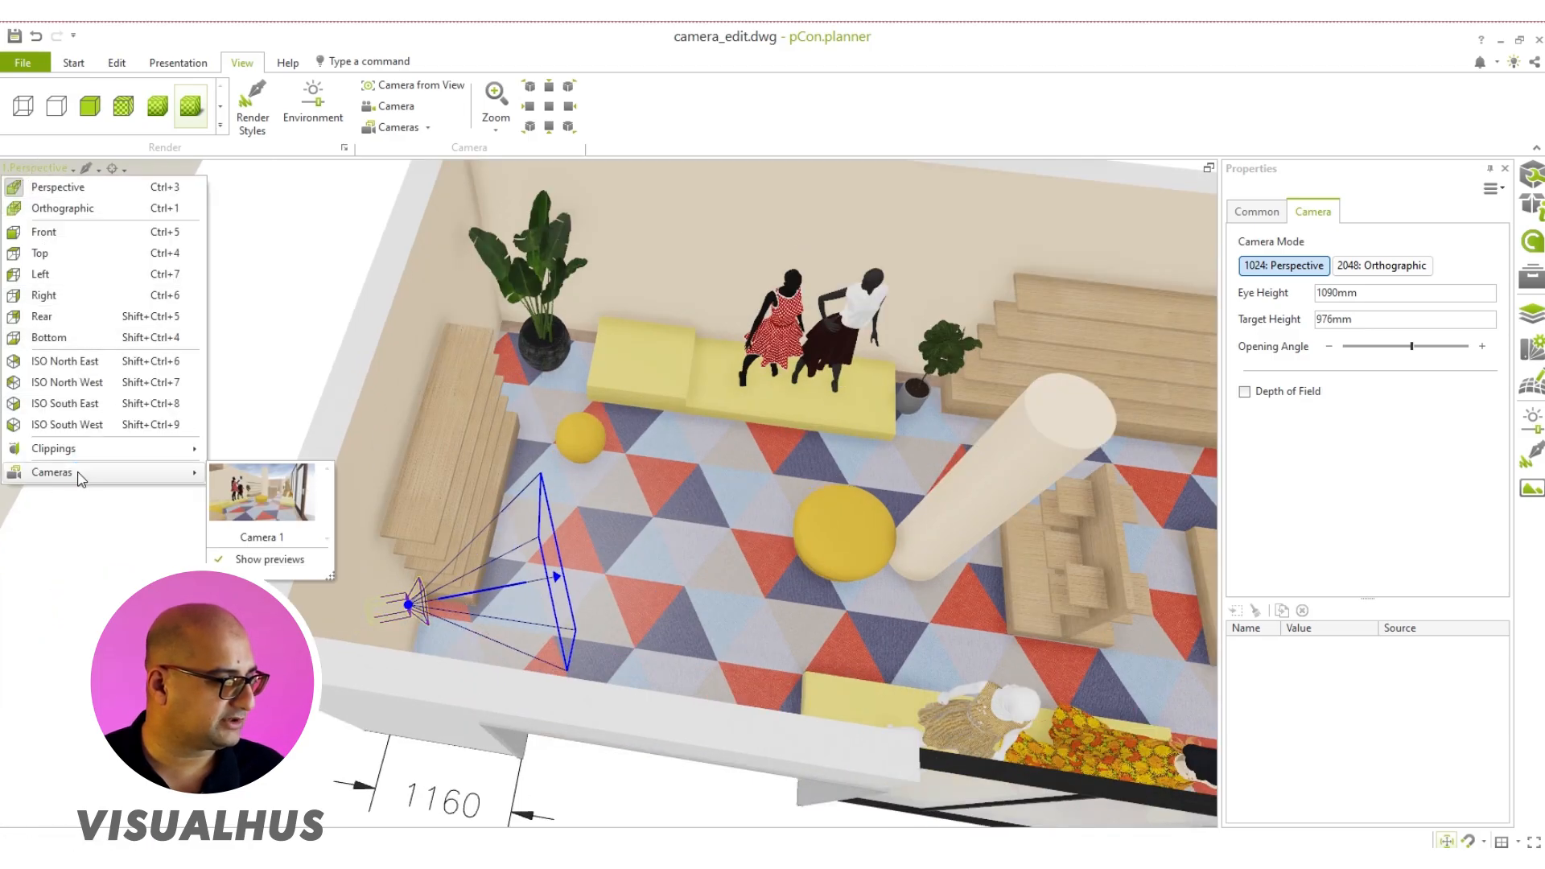
pyautogui.click(250, 515)
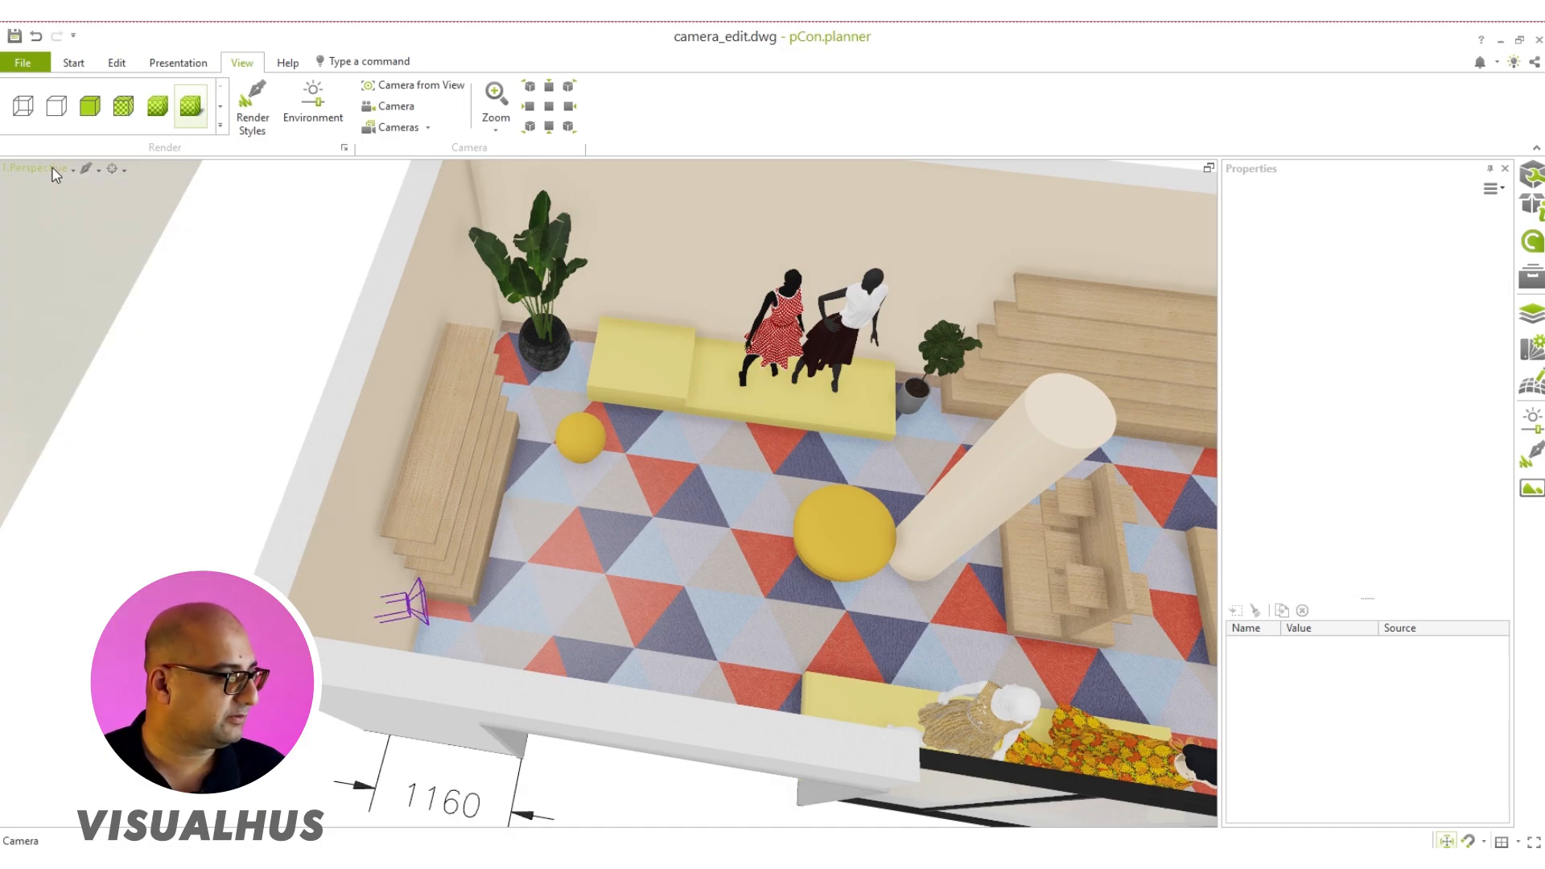
# Step: Change the maximized viewport to the Top view and frame the whole shop floor plan
pyautogui.click(32, 169)
pyautogui.click(28, 228)
pyautogui.scroll(8, 631, 486)
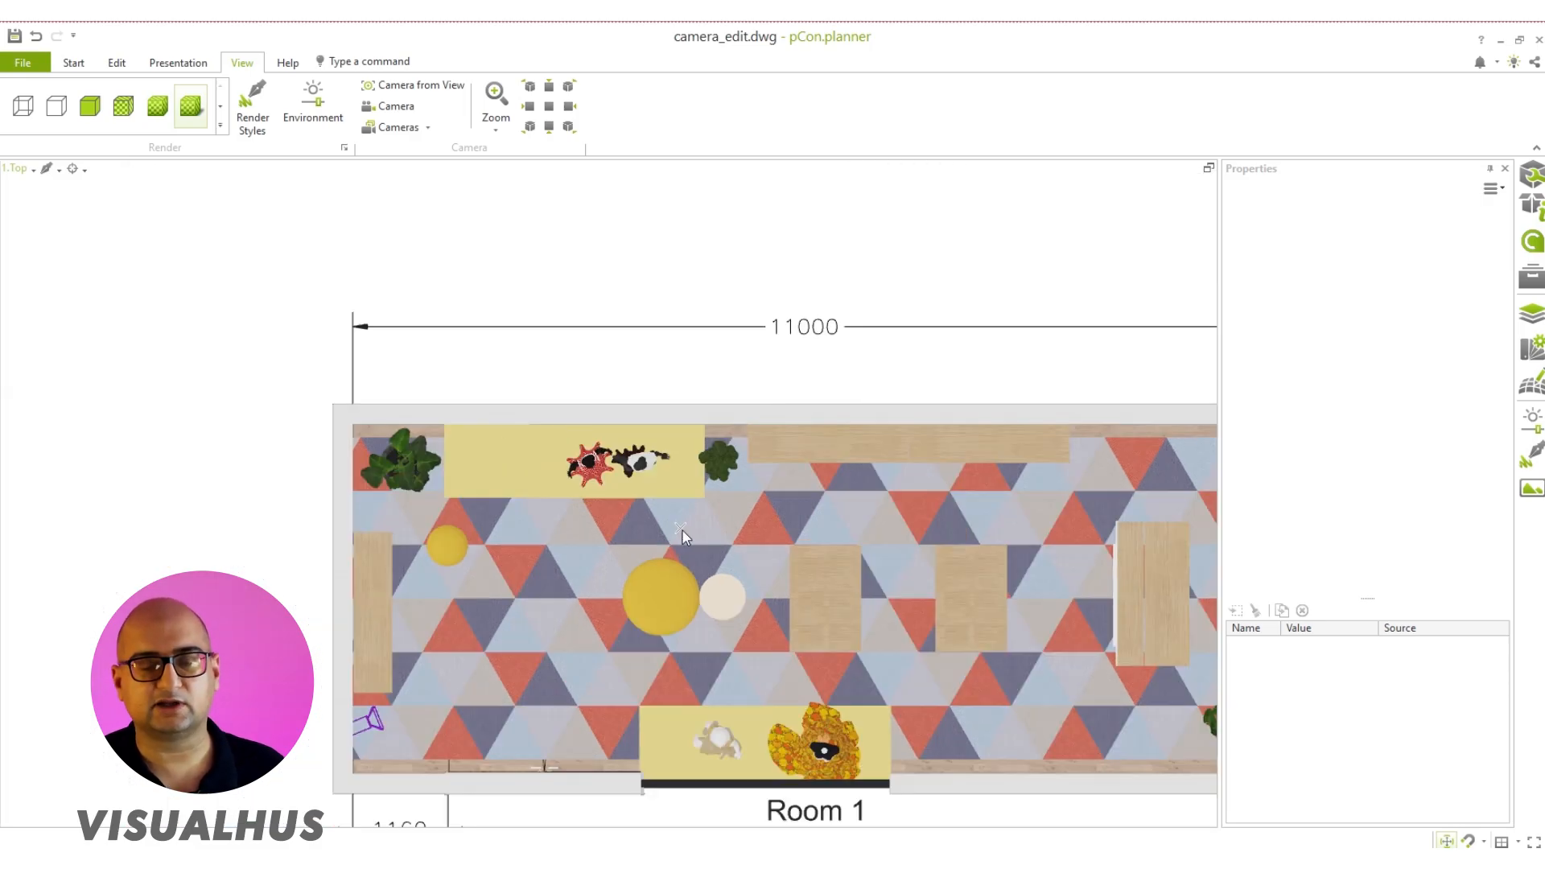
pyautogui.click(425, 90)
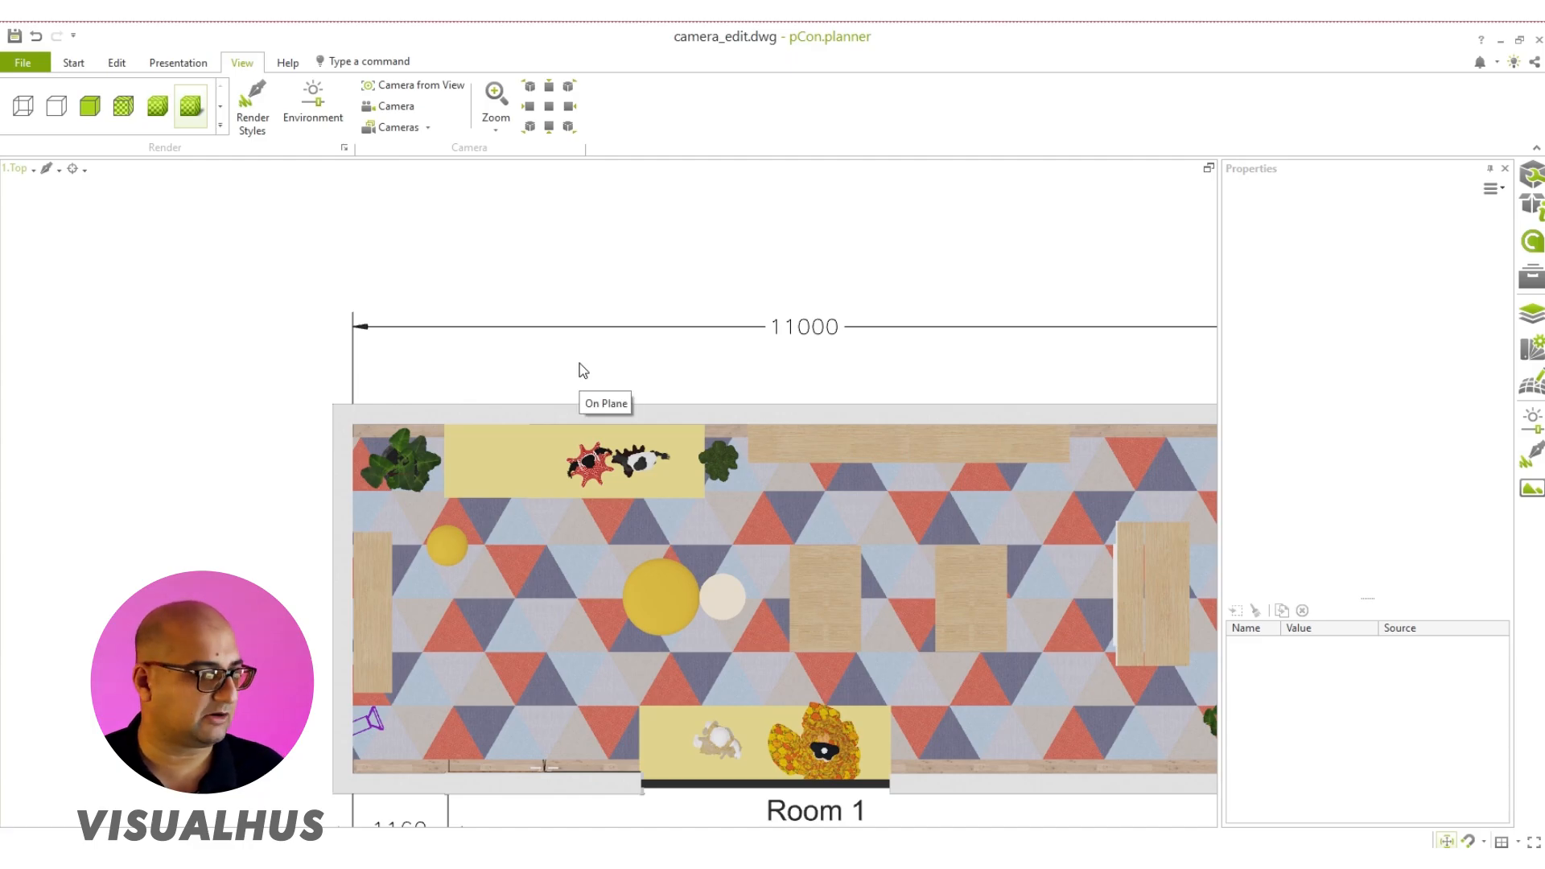
pyautogui.moveTo(580, 364); pyautogui.dragTo(501, 292, button='middle')
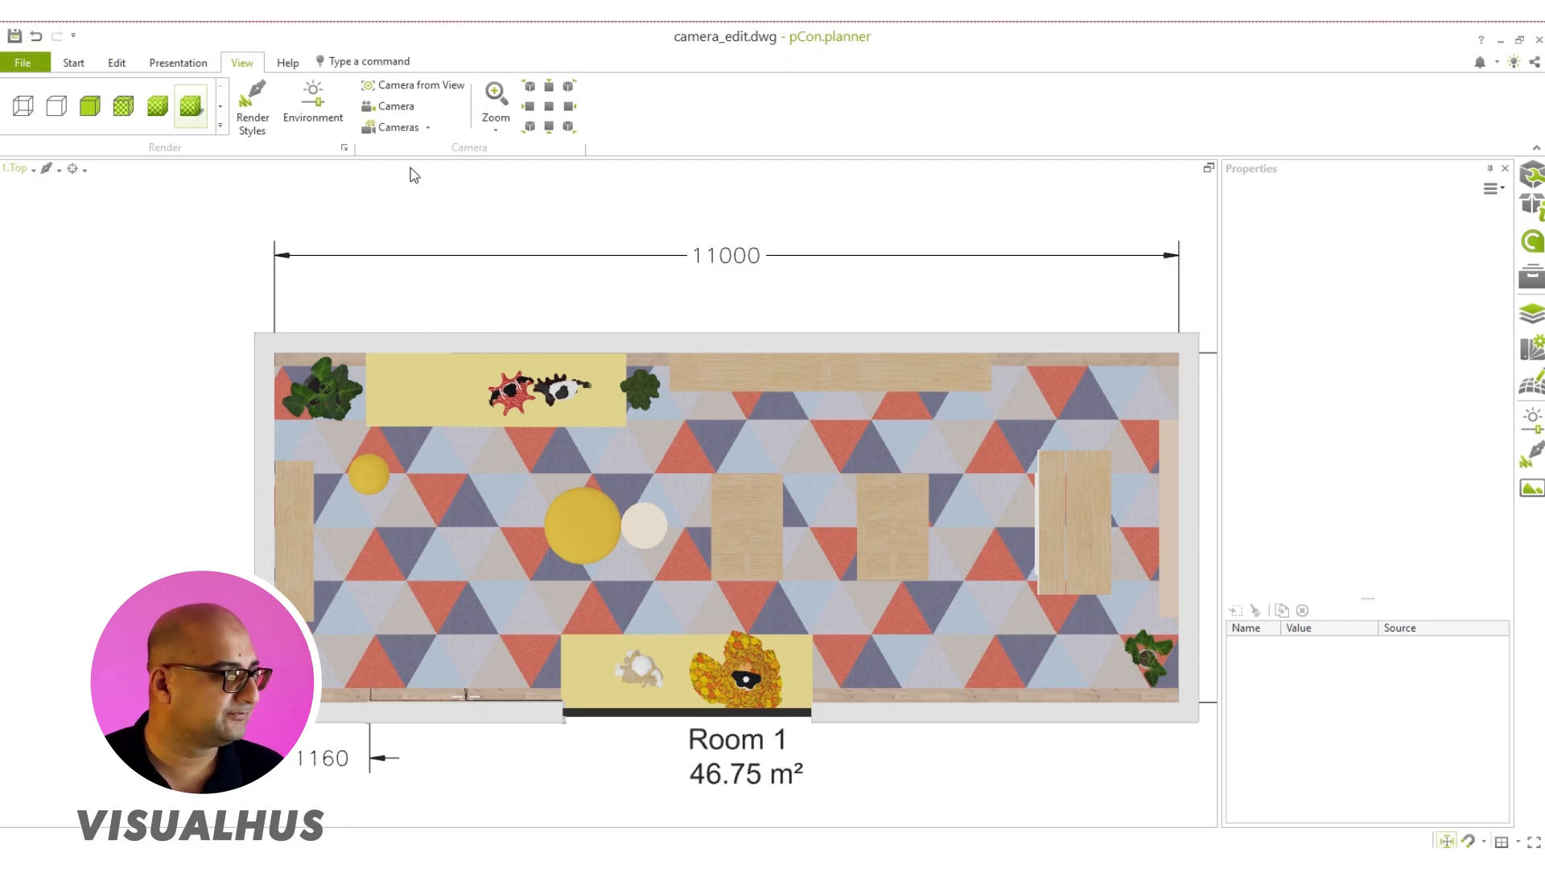
# Step: Place a second camera beside the corner plant, with its target offset about 2407 mm by 994 mm toward the large yellow pouf
pyautogui.click(395, 112)
pyautogui.scroll(2, 335, 430)
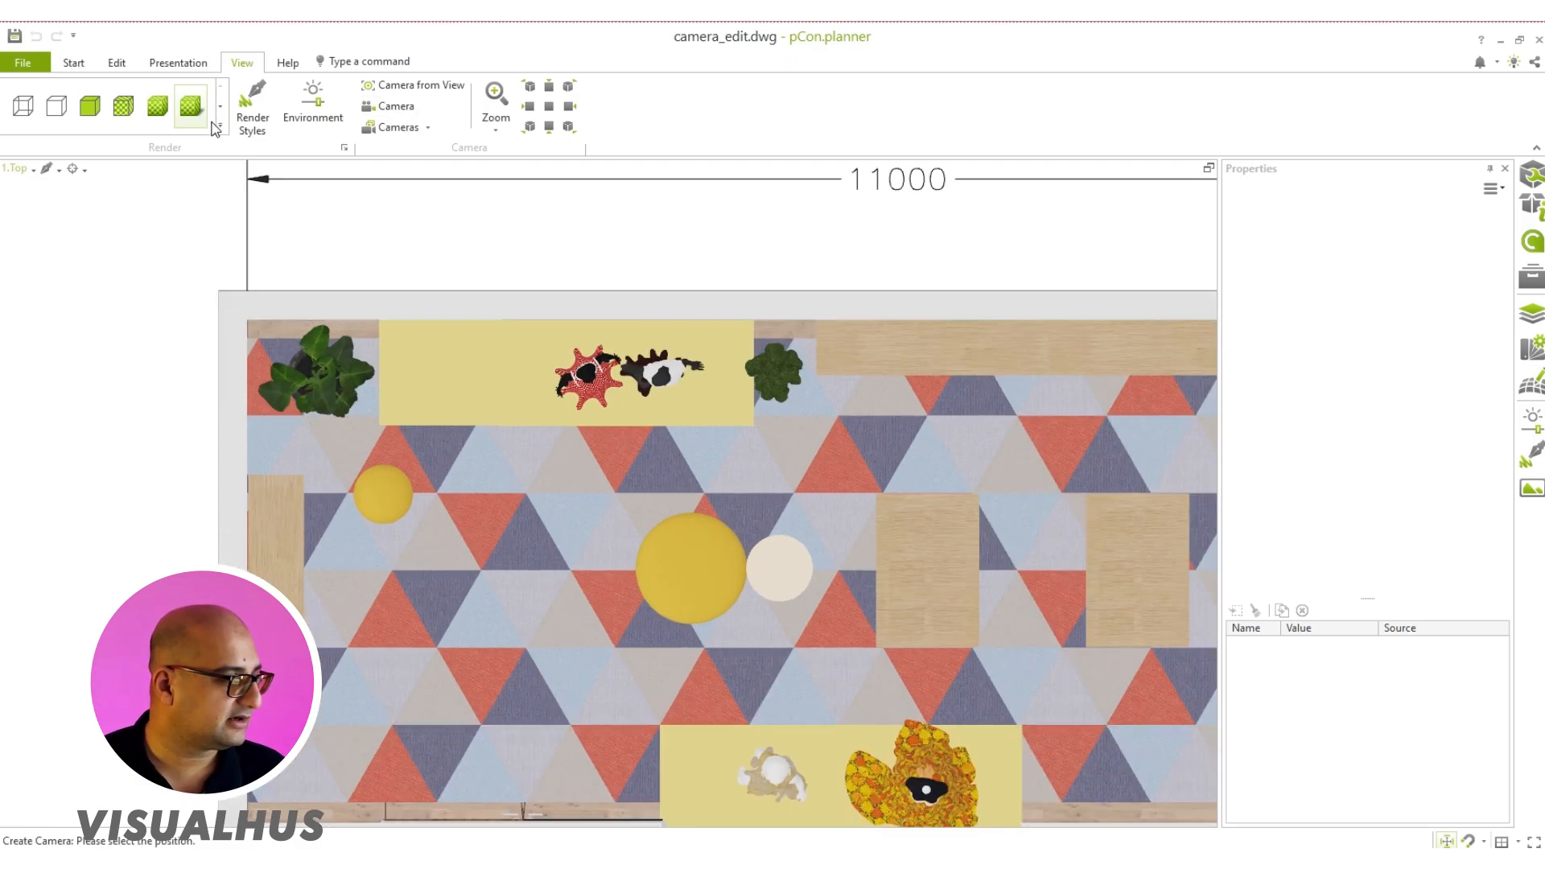
pyautogui.click(315, 433)
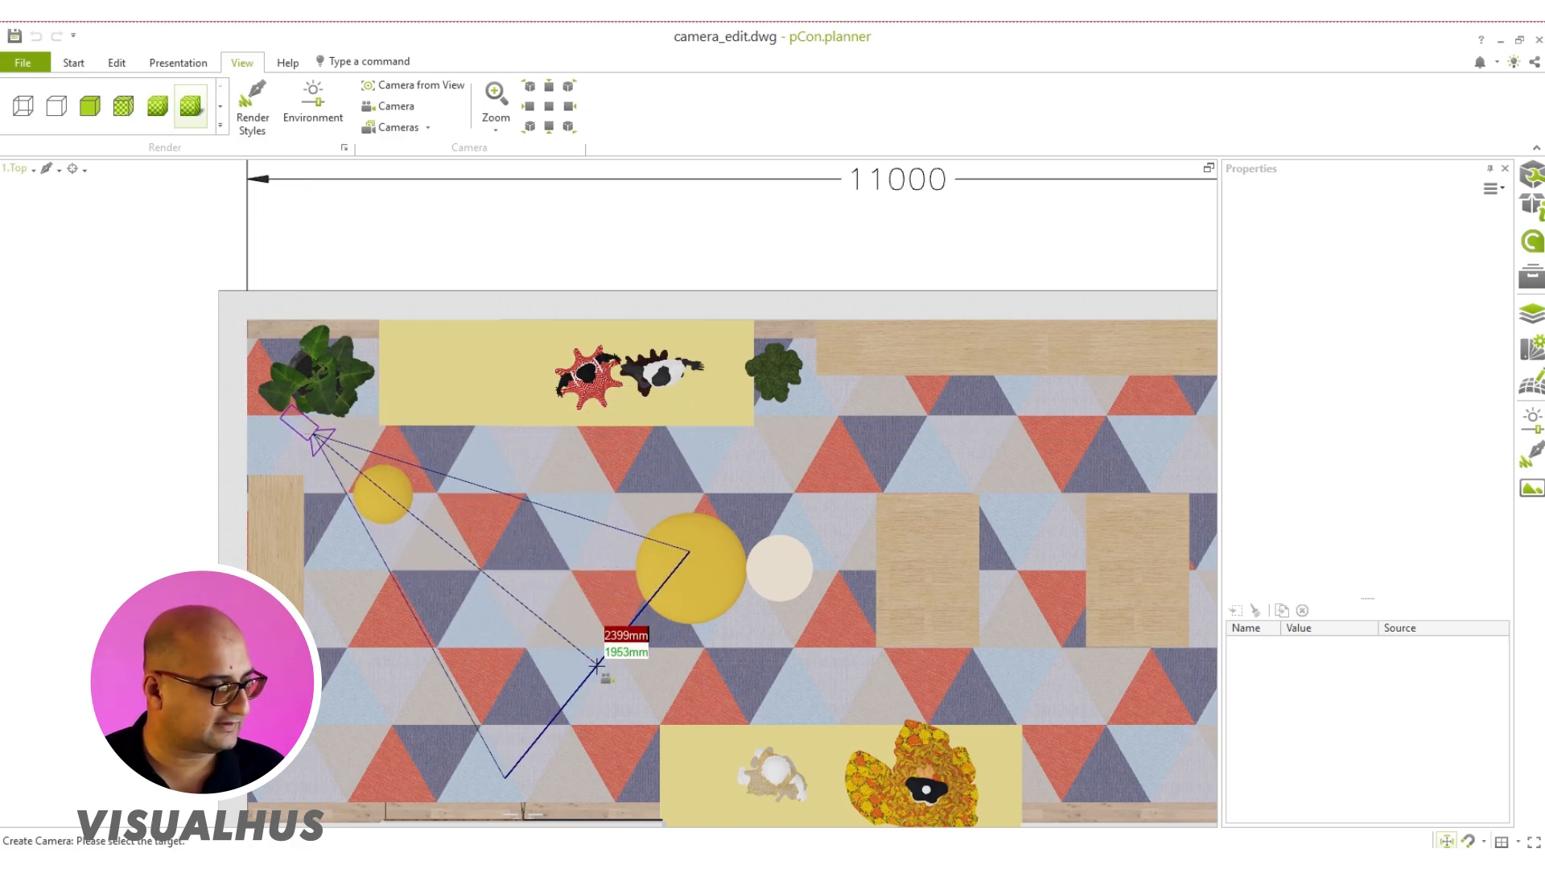
pyautogui.click(600, 552)
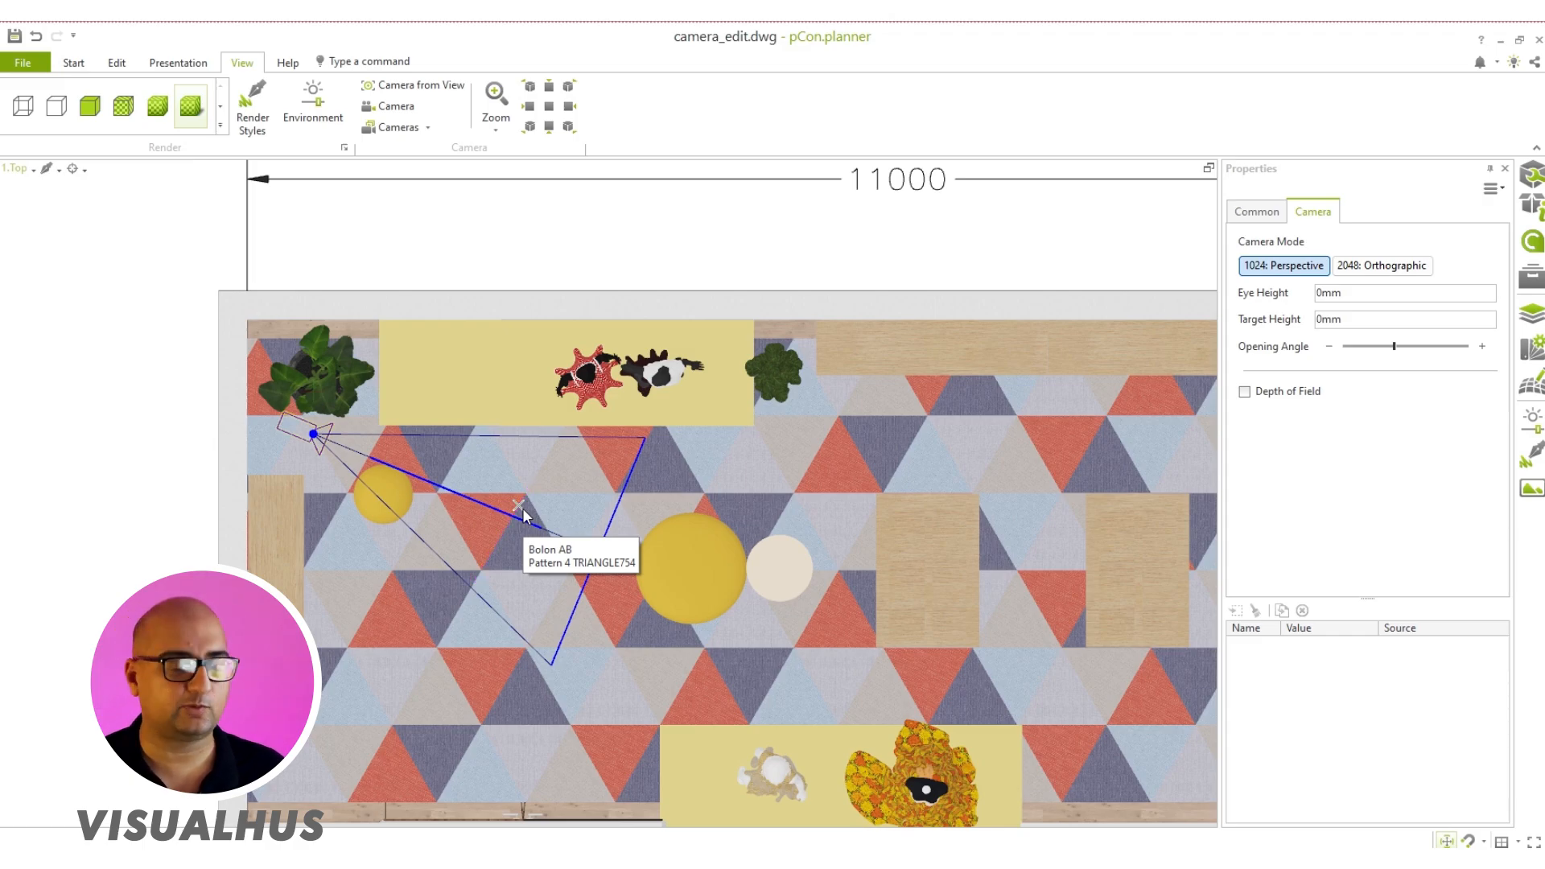
# Step: Switch to the Front view in wireframe and raise the new camera and its target to a height of about 1725 mm
pyautogui.click(18, 168)
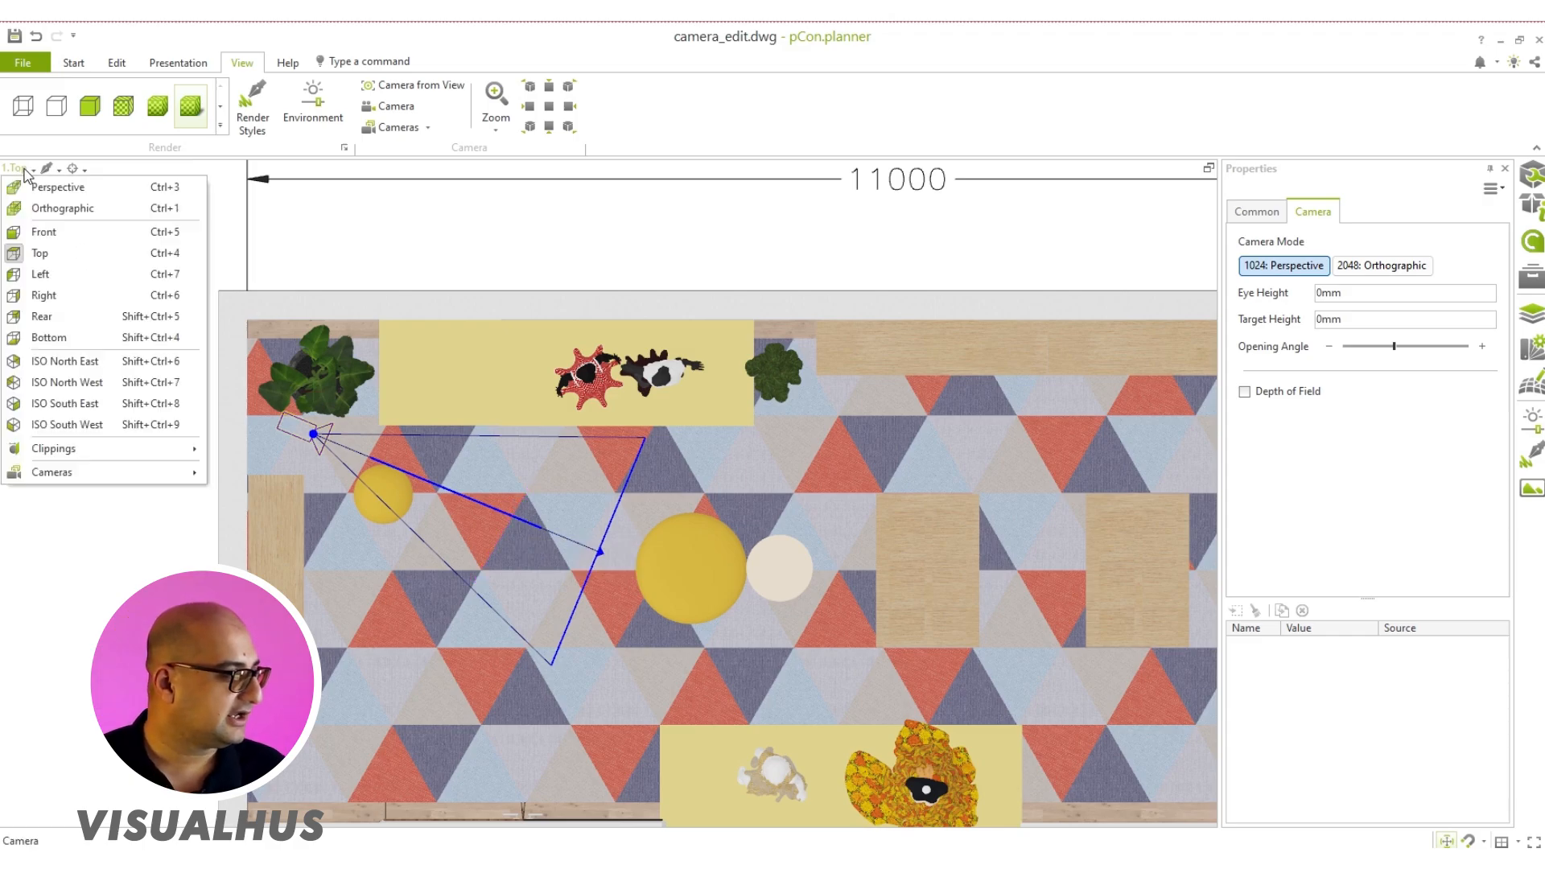
pyautogui.click(44, 232)
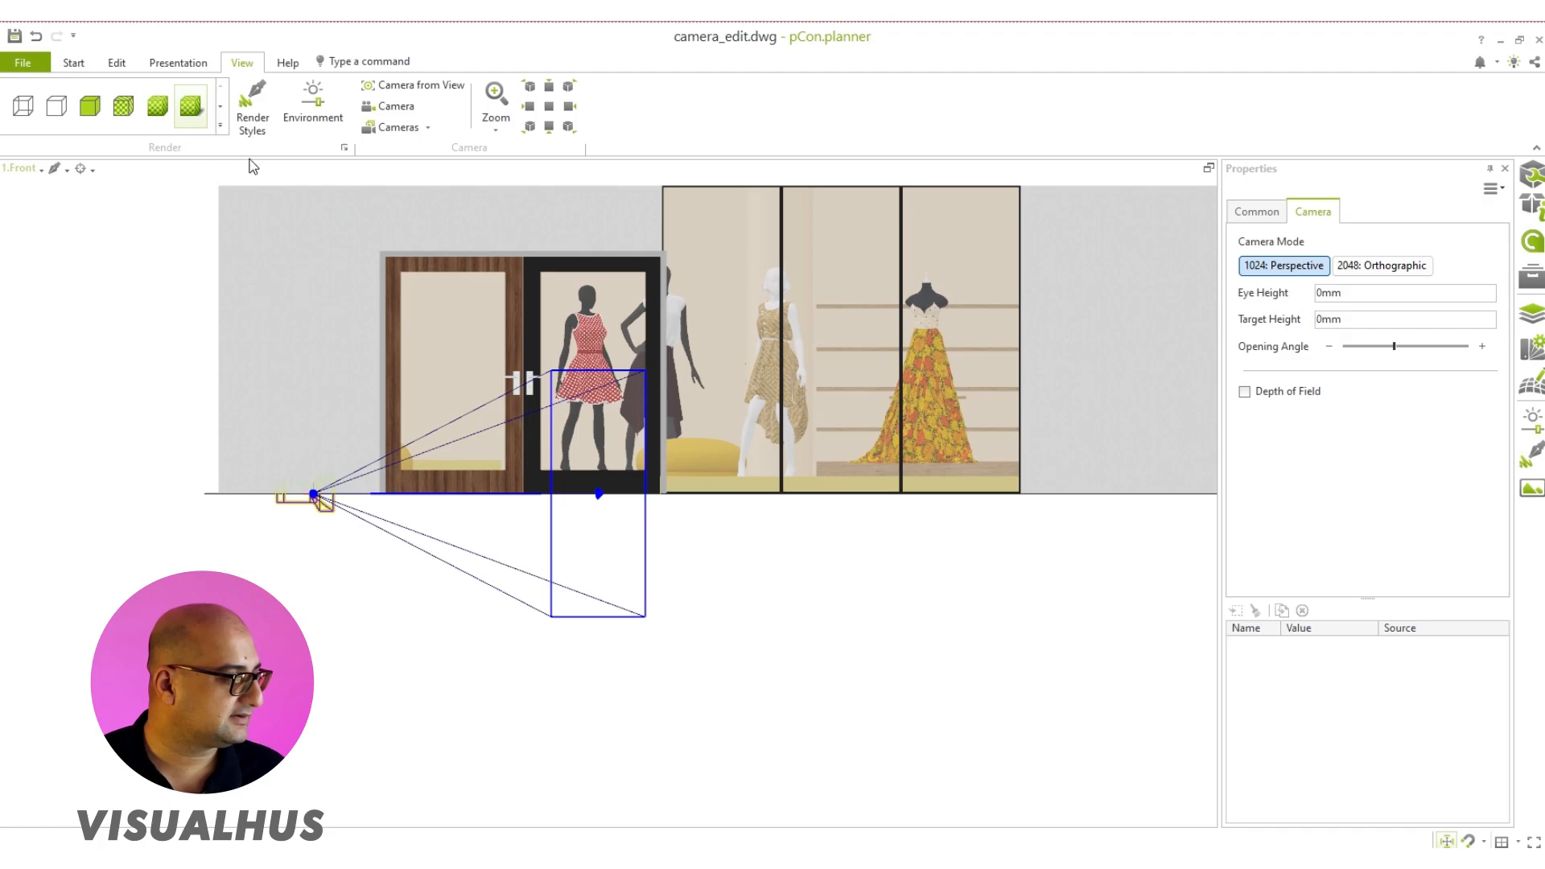
pyautogui.click(23, 105)
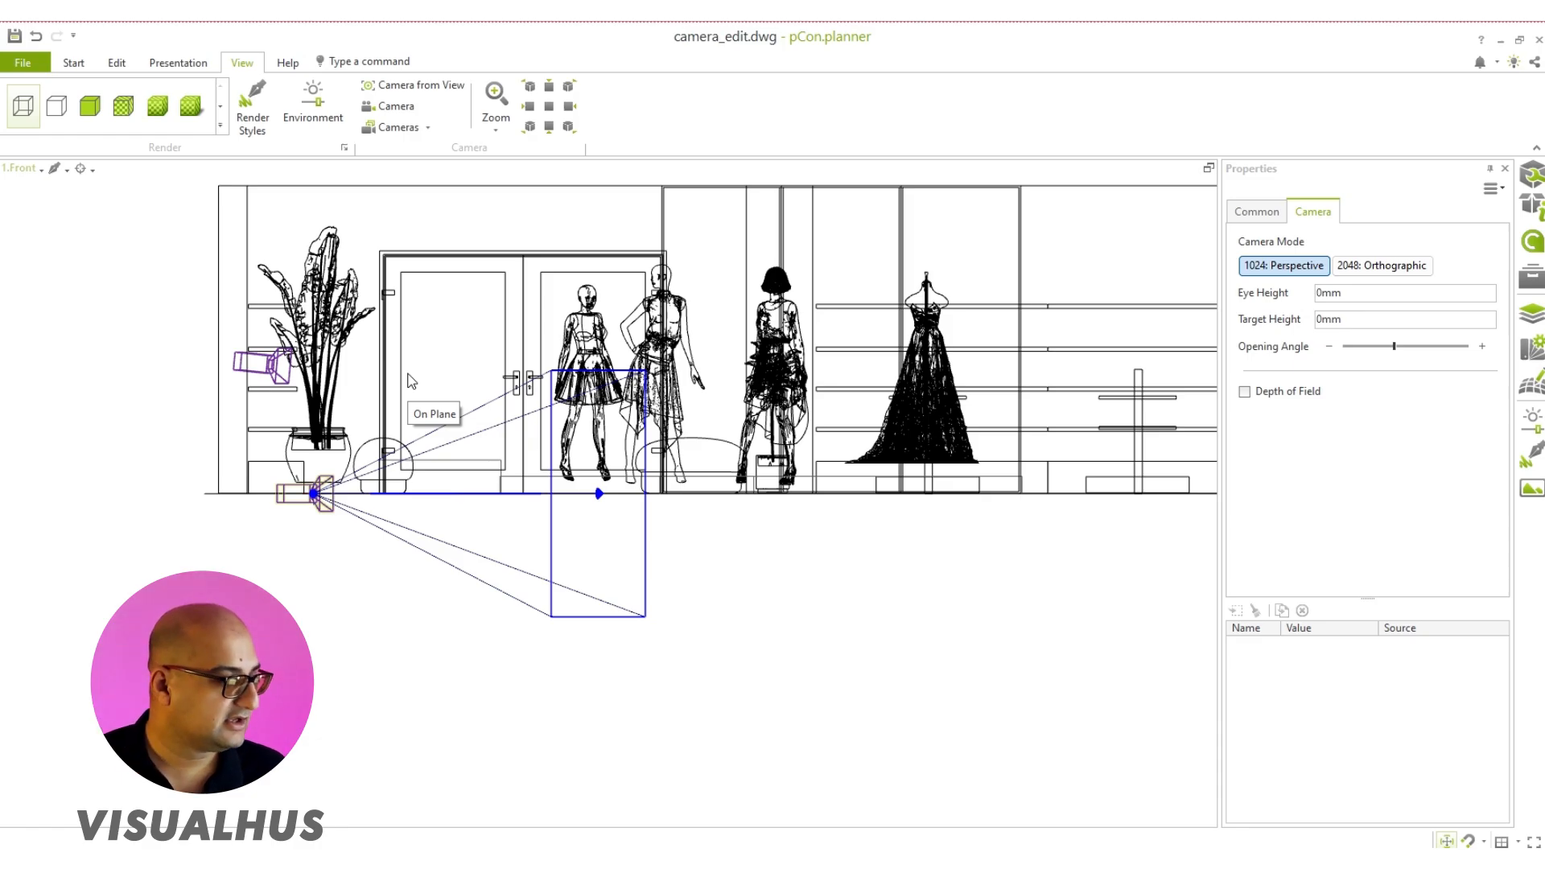
pyautogui.moveTo(476, 494); pyautogui.dragTo(477, 288)
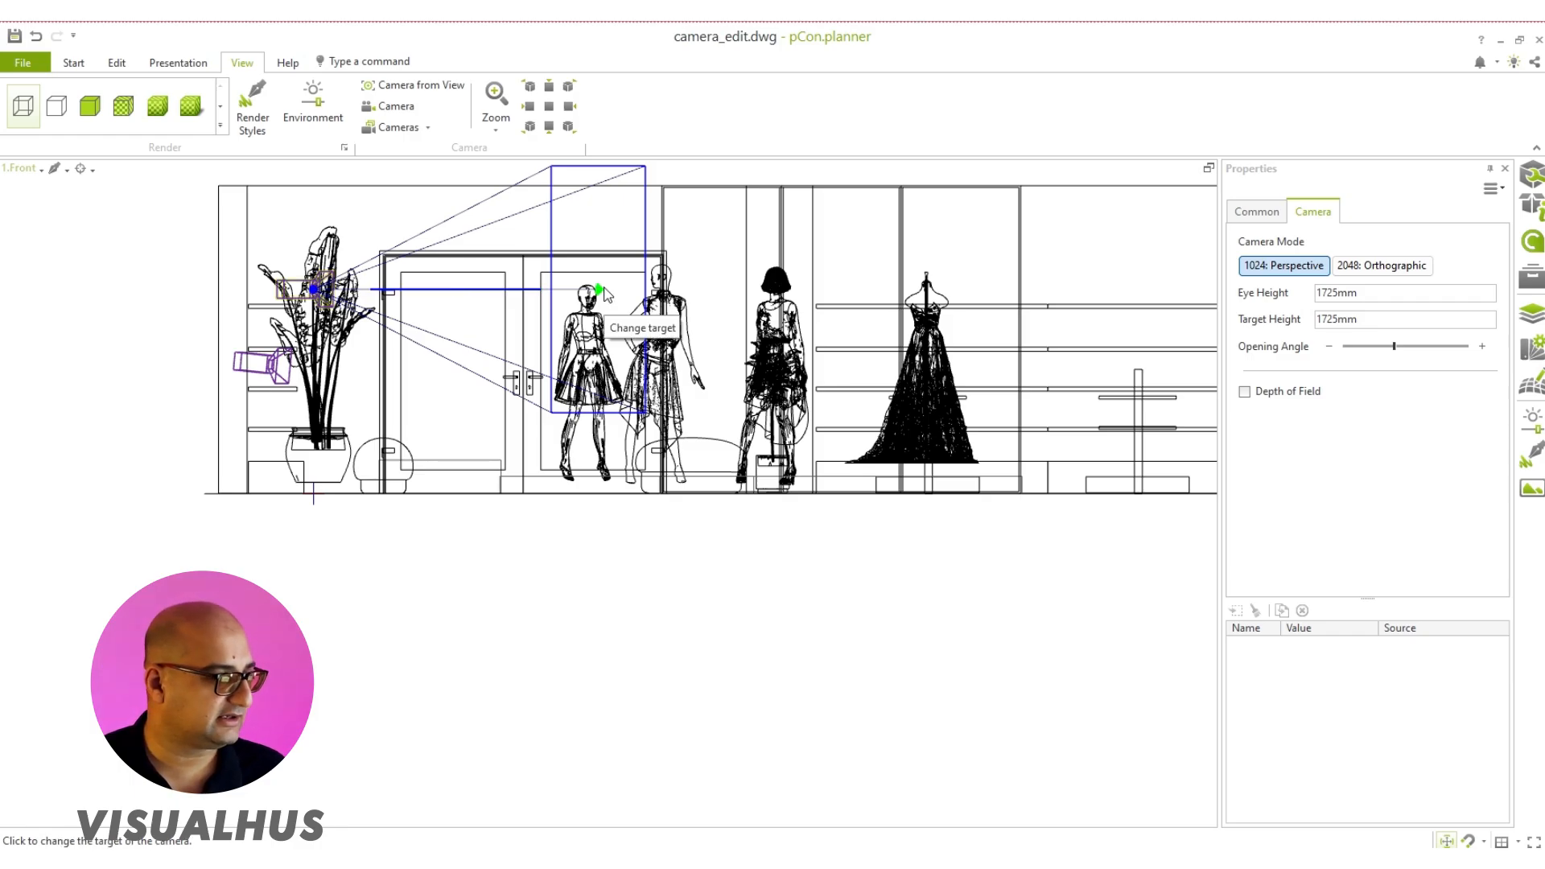
# Step: Turn off Axis Snap, lower the new camera's target to about 1181 mm and its eye point to about 1712 mm
pyautogui.moveTo(605, 293)
pyautogui.mouseDown()
pyautogui.moveTo(627, 310)
pyautogui.moveTo(632, 362)
pyautogui.moveTo(637, 320)
pyautogui.mouseUp()
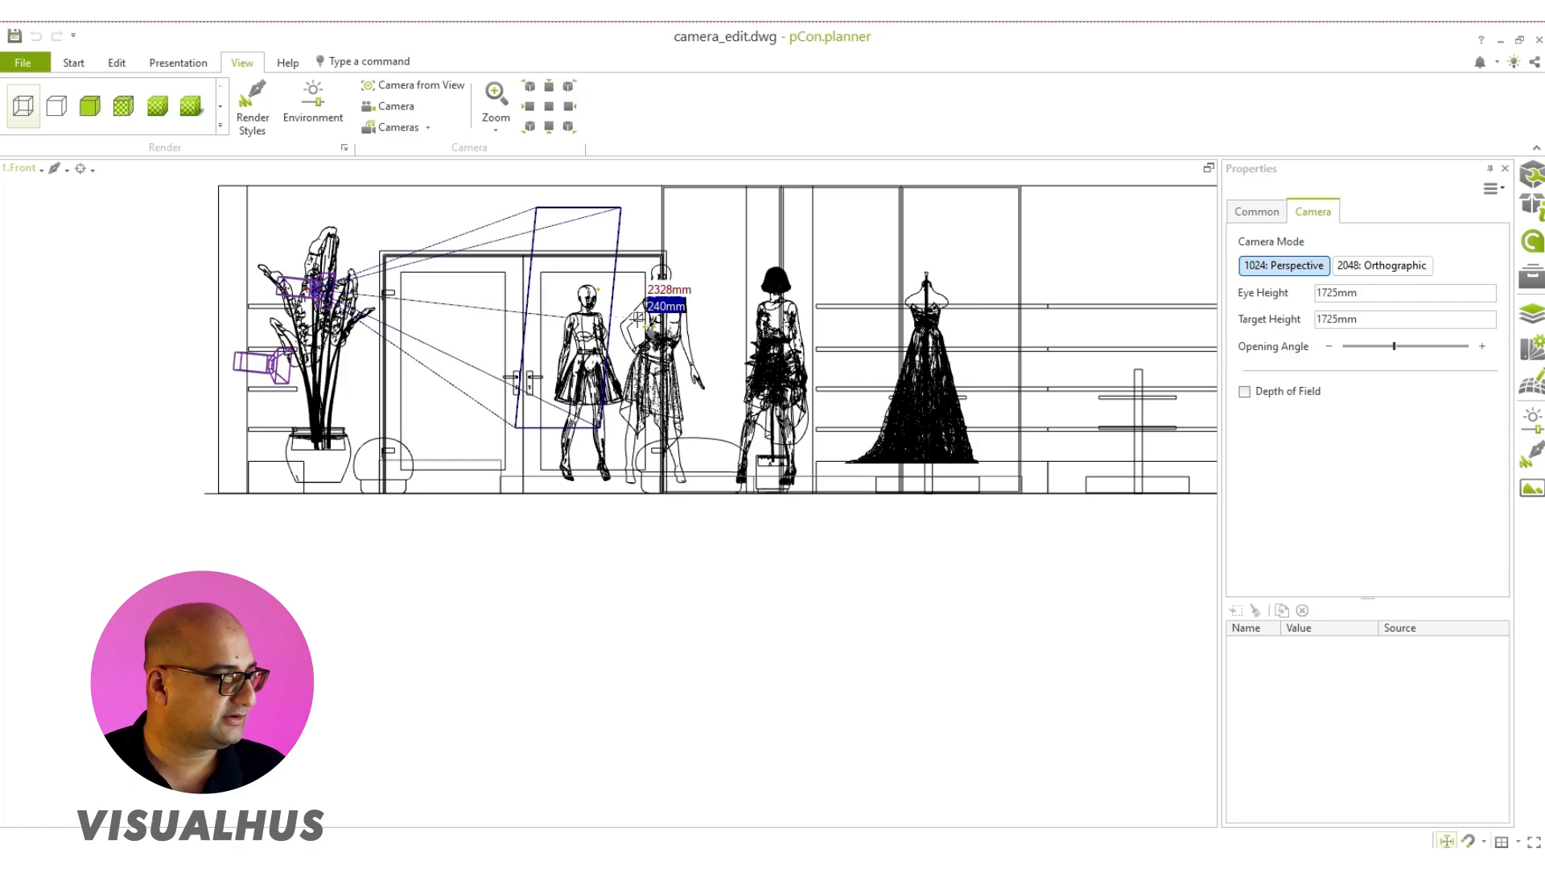
pyautogui.moveTo(602, 289); pyautogui.dragTo(715, 409, button='middle')
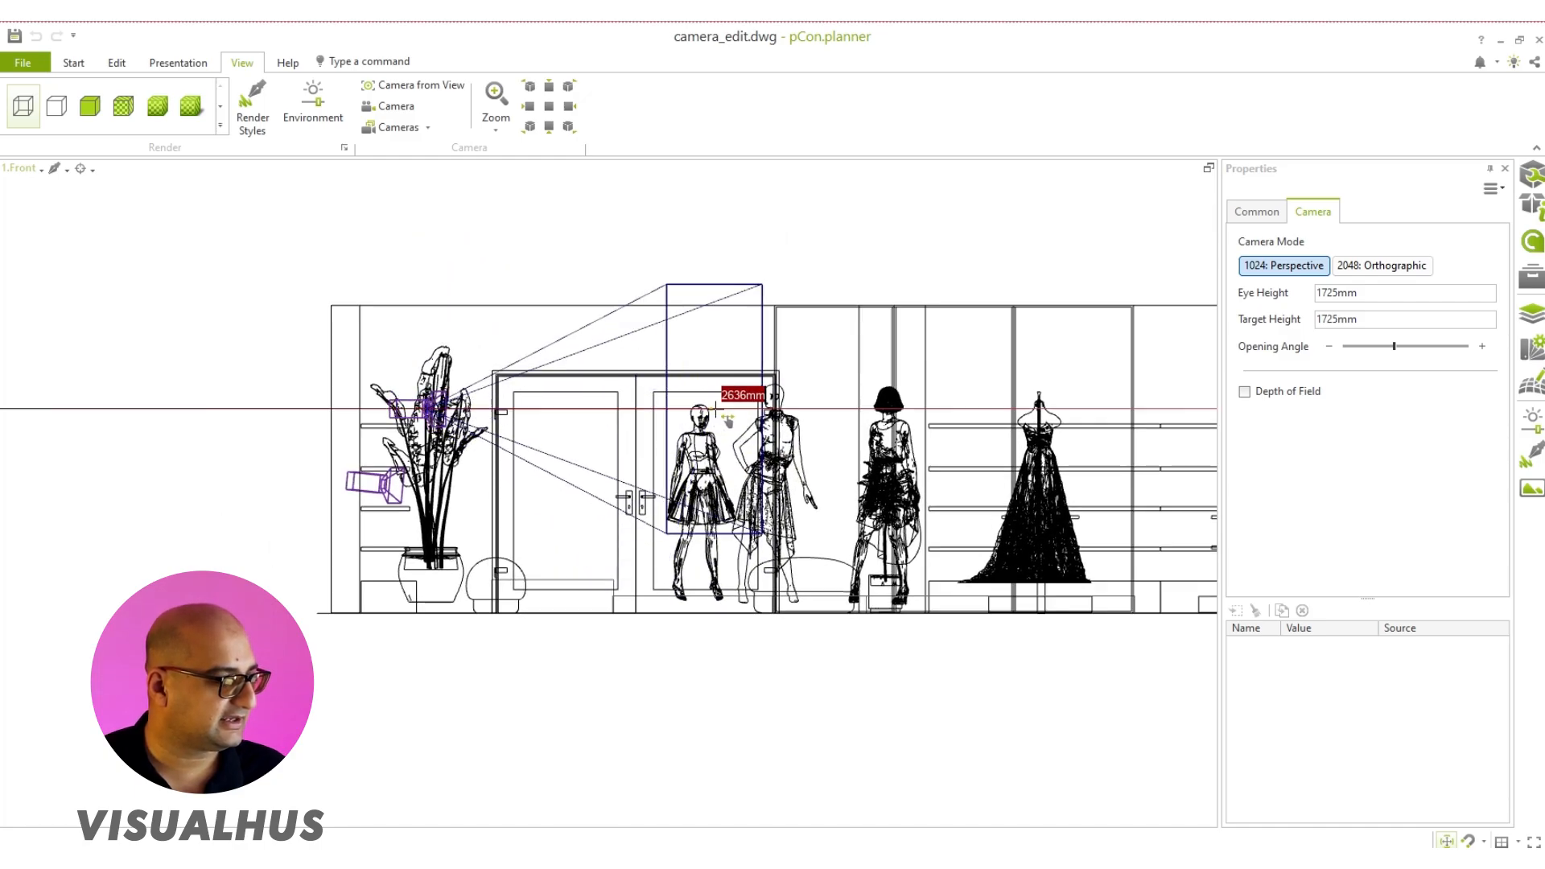
pyautogui.scroll(1, 715, 409)
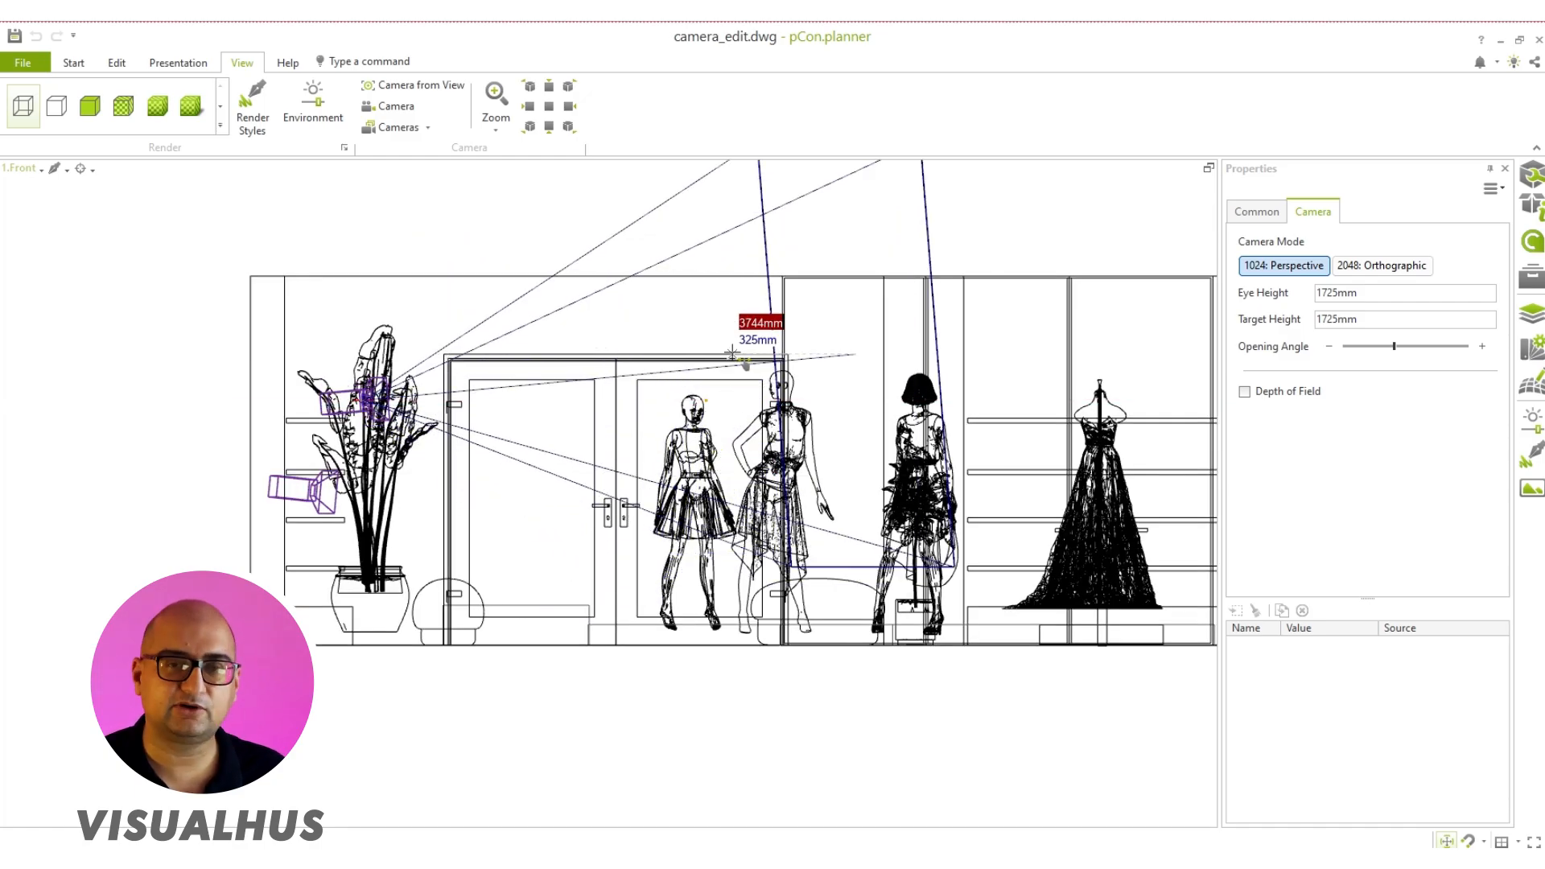
pyautogui.rightClick(706, 305)
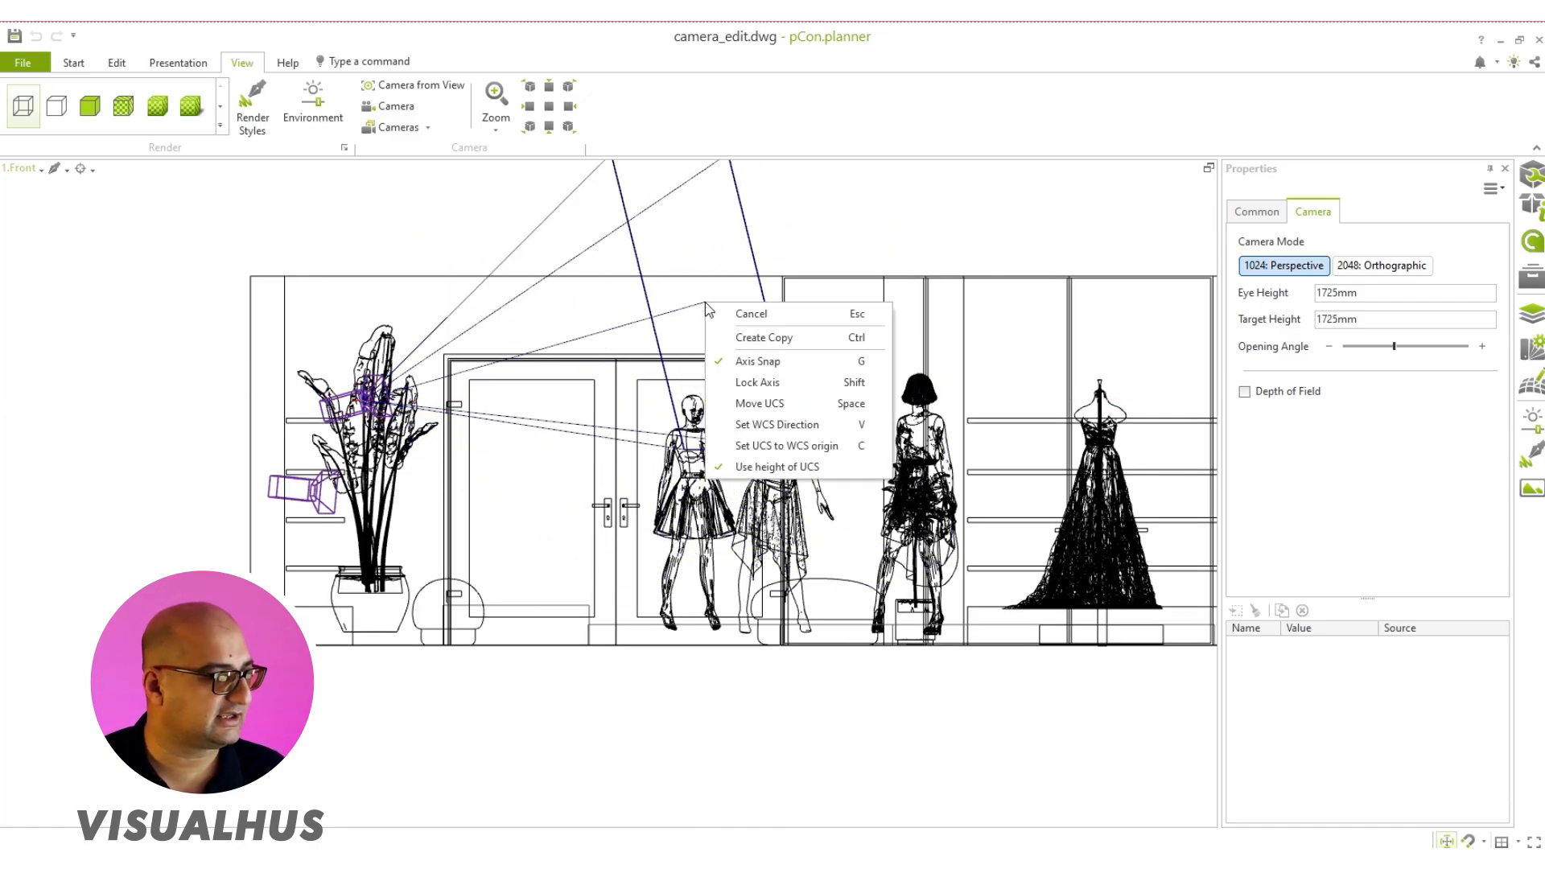
pyautogui.click(732, 364)
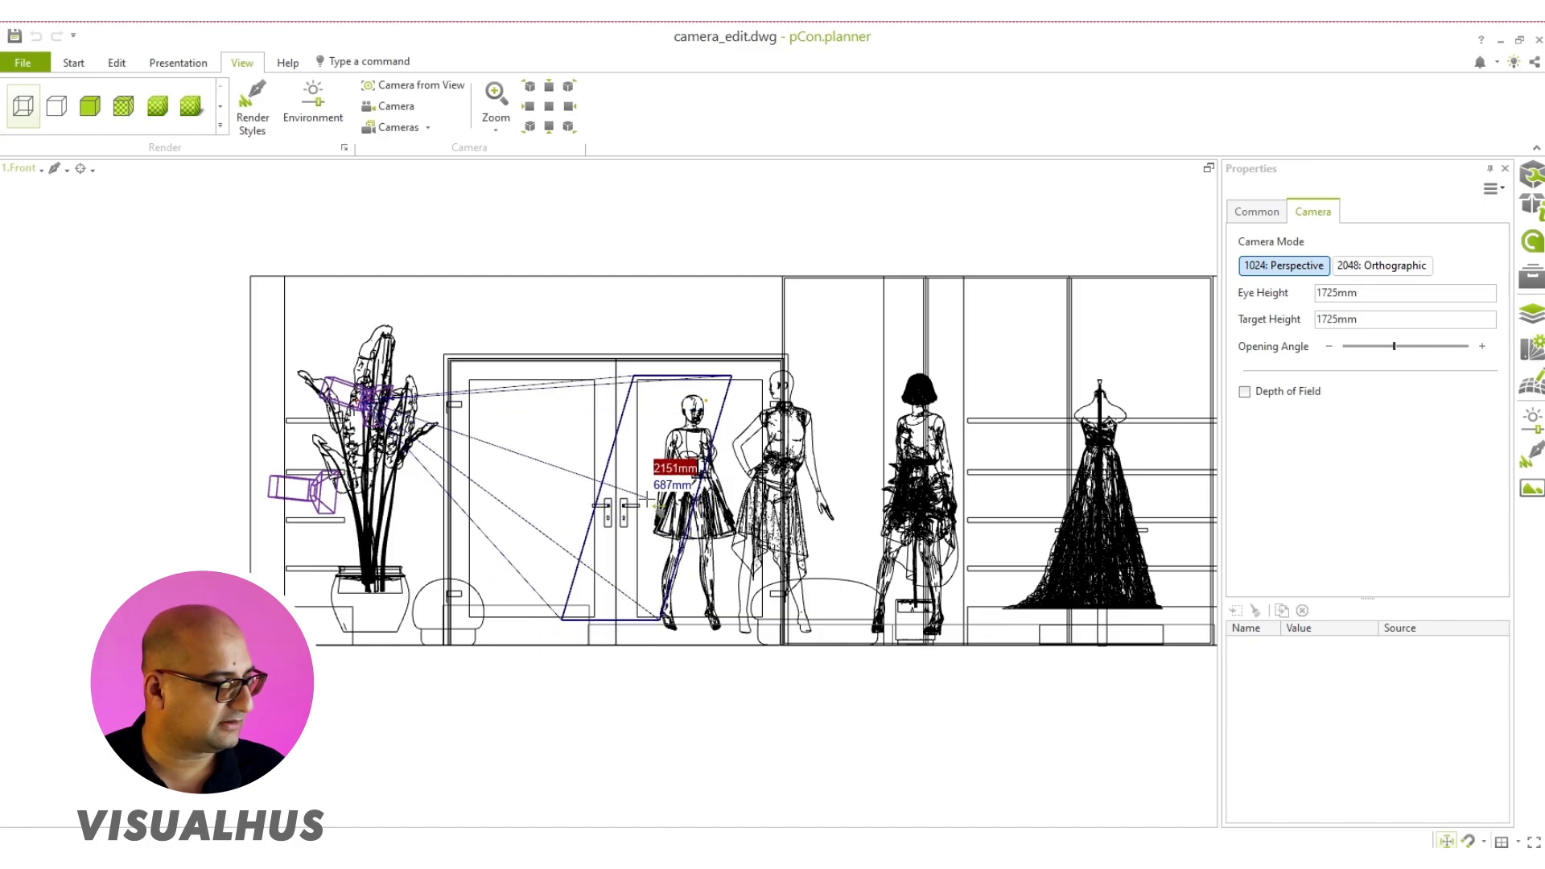
pyautogui.click(651, 478)
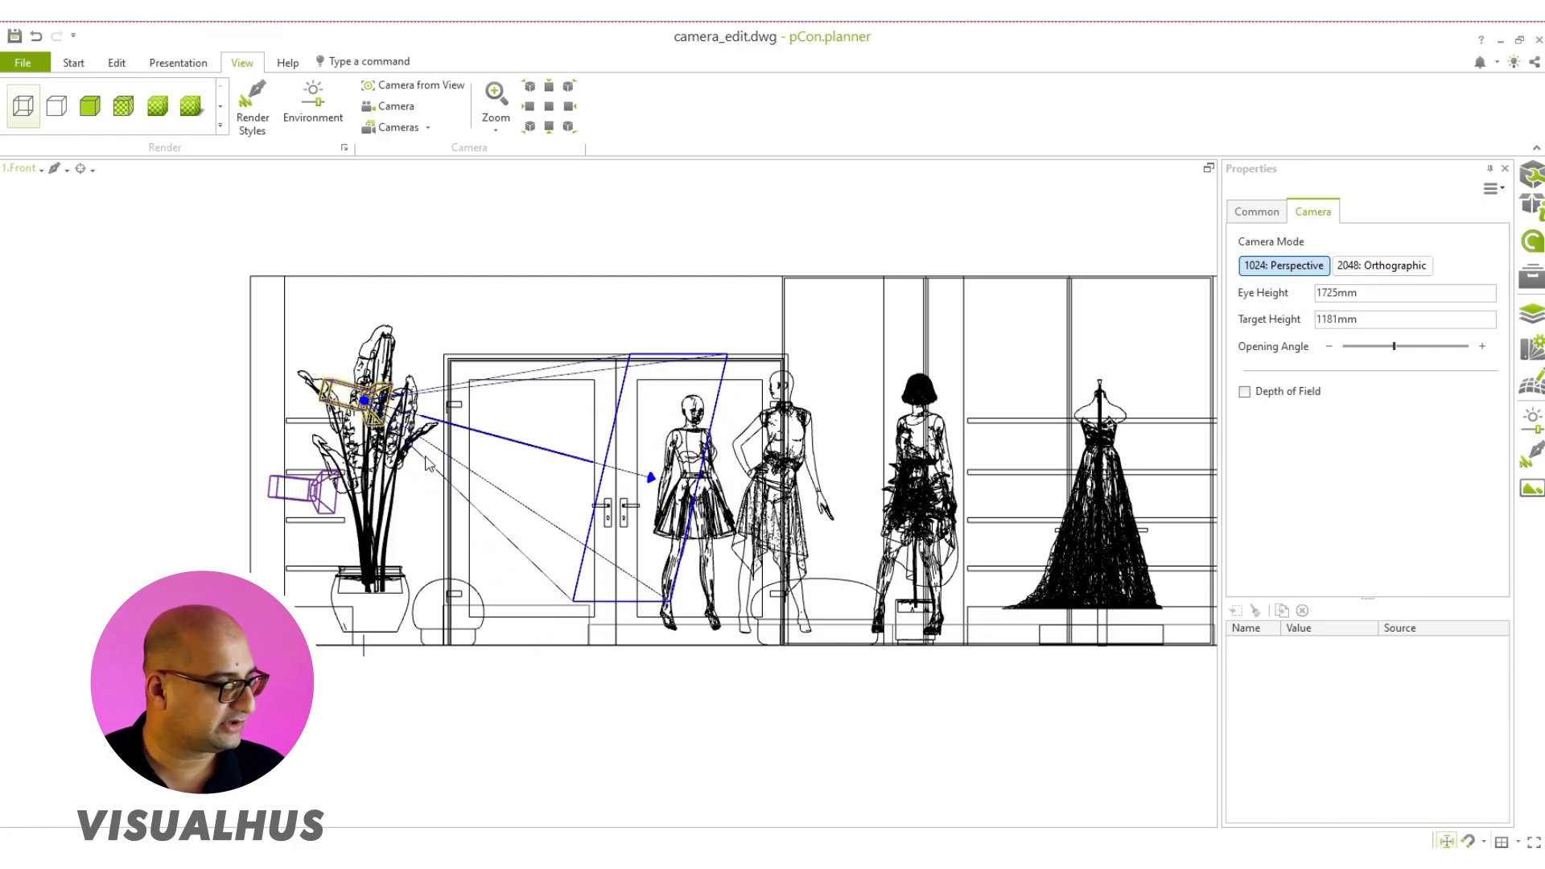
pyautogui.click(364, 400)
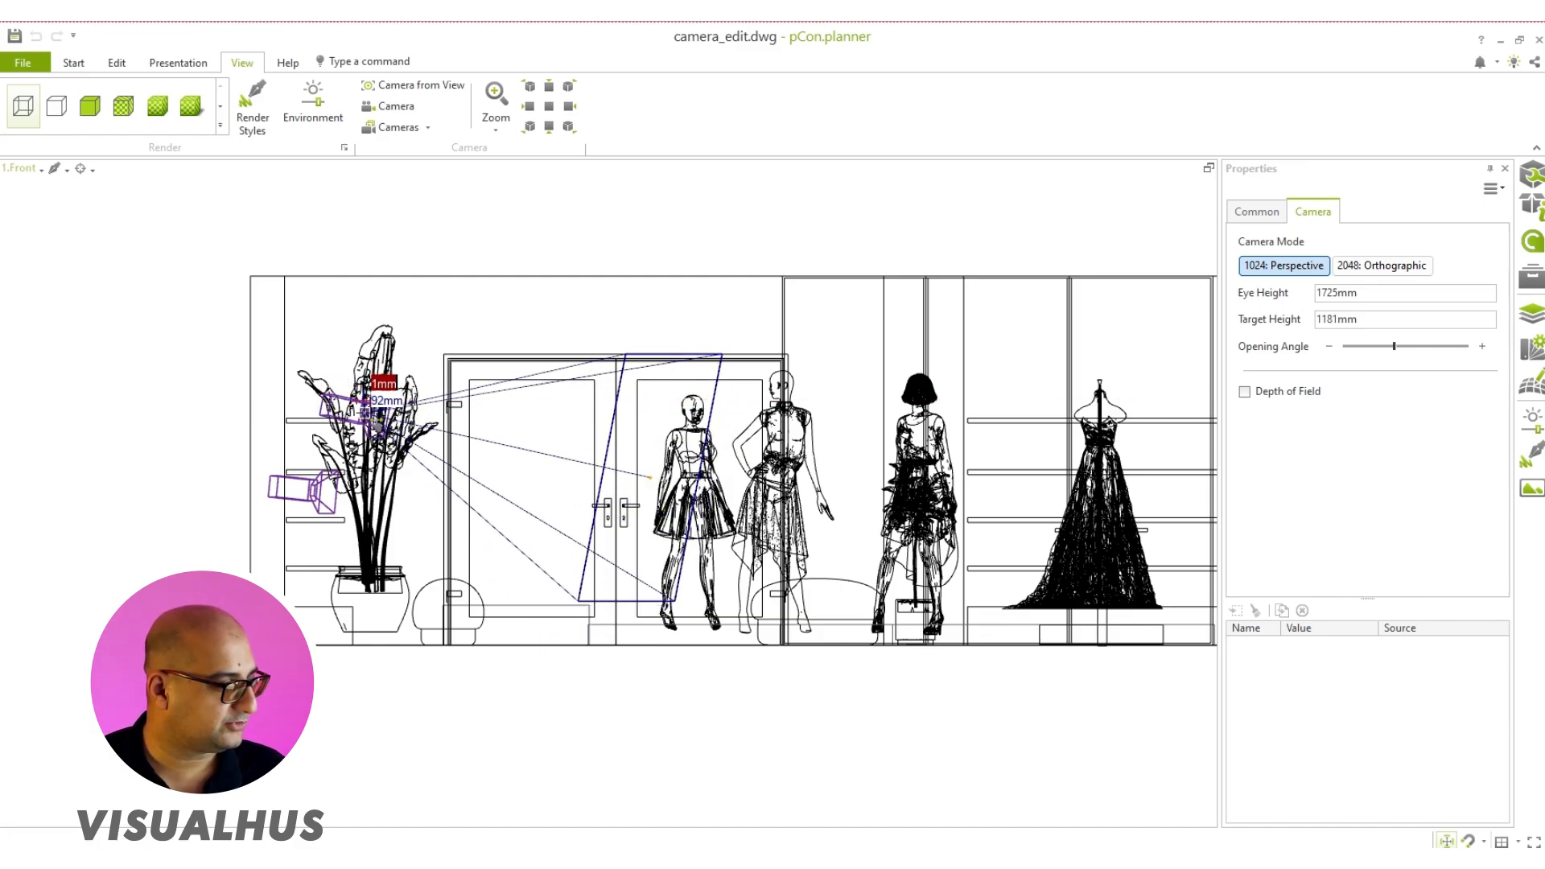
pyautogui.click(367, 402)
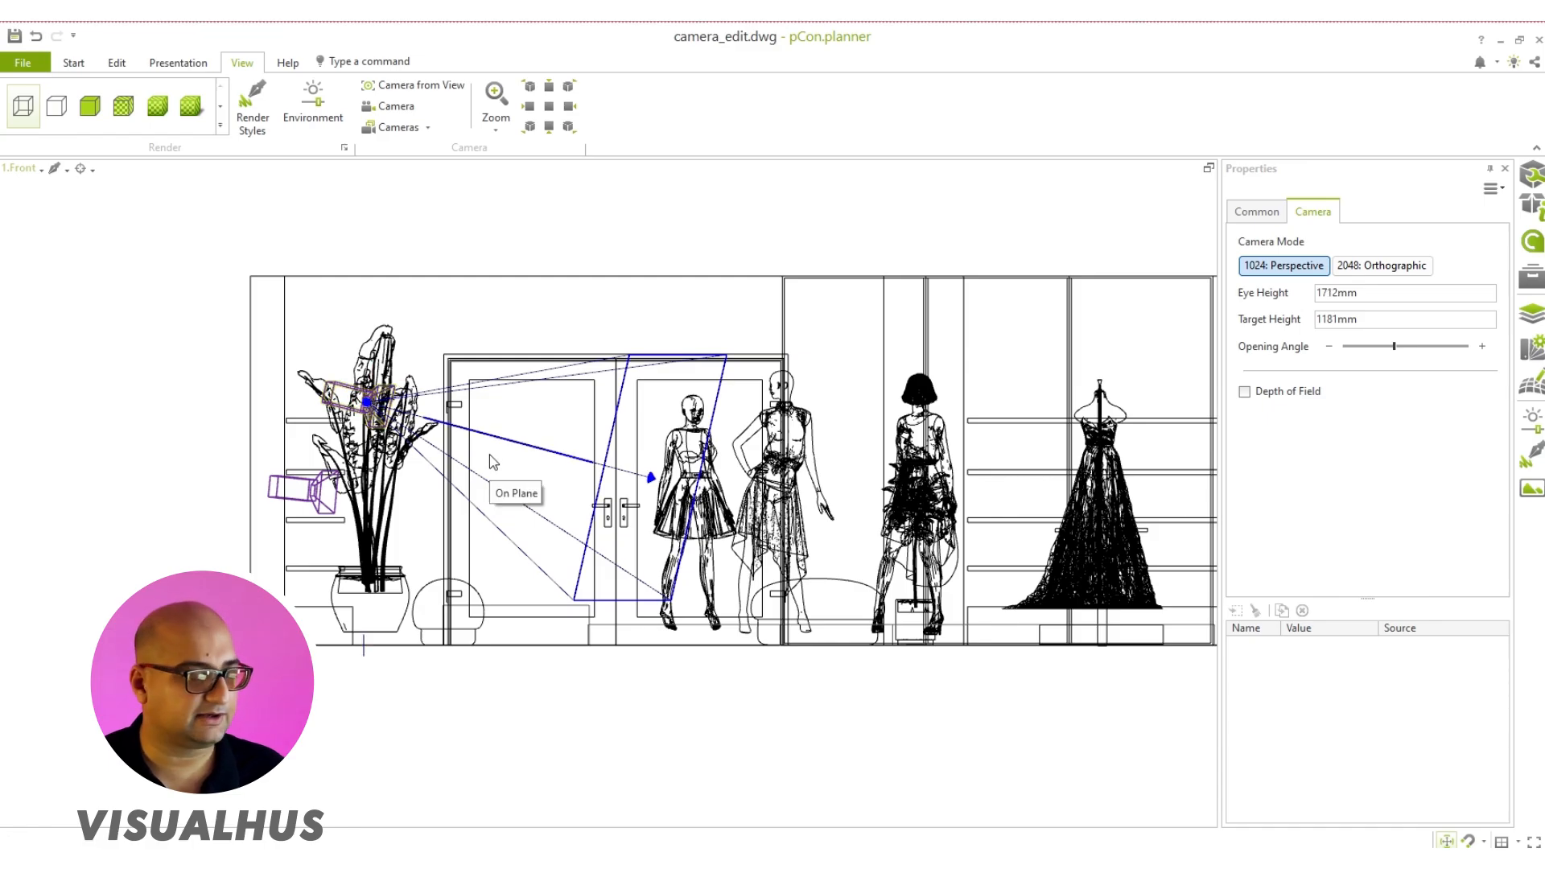
# Step: Restore the split layout and show Camera 2 in the first viewport with the realistic textured render style
pyautogui.click(428, 128)
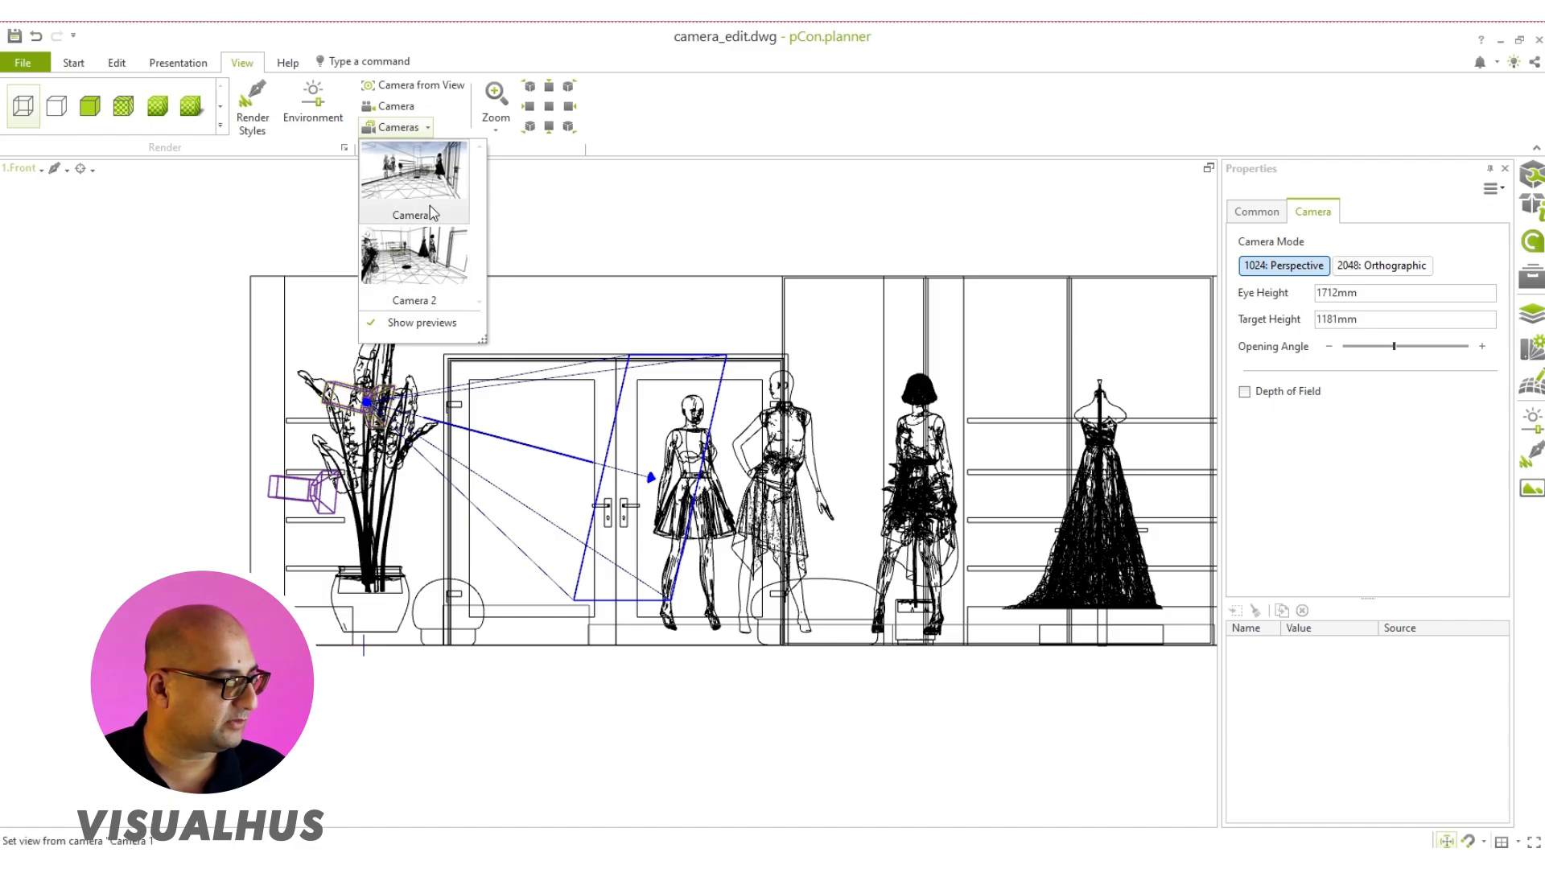
pyautogui.click(407, 301)
pyautogui.click(1209, 169)
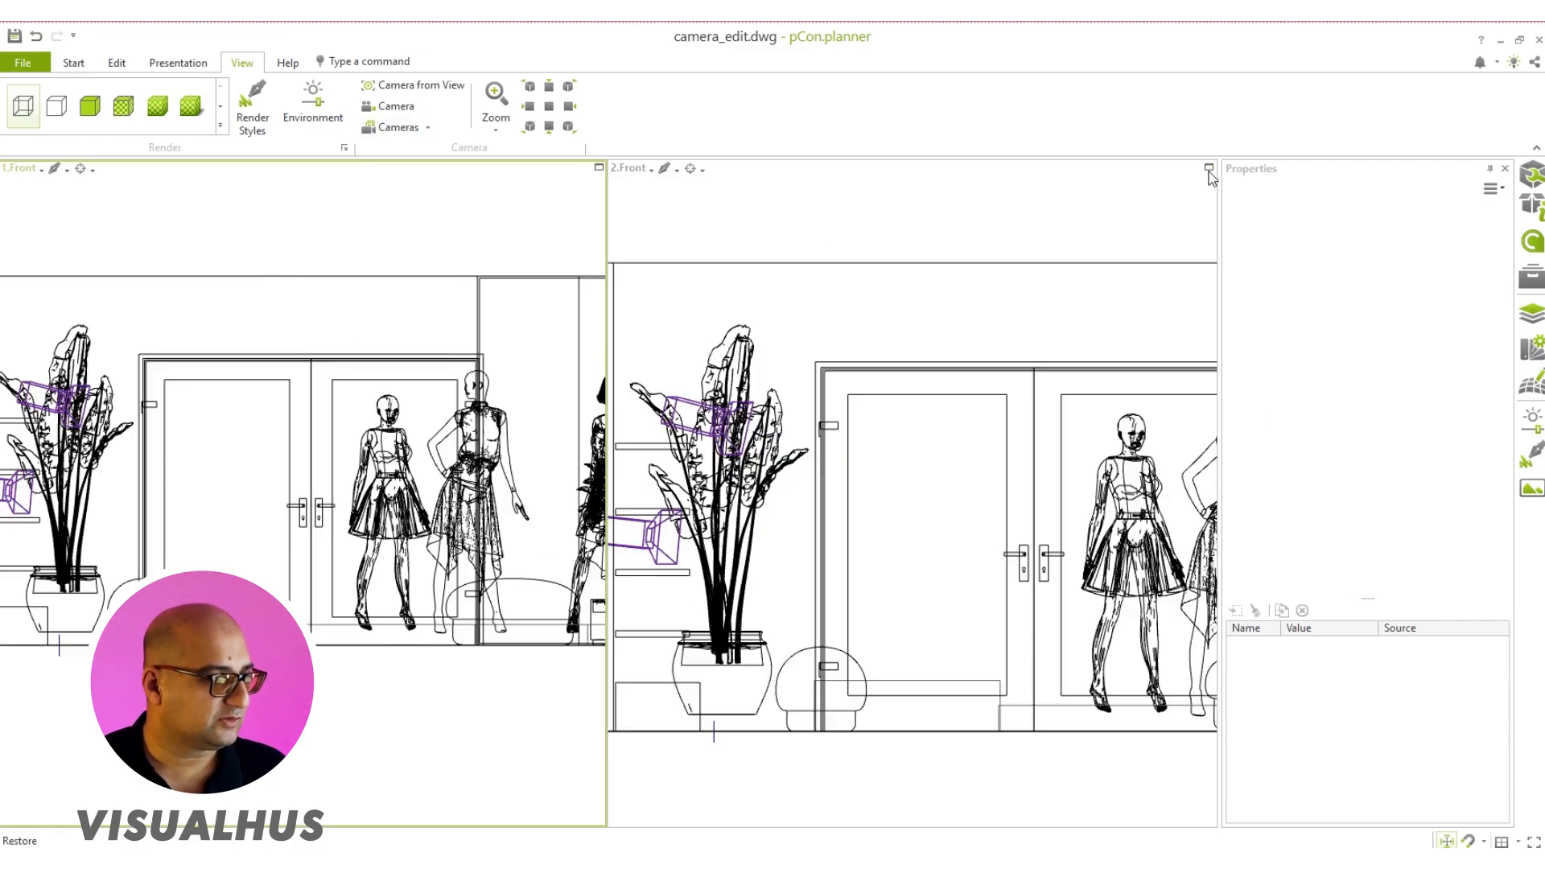
pyautogui.click(367, 131)
pyautogui.click(412, 337)
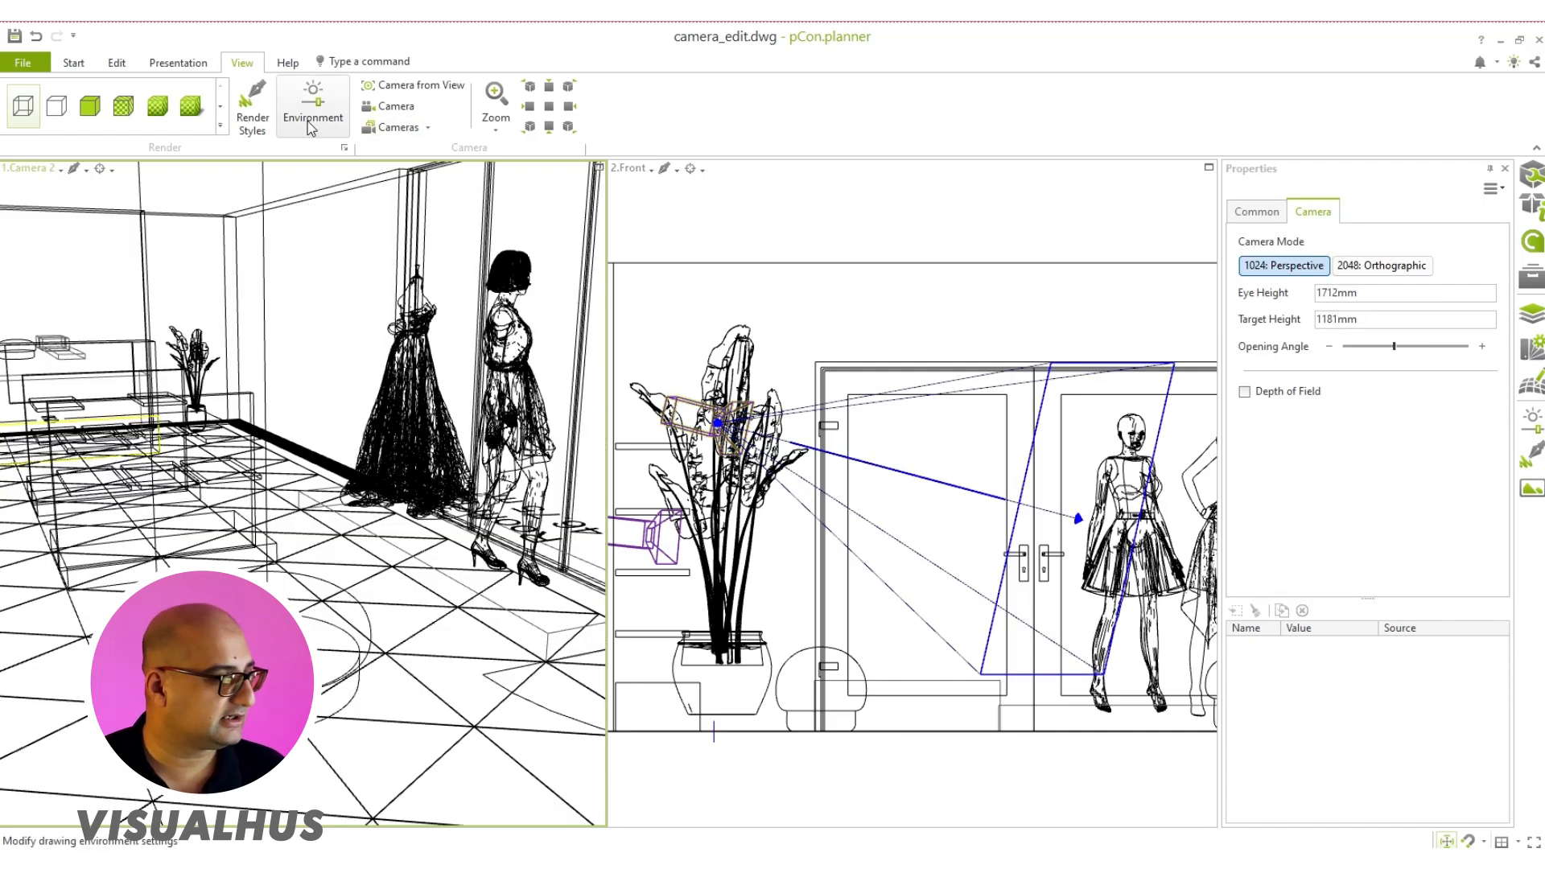
pyautogui.click(192, 106)
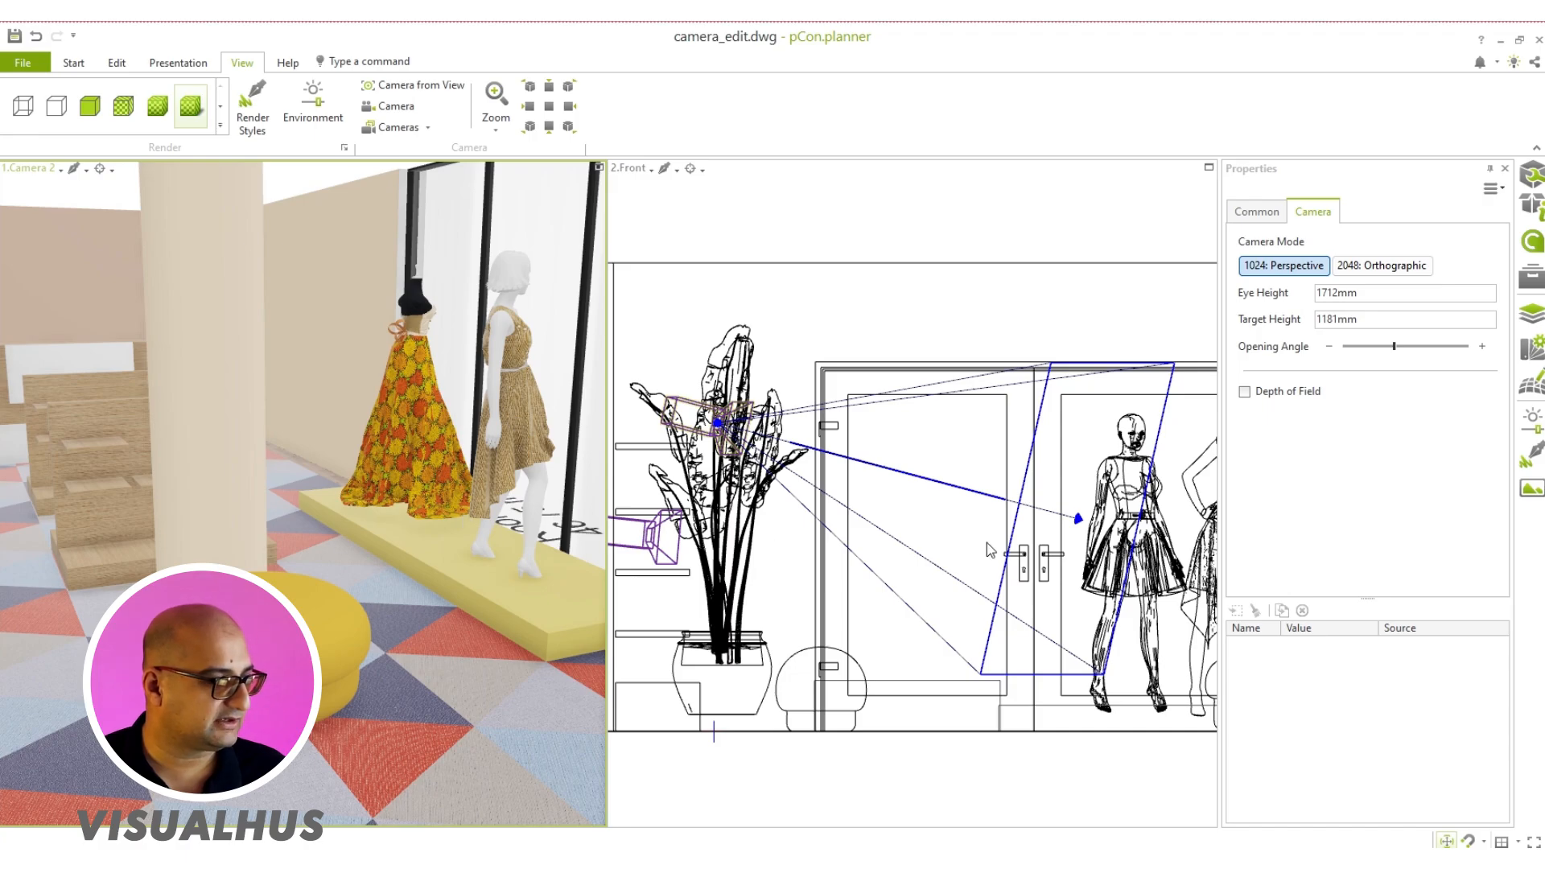
# Step: Move Camera 2's target in the Front view to a height of about 1203 mm, in front of the glass doors
pyautogui.scroll(-1, 999, 539)
pyautogui.scroll(1, 1049, 531)
pyautogui.click(1056, 521)
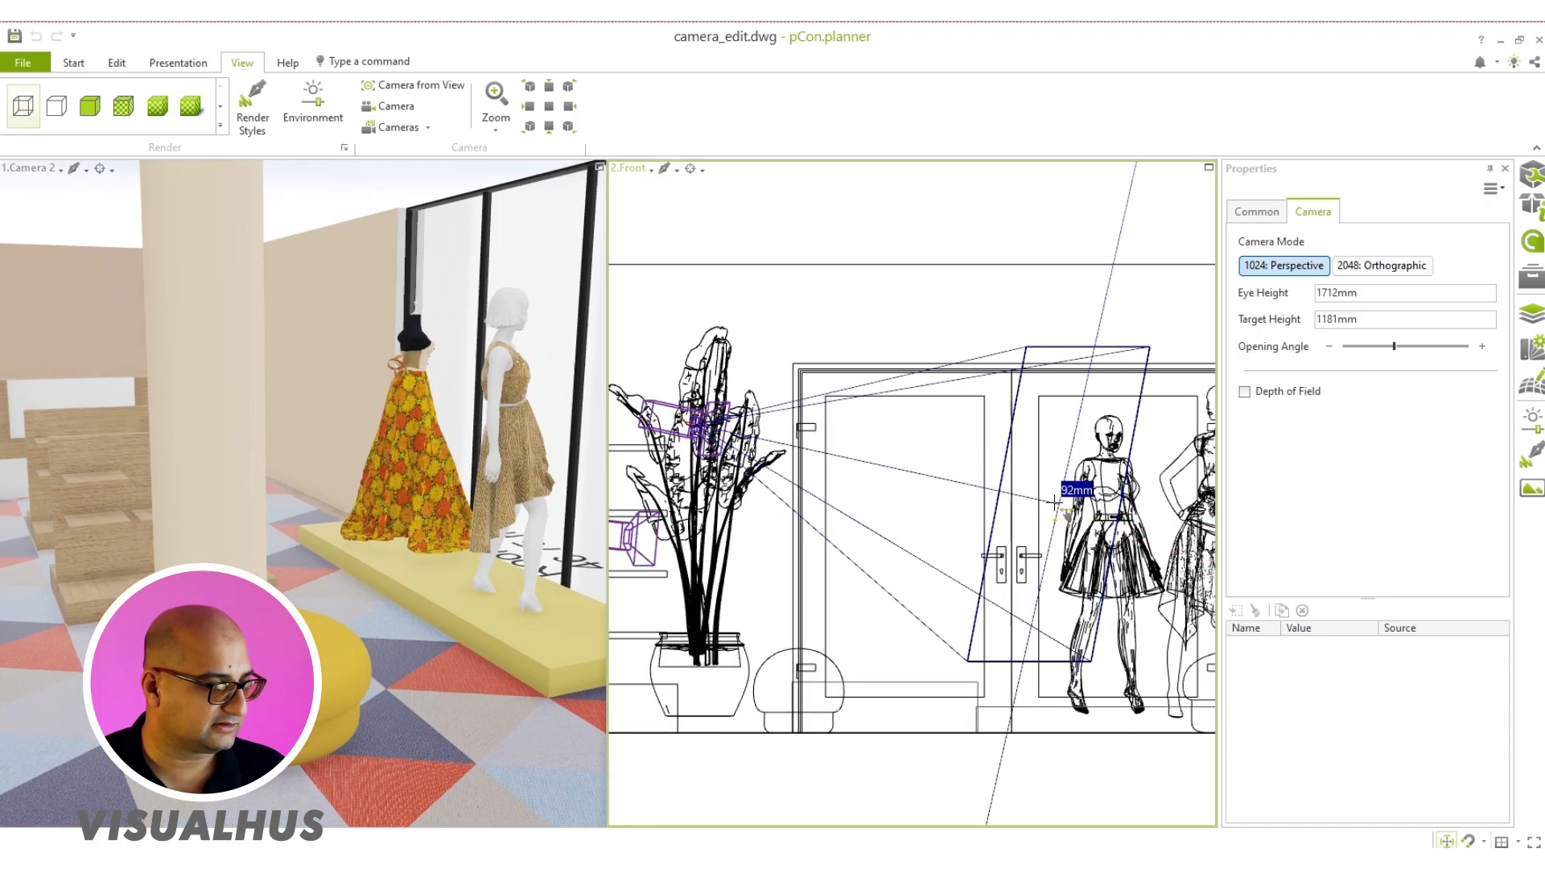
pyautogui.rightClick(1055, 479)
pyautogui.click(1075, 537)
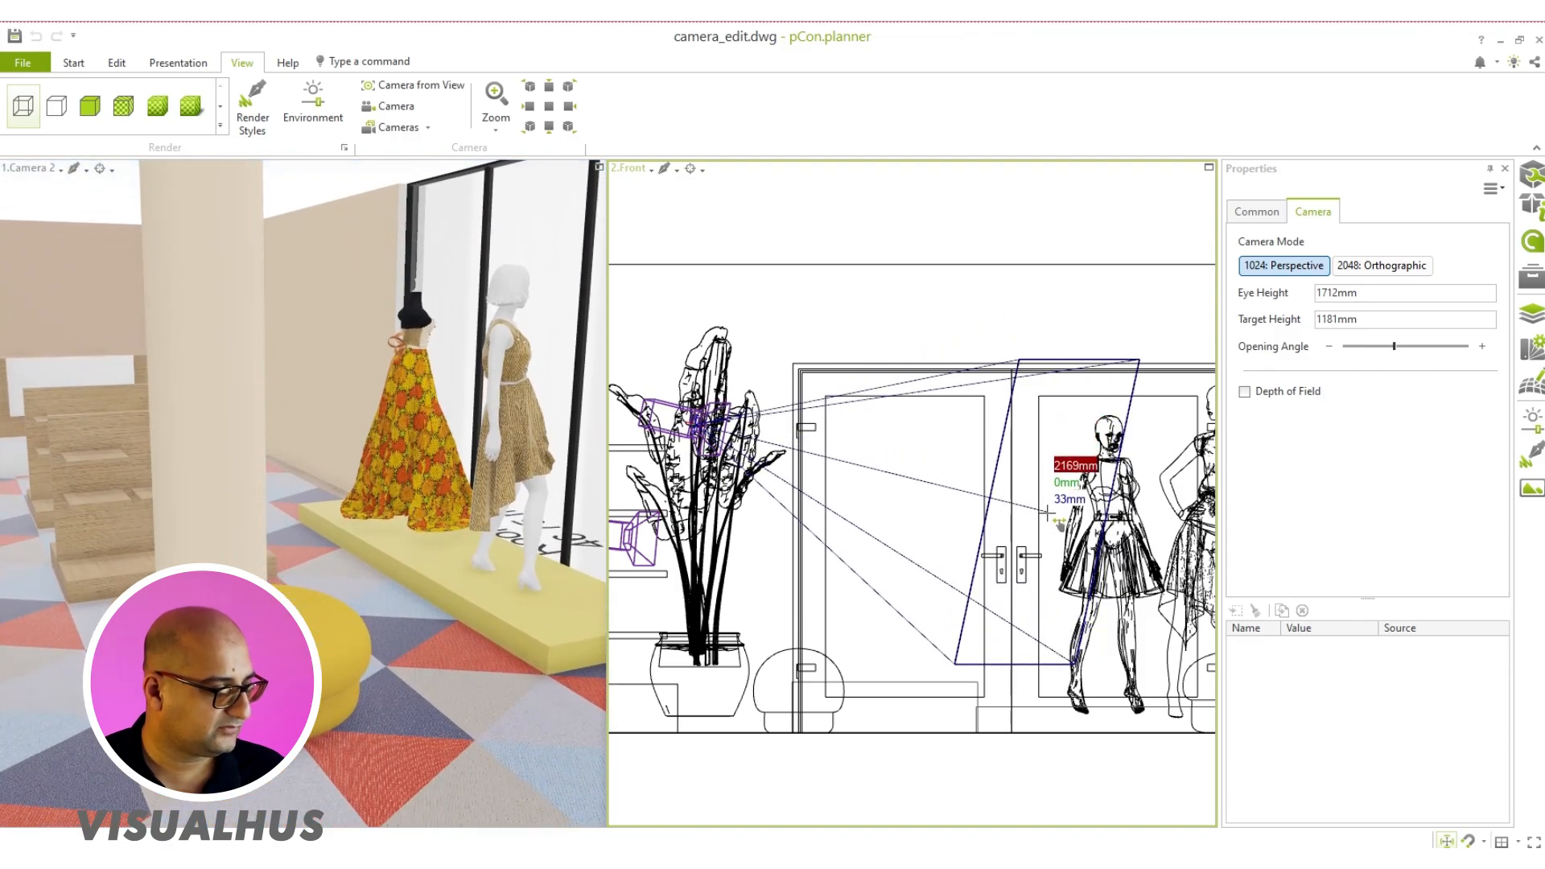
pyautogui.click(1048, 515)
# Step: Switch the second viewport to Top and move Camera 2 slightly closer to the side wall and its target toward the back wall
pyautogui.click(630, 168)
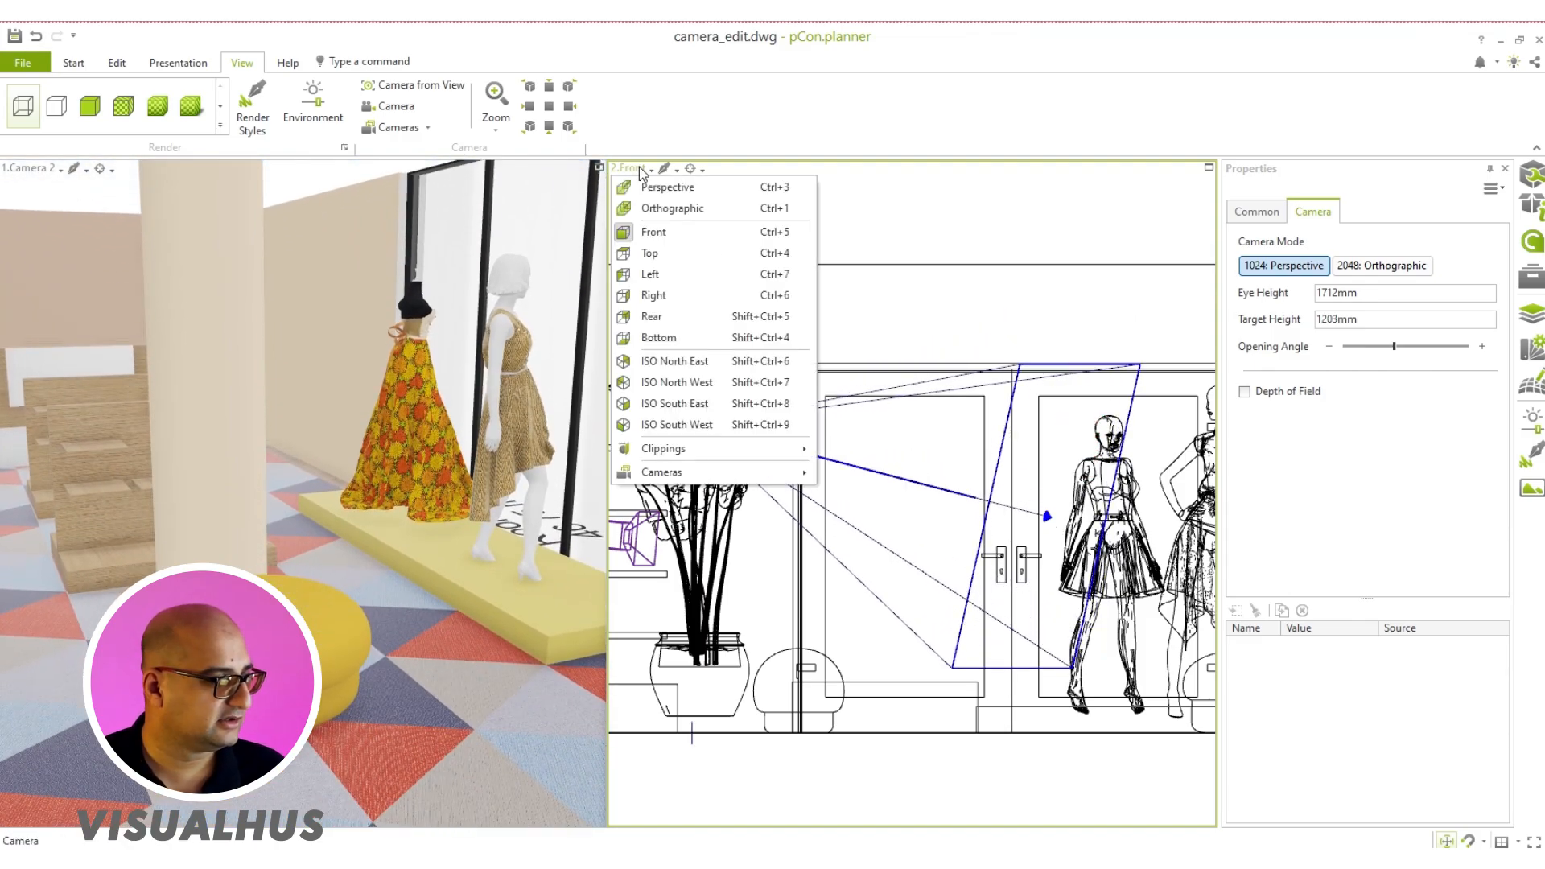
pyautogui.click(651, 251)
pyautogui.scroll(-5, 882, 459)
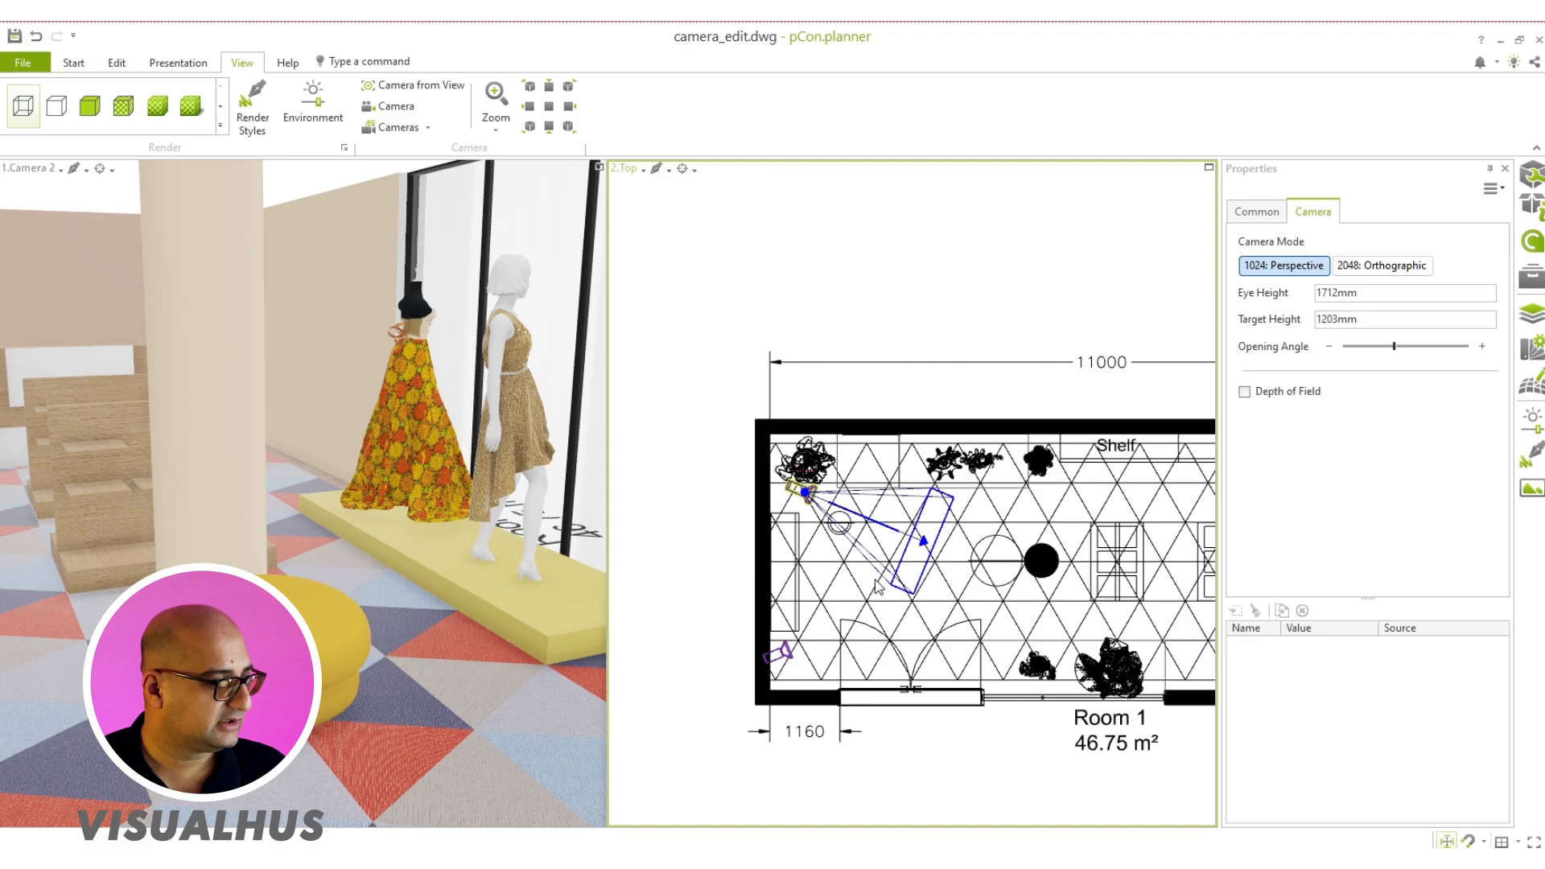
pyautogui.scroll(5, 841, 511)
pyautogui.moveTo(789, 531); pyautogui.dragTo(765, 524)
pyautogui.moveTo(893, 581); pyautogui.dragTo(918, 564)
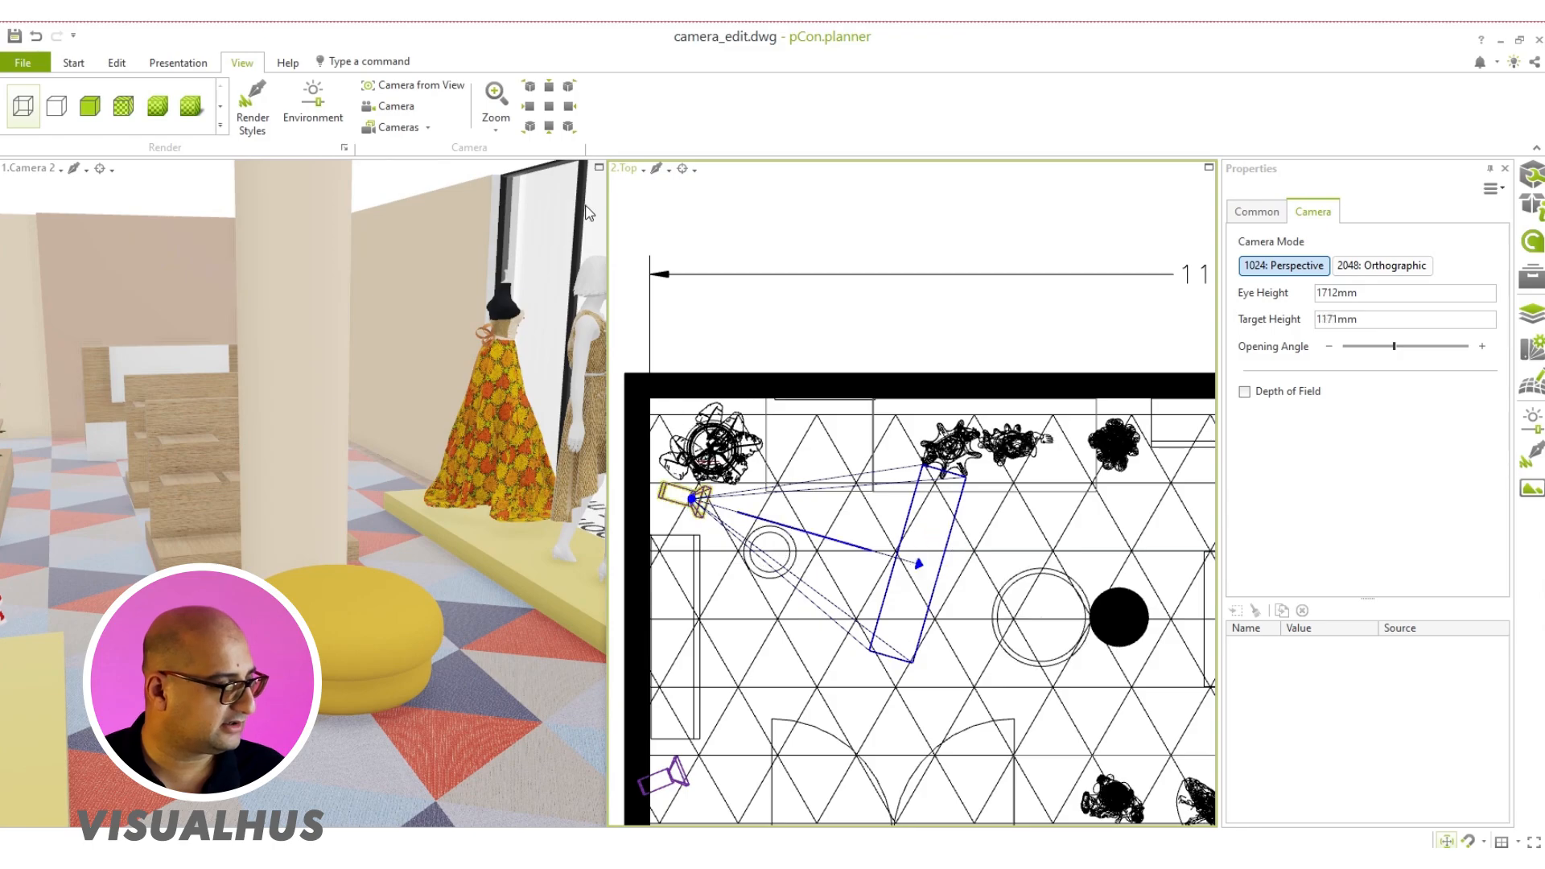
# Step: Maximize the Camera 2 viewport and set the eye height to 1100 mm and the target height to 900 mm
pyautogui.click(599, 168)
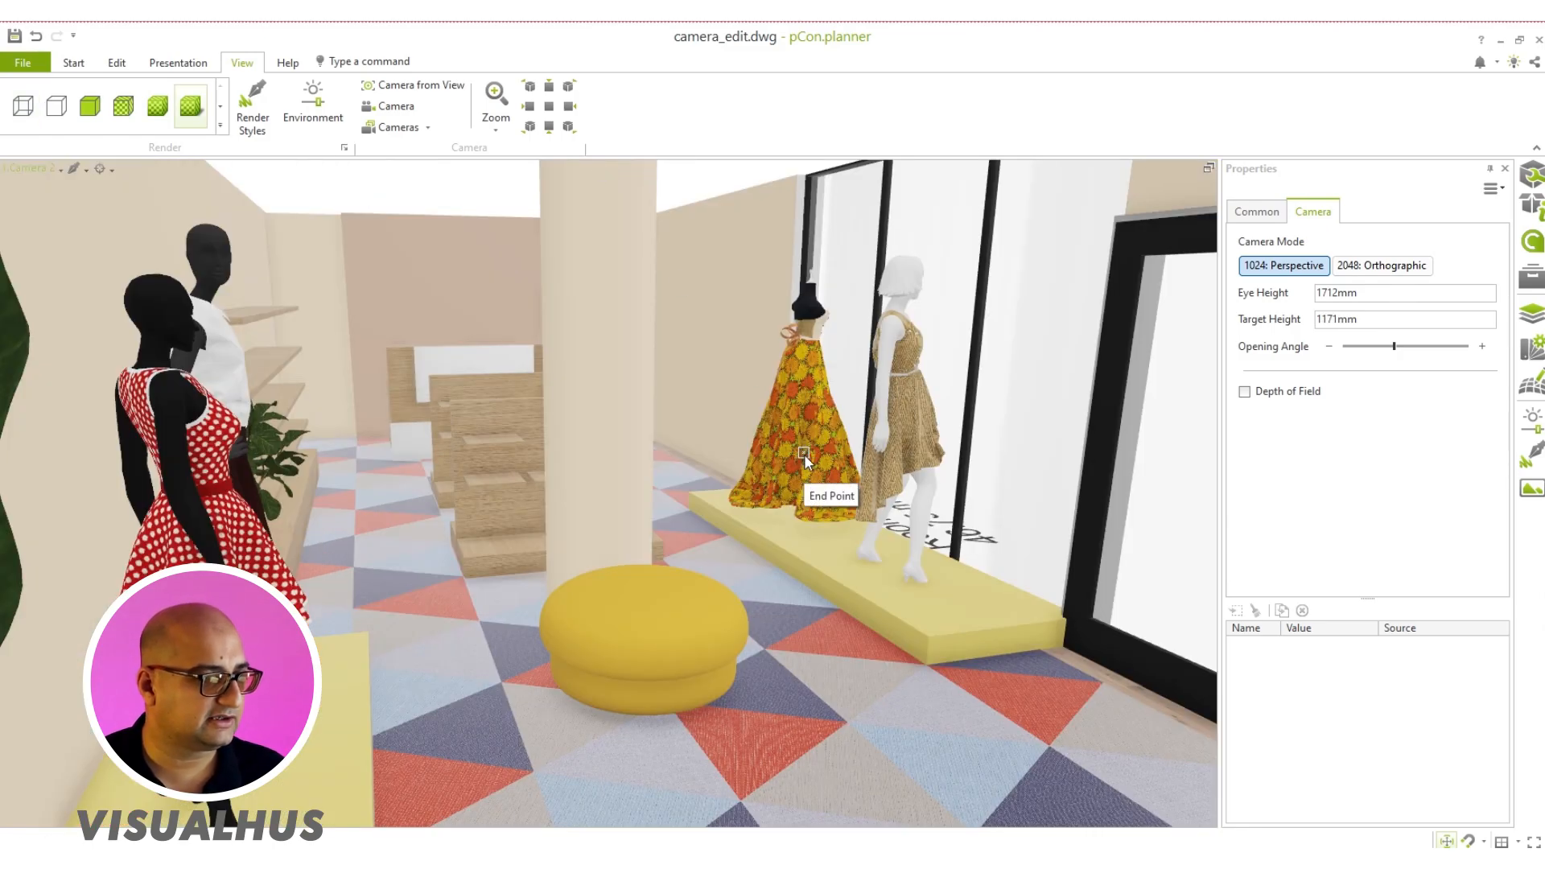
pyautogui.click(1404, 291)
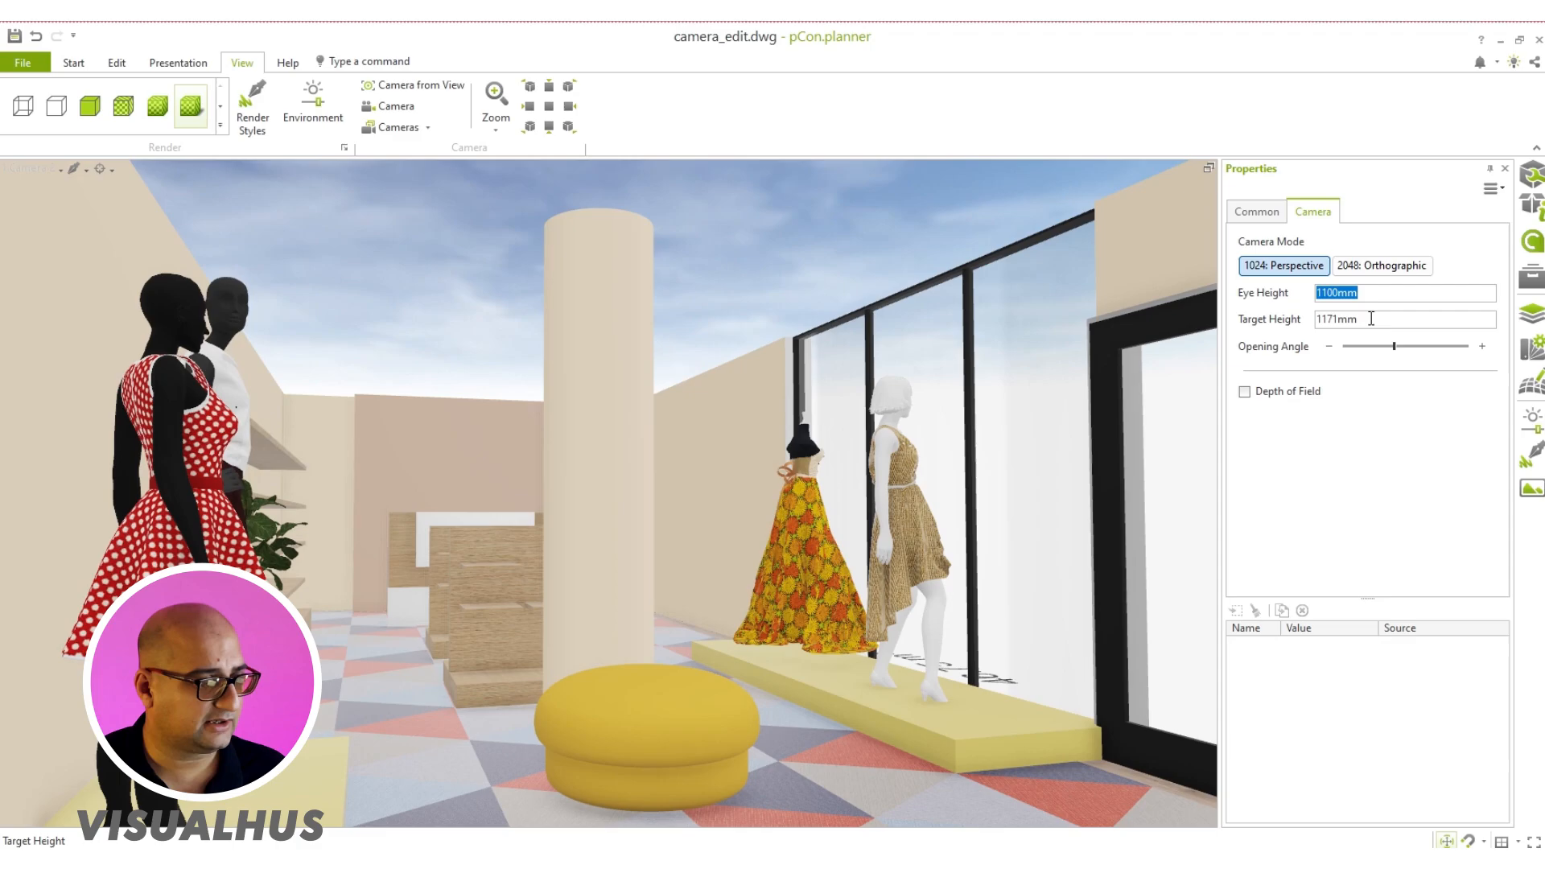
pyautogui.press('Tab')
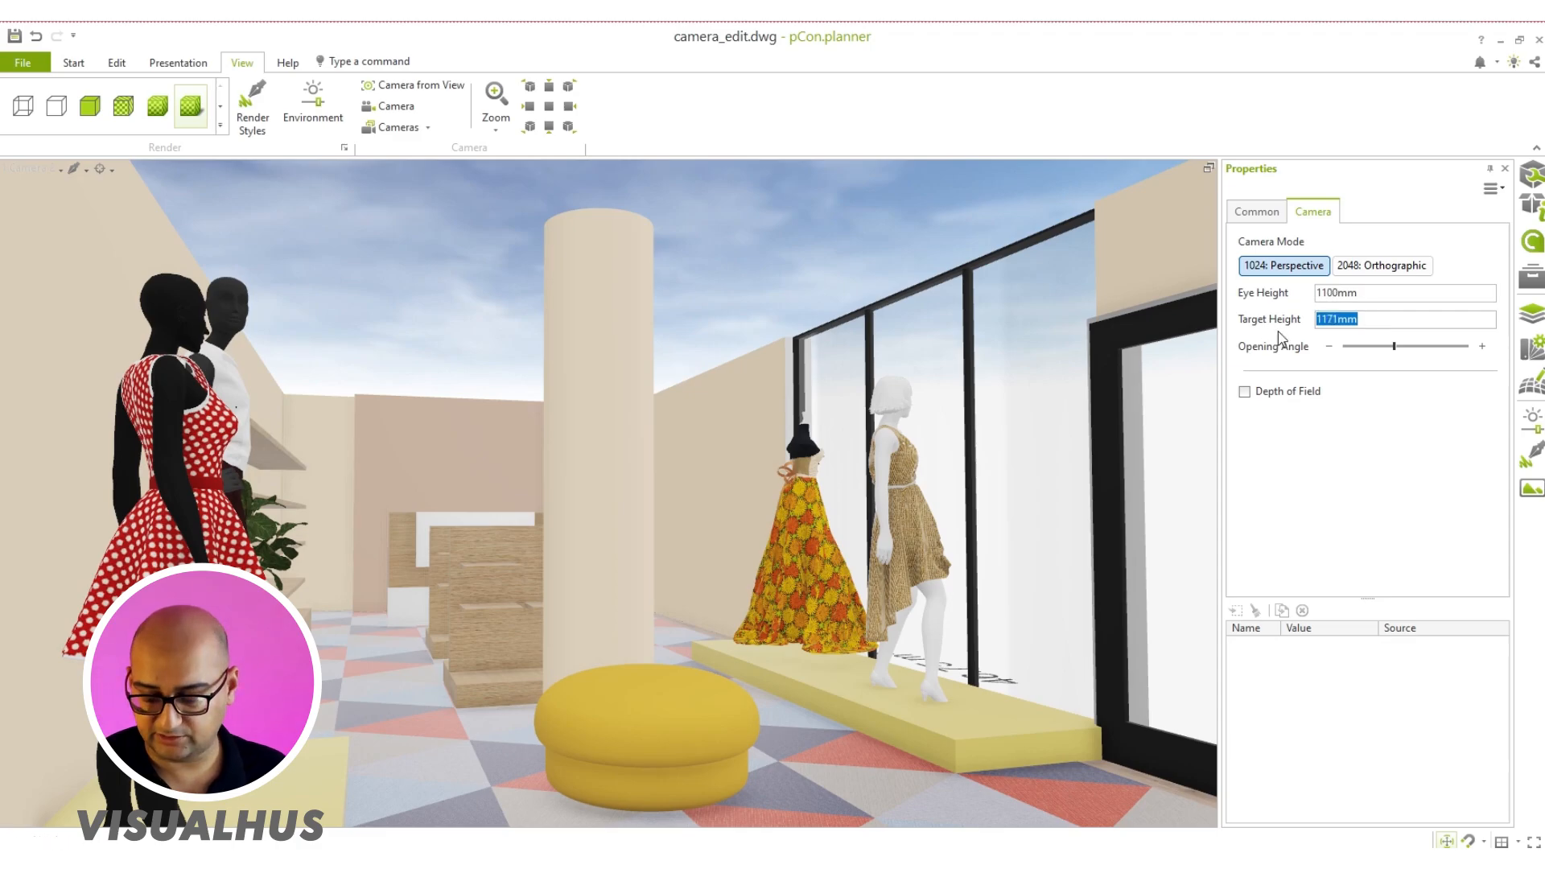
pyautogui.write('900')
pyautogui.press('Return')
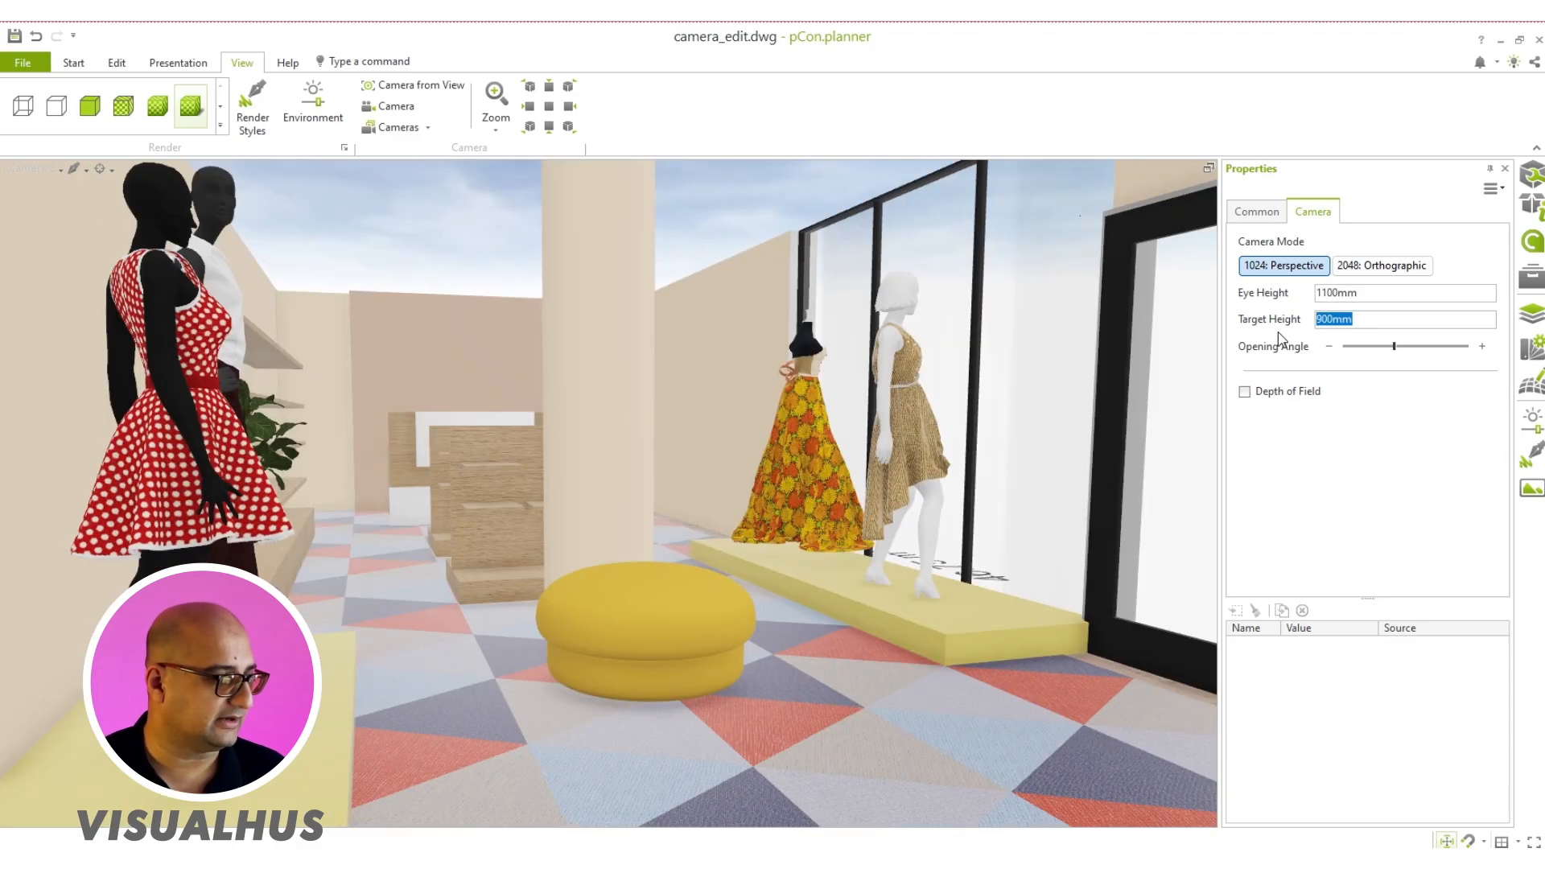
# Step: Maximize the second viewport instead and show it in Perspective with the realistic textured render style
pyautogui.click(1210, 171)
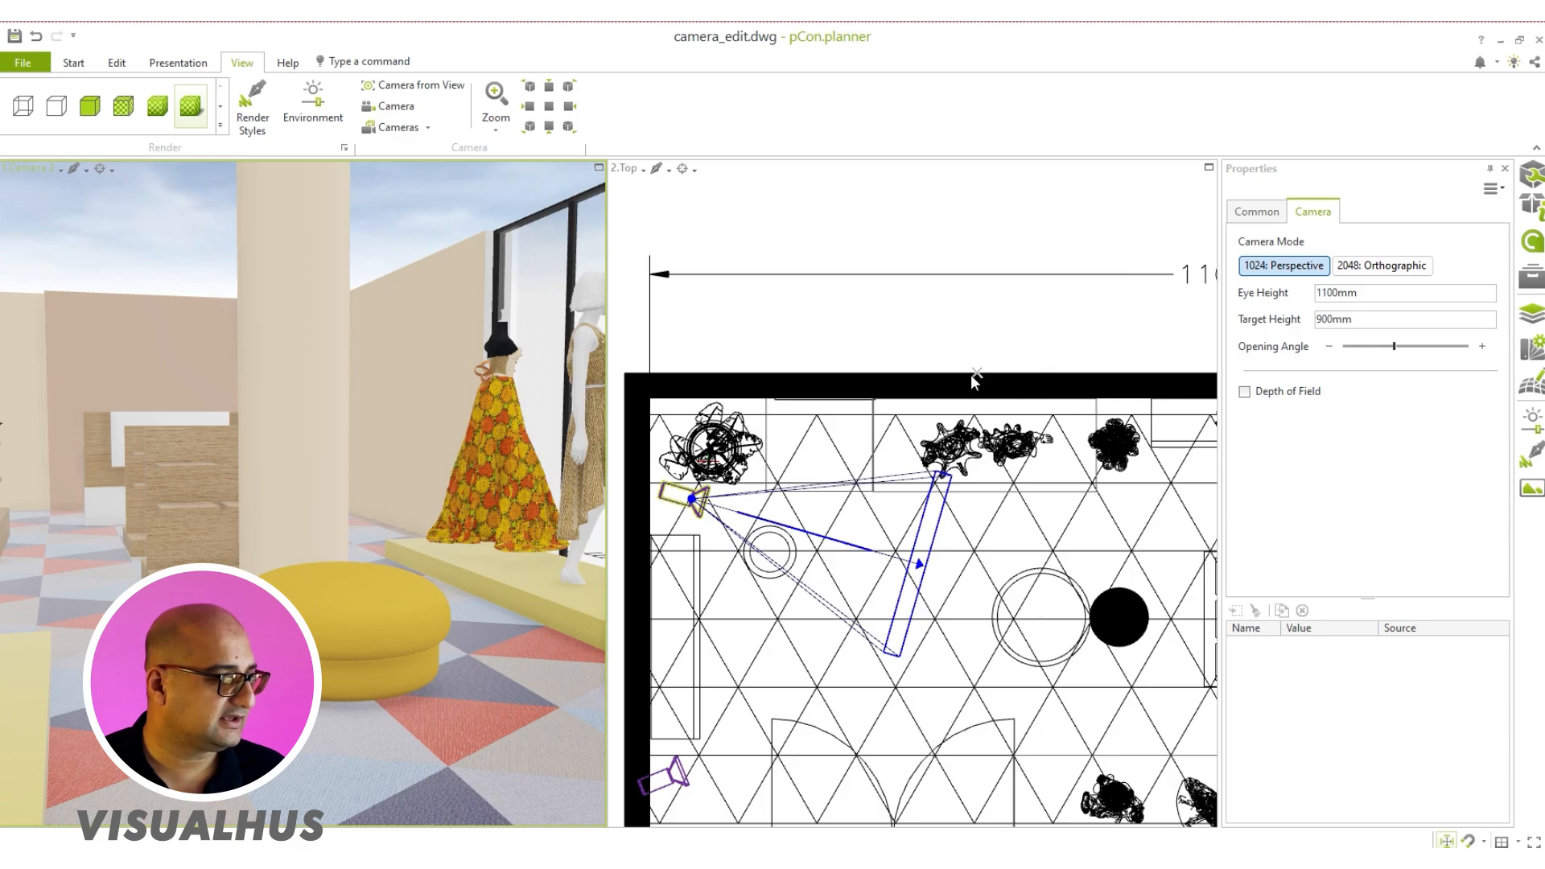
pyautogui.click(1210, 170)
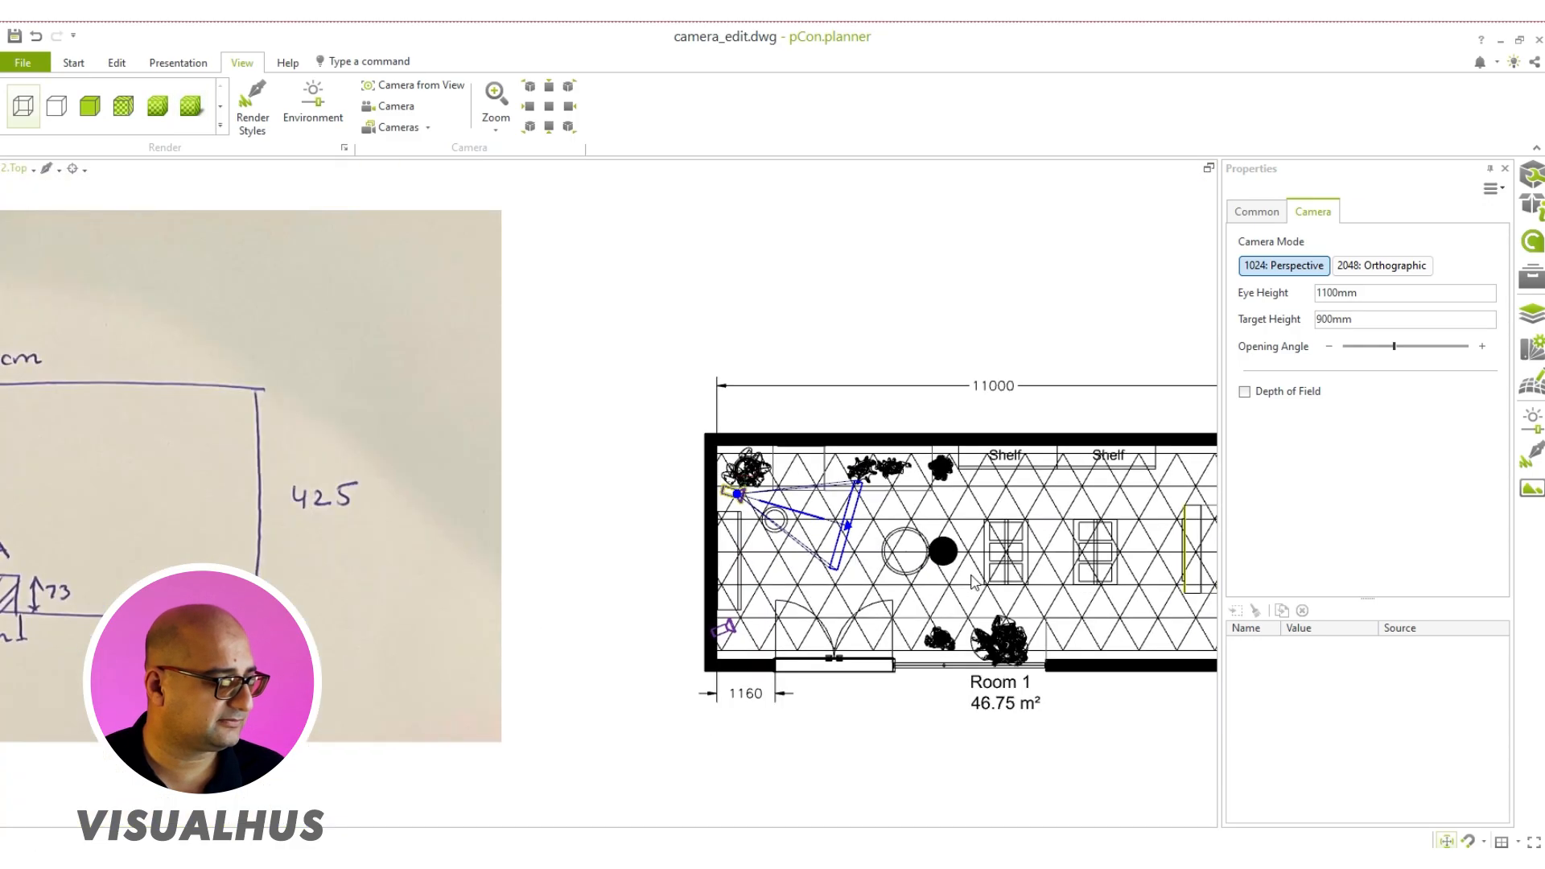
pyautogui.click(17, 169)
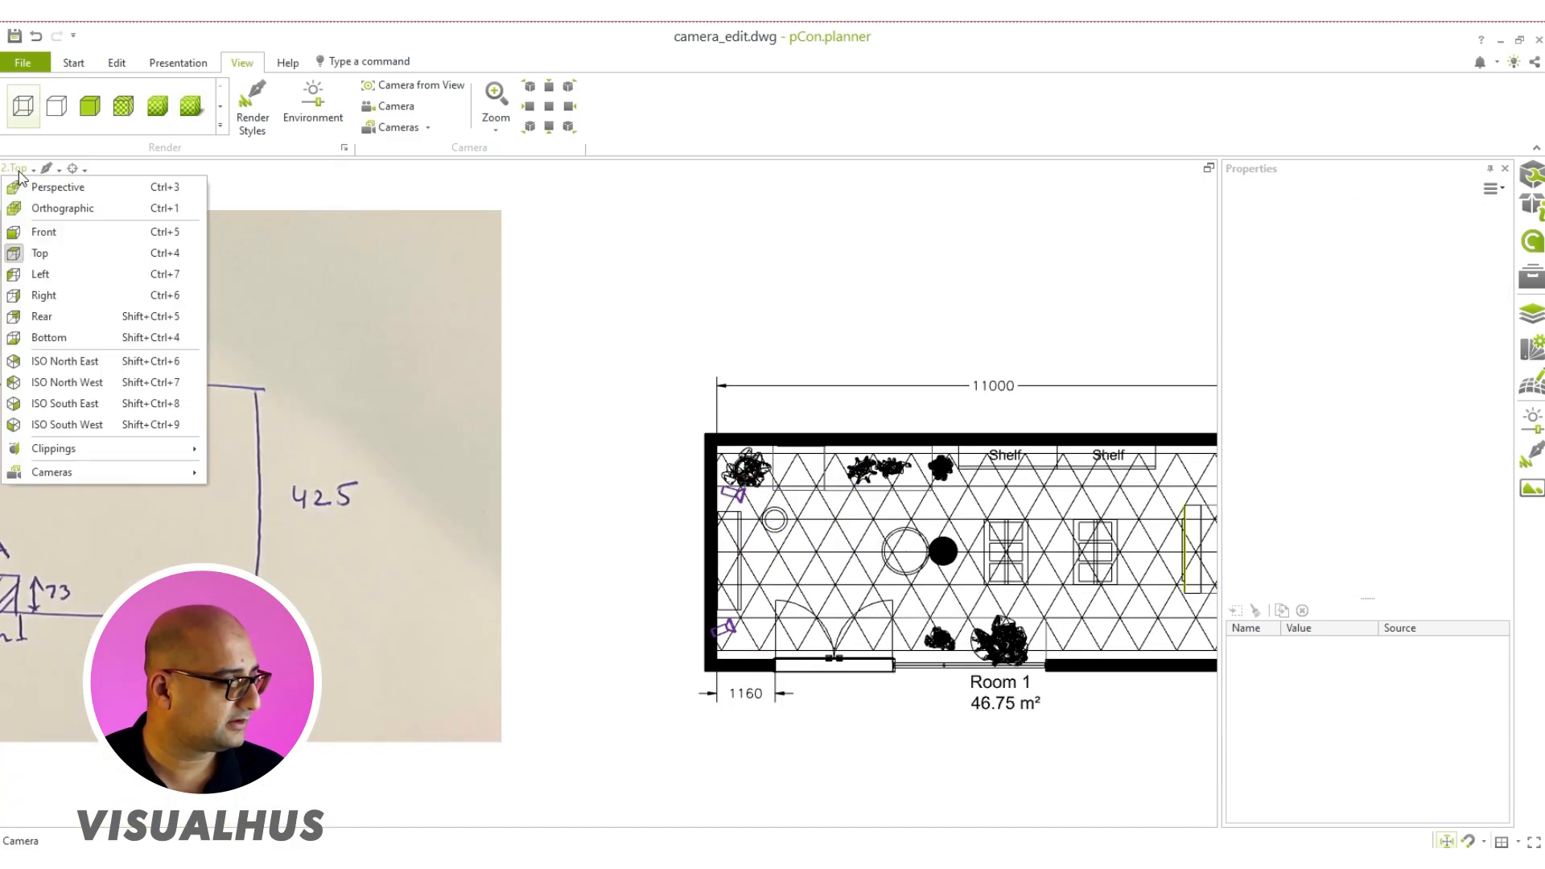
pyautogui.click(48, 185)
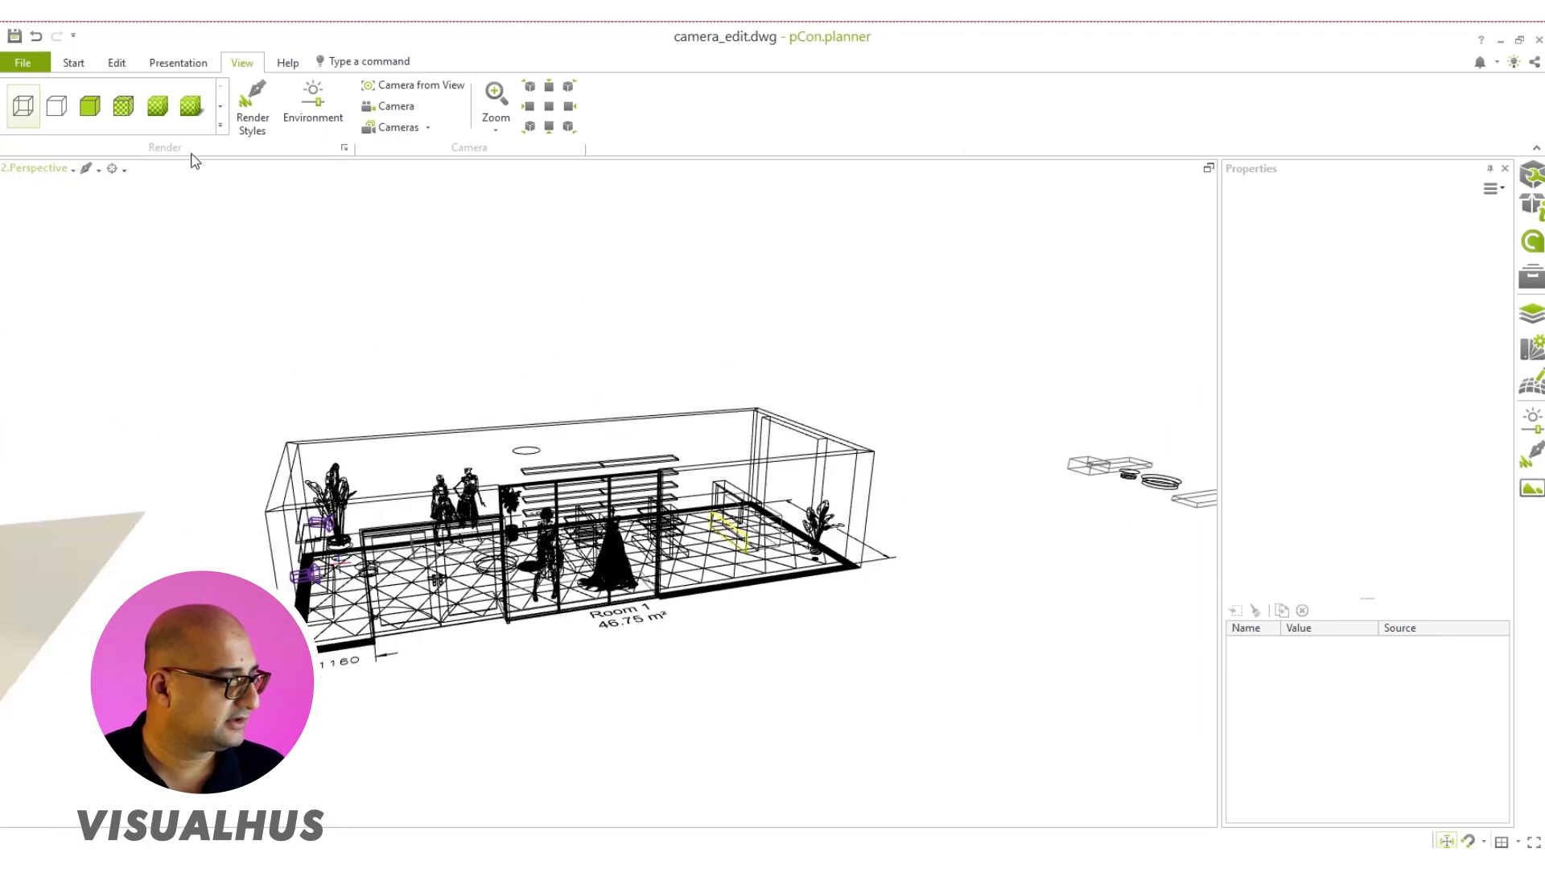
pyautogui.click(190, 105)
# Step: Frame the whole shop interior from above in the perspective view and save the drawing
pyautogui.moveTo(423, 596); pyautogui.dragTo(521, 321, button='middle')
pyautogui.scroll(4, 663, 697)
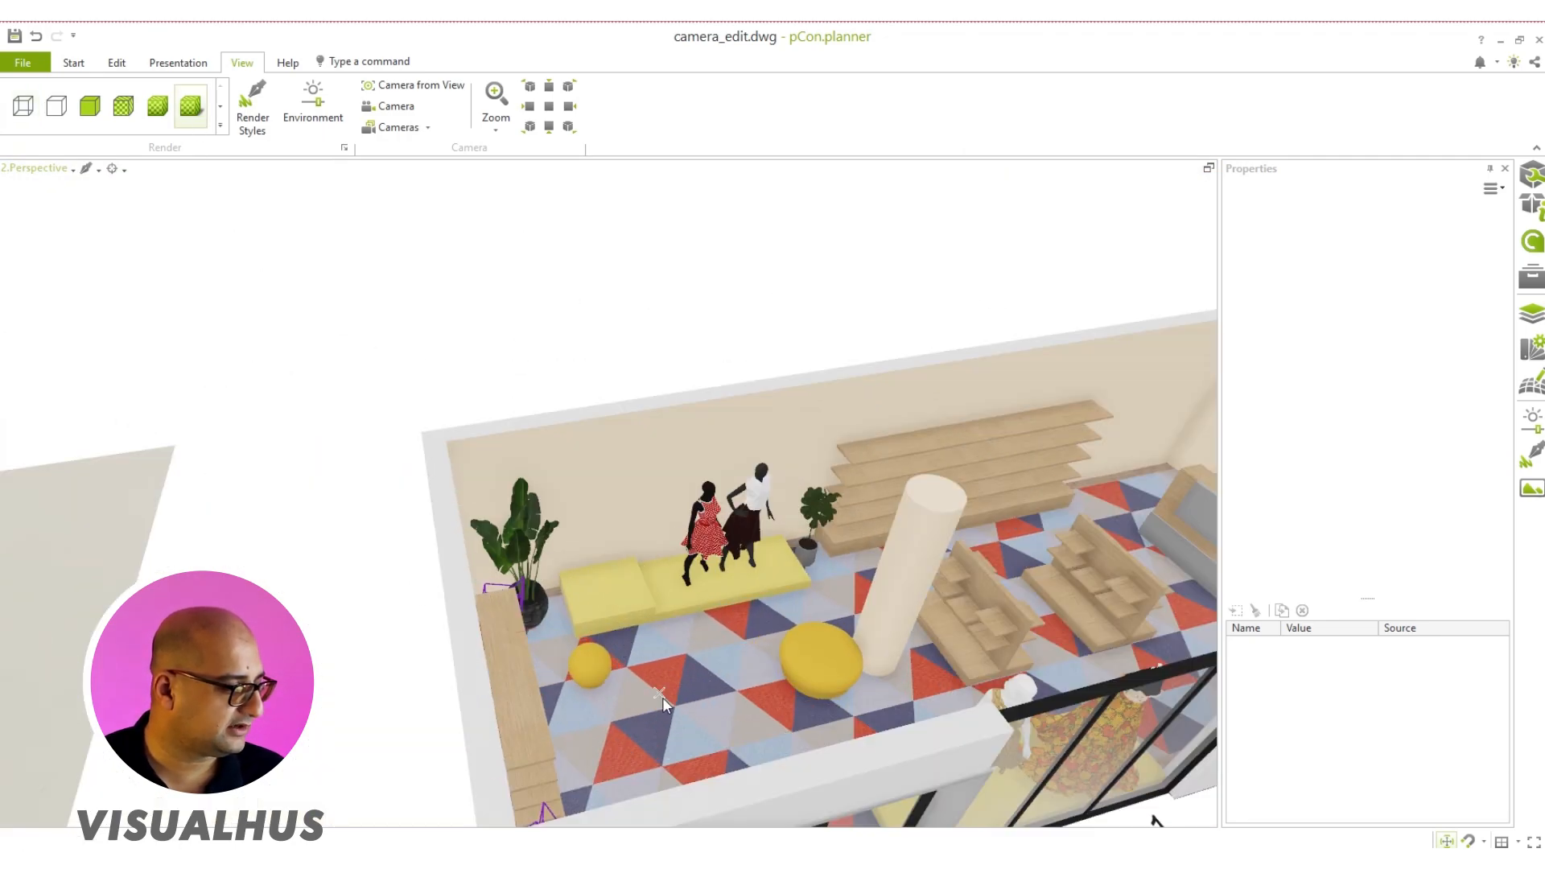
pyautogui.moveTo(664, 698)
pyautogui.mouseDown(button='right')
pyautogui.moveTo(499, 719)
pyautogui.moveTo(647, 475)
pyautogui.mouseUp(button='right')
pyautogui.scroll(3, 647, 477)
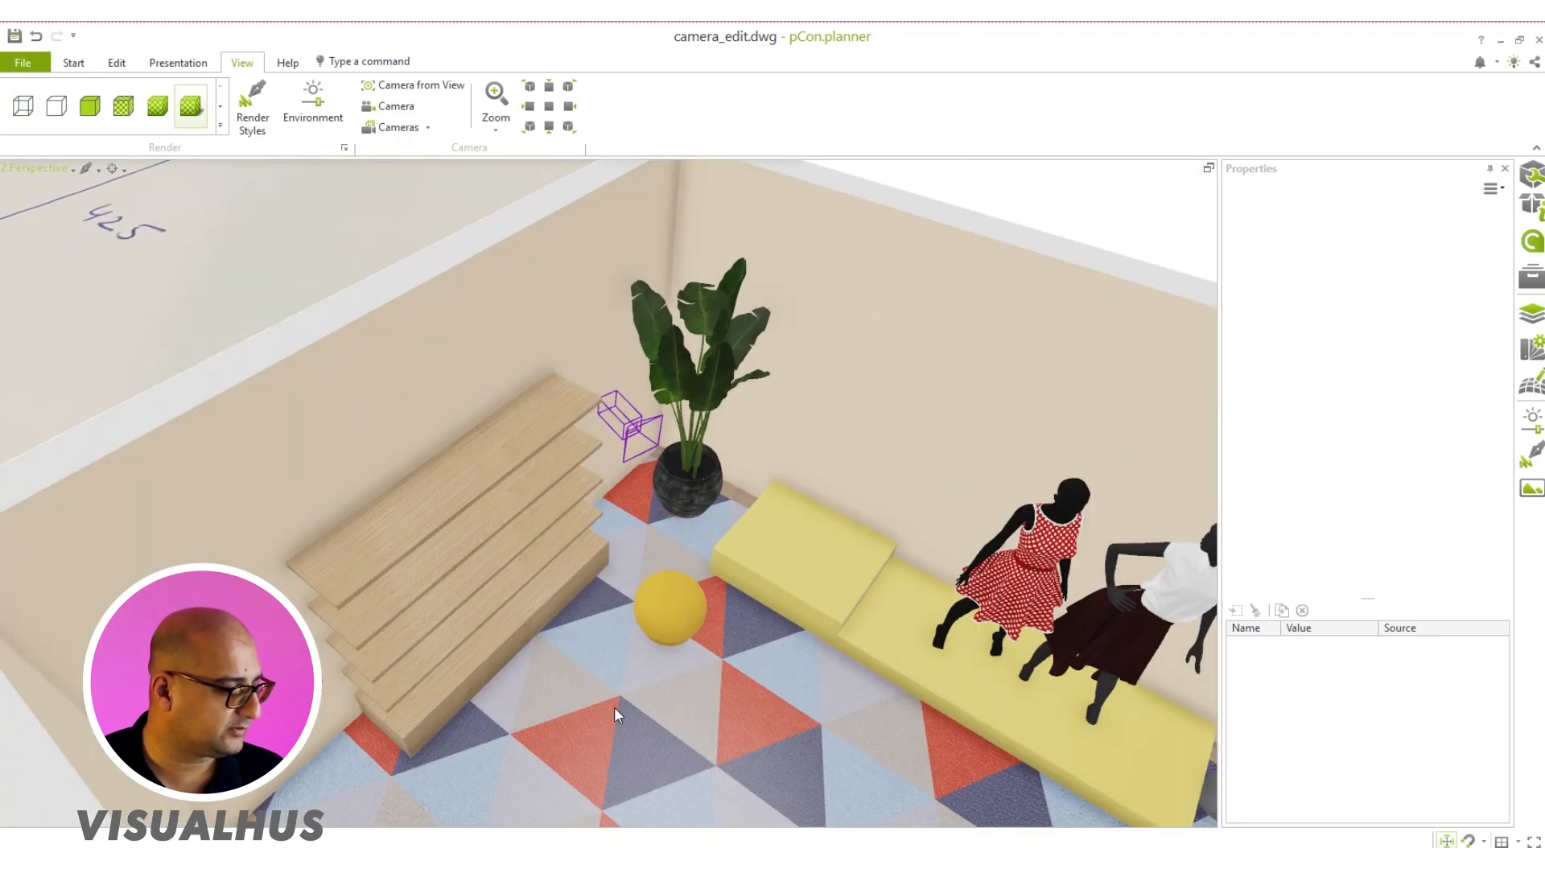
pyautogui.scroll(-3, 615, 707)
pyautogui.moveTo(615, 707); pyautogui.dragTo(673, 725, button='right')
pyautogui.moveTo(673, 725); pyautogui.dragTo(548, 576, button='middle')
pyautogui.moveTo(549, 576); pyautogui.dragTo(637, 599, button='right')
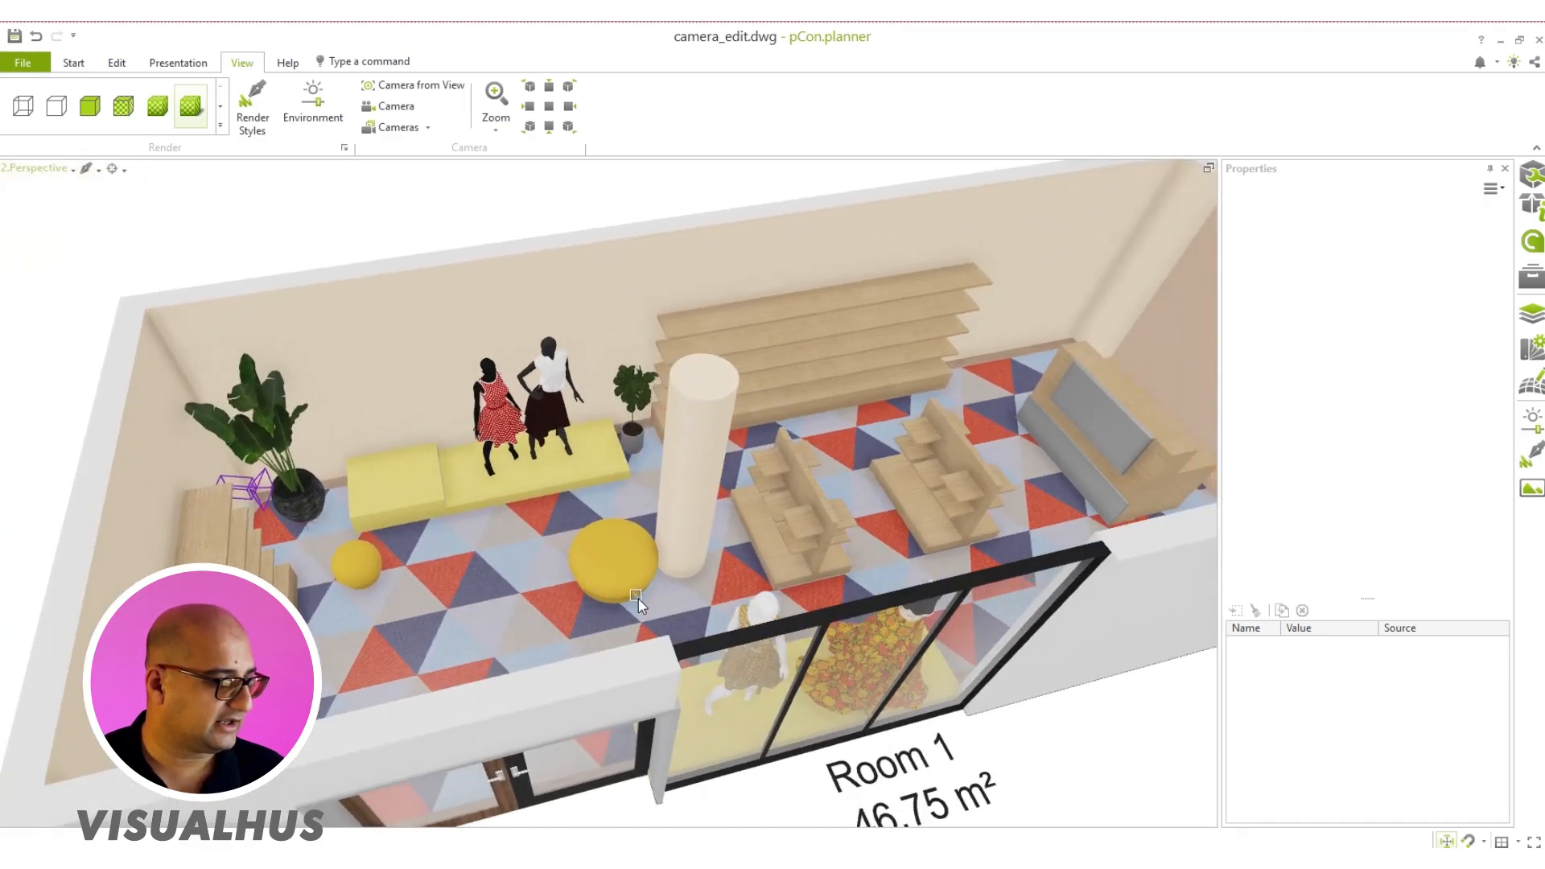
pyautogui.hotkey('ctrl', 's')
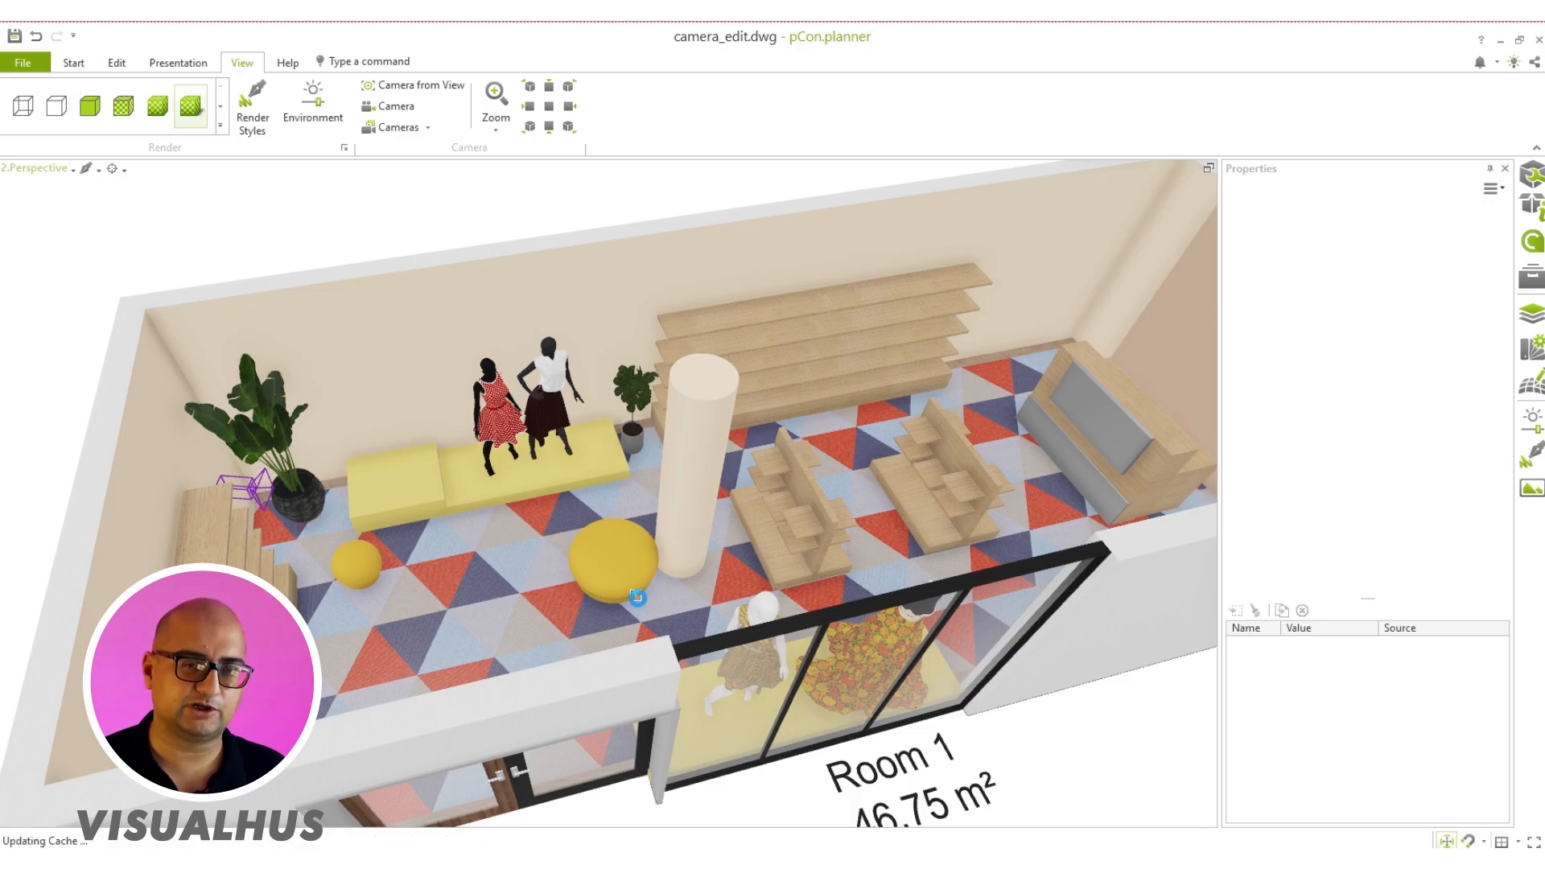
# Step: Review the shop through the first camera and through Camera 2 in the maximized viewport
pyautogui.click(45, 171)
pyautogui.moveTo(97, 473)
pyautogui.click(240, 502)
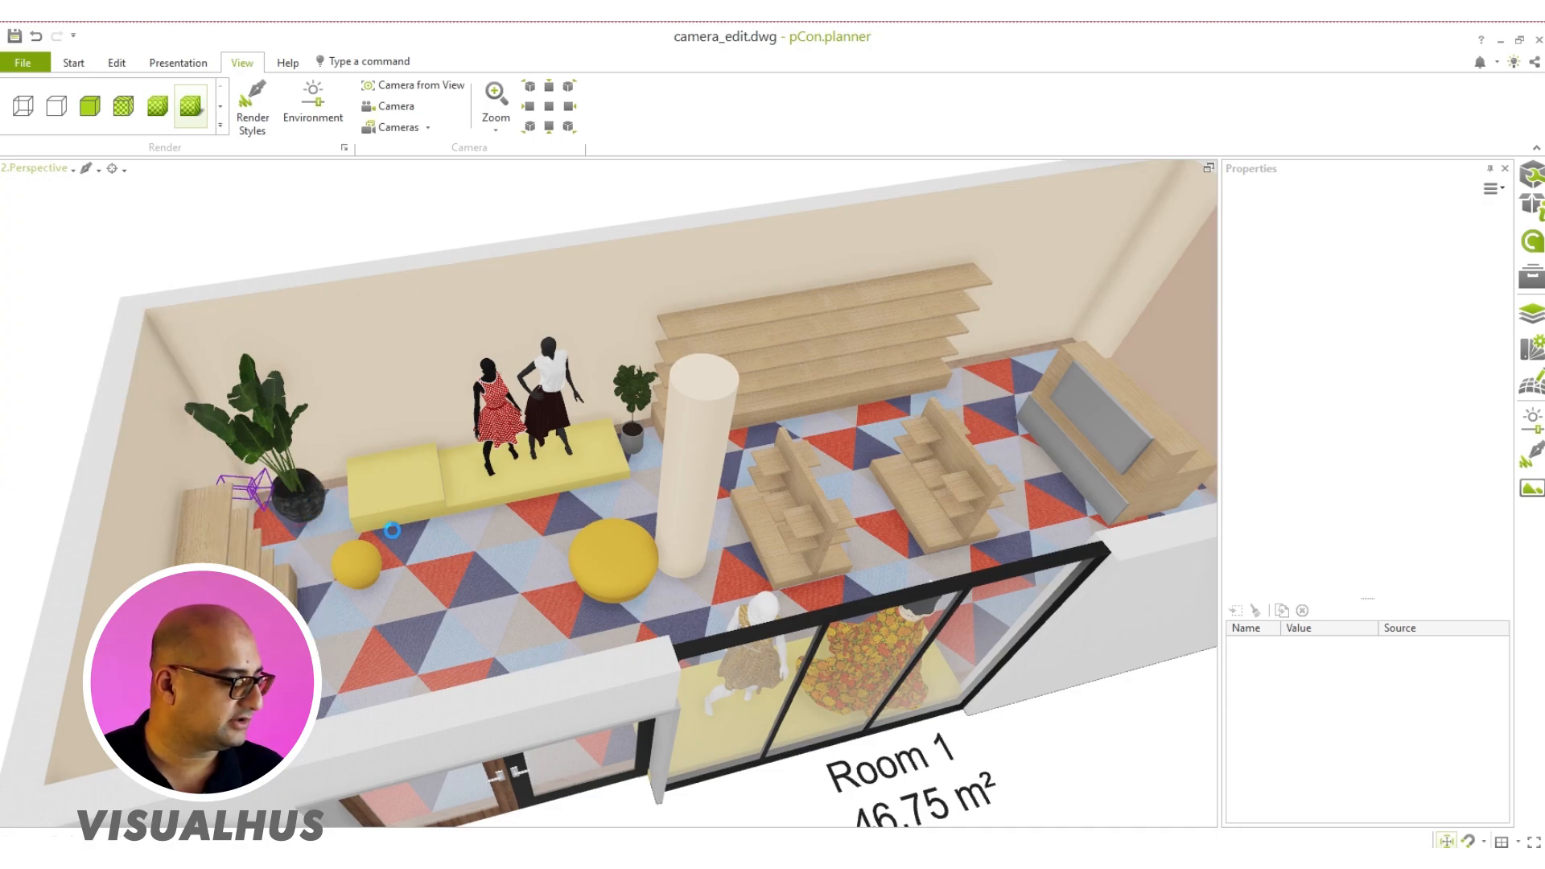
pyautogui.click(45, 169)
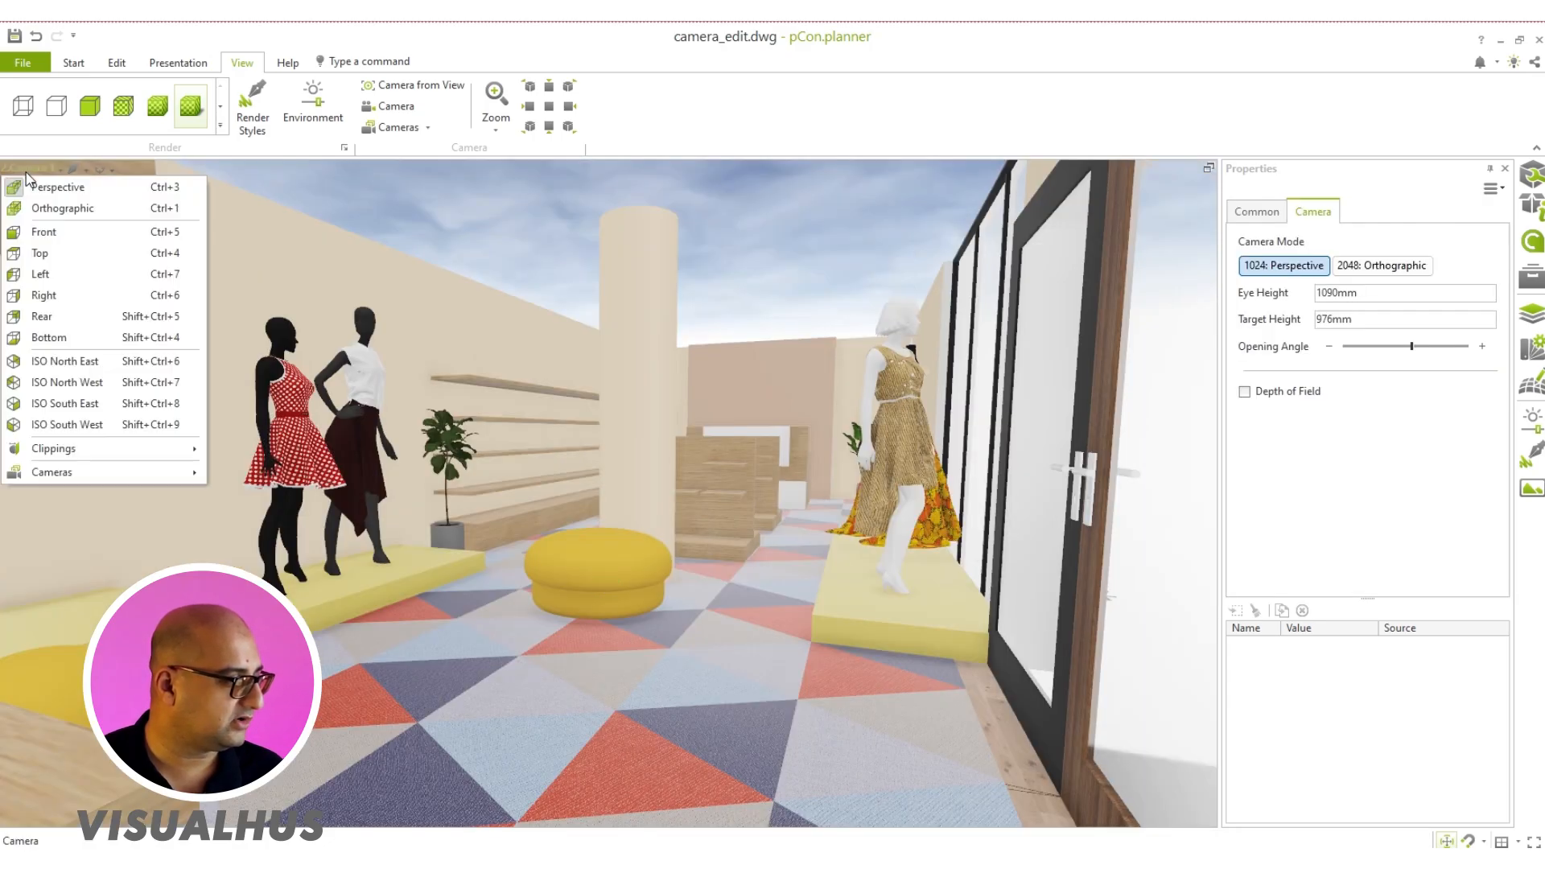
pyautogui.moveTo(121, 472)
pyautogui.click(261, 575)
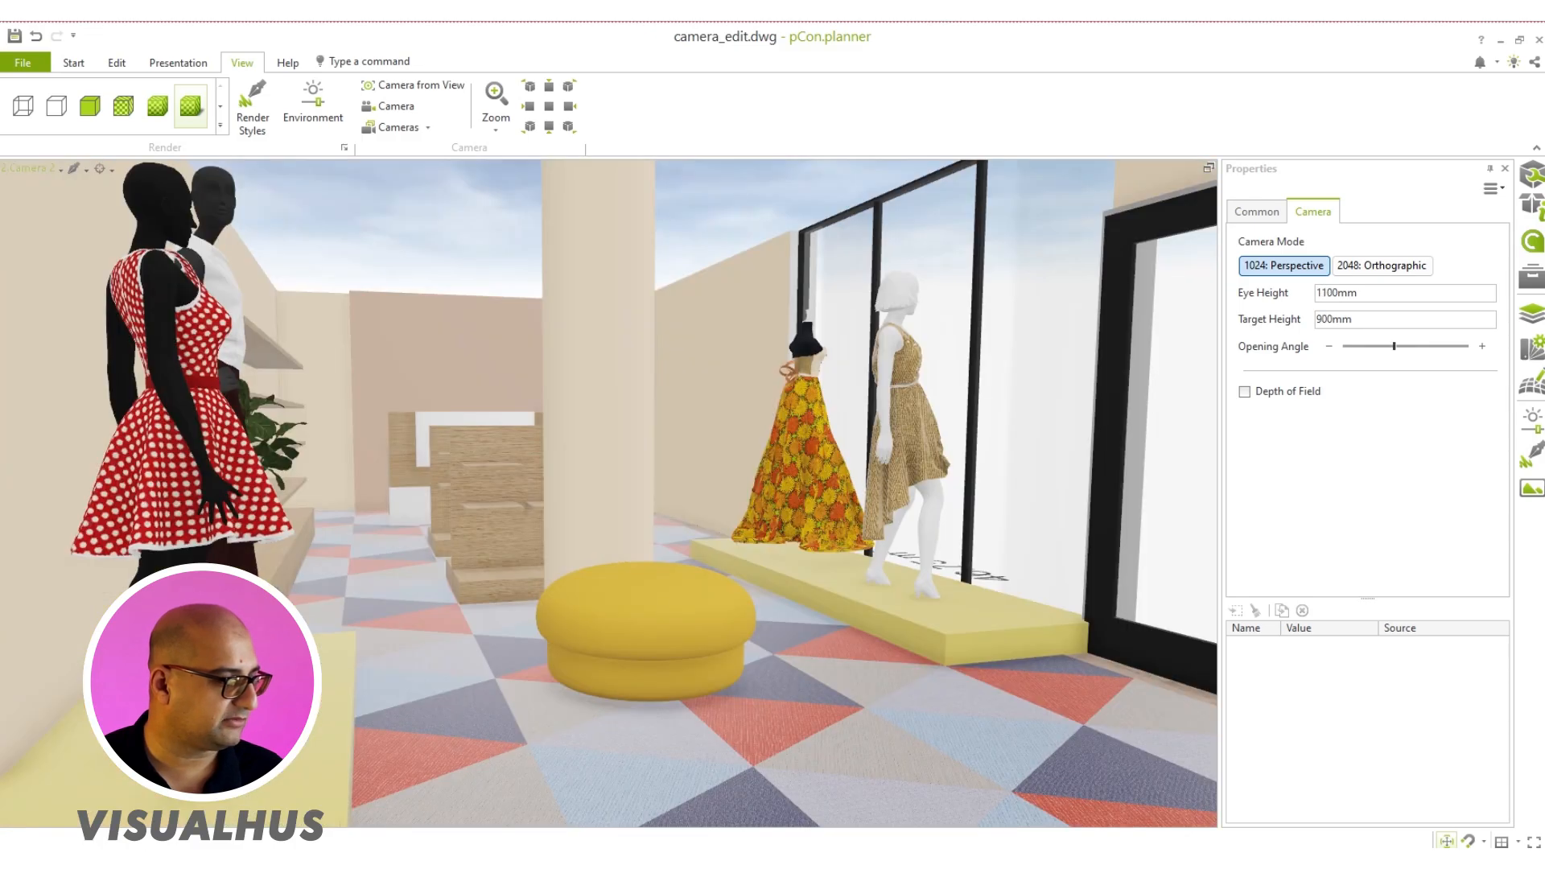